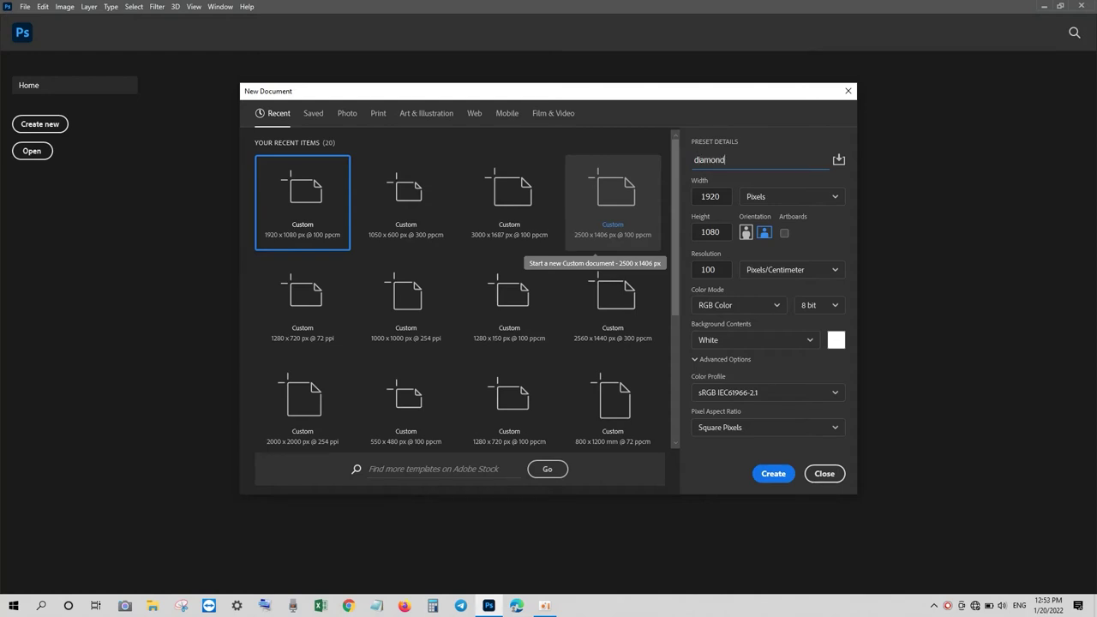
Step: Create the 1920×1080 px document named 'diamond' with a white background
left_click(773, 472)
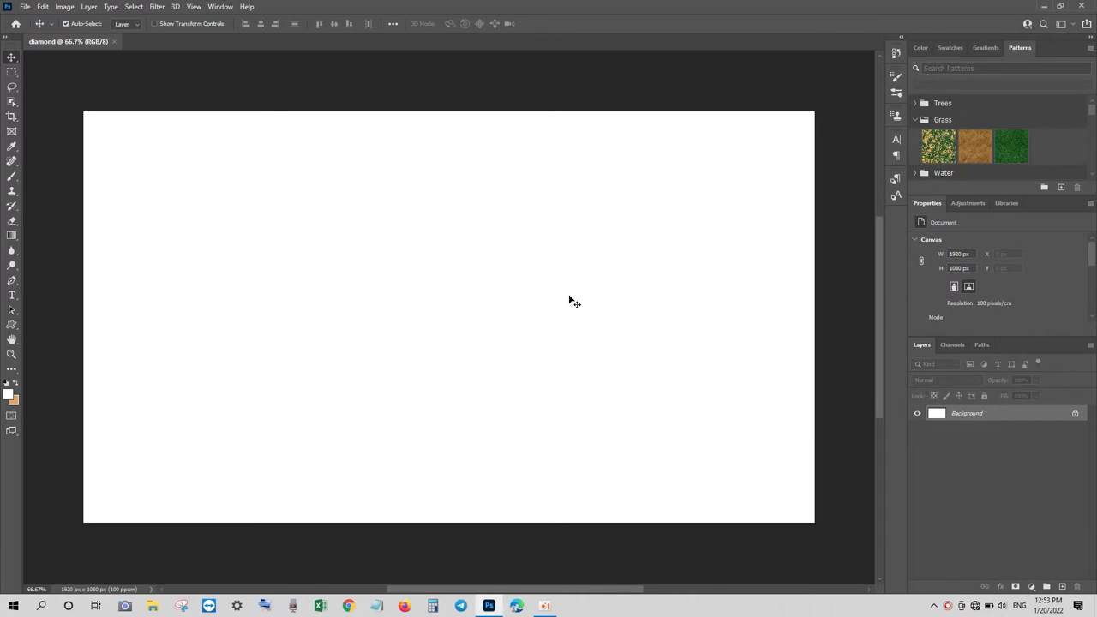
Step: Draw a flat 982×96 px six-sided polygon across the top of the canvas
left_click_drag(12, 324, 60, 336)
type("6")
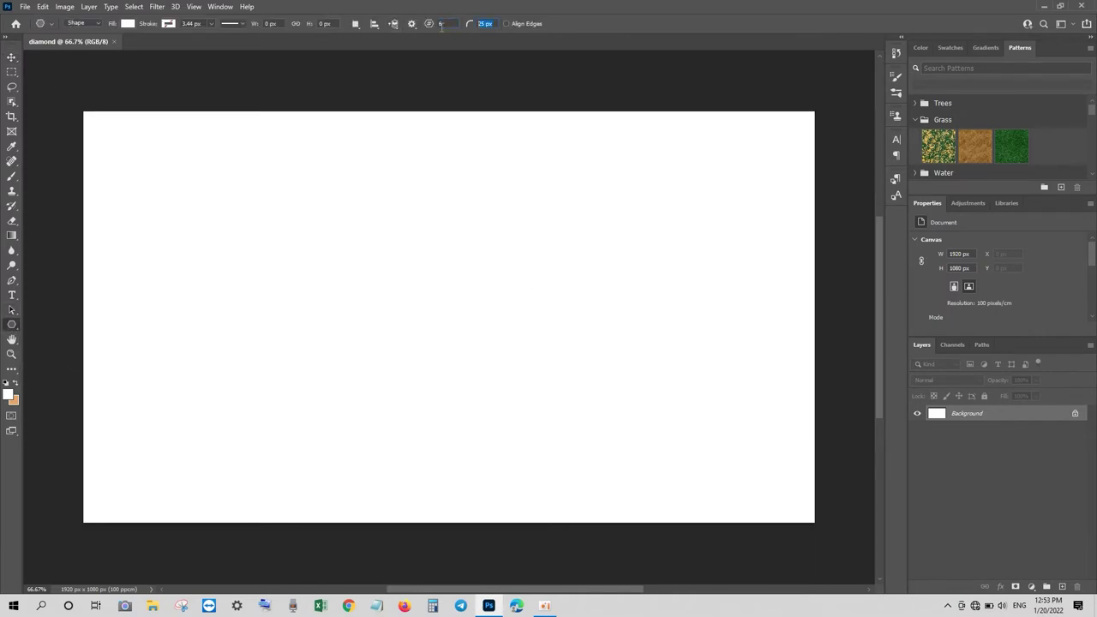
mouse_move(269, 192)
left_mouse_down()
mouse_move(644, 409)
mouse_move(644, 229)
left_mouse_up()
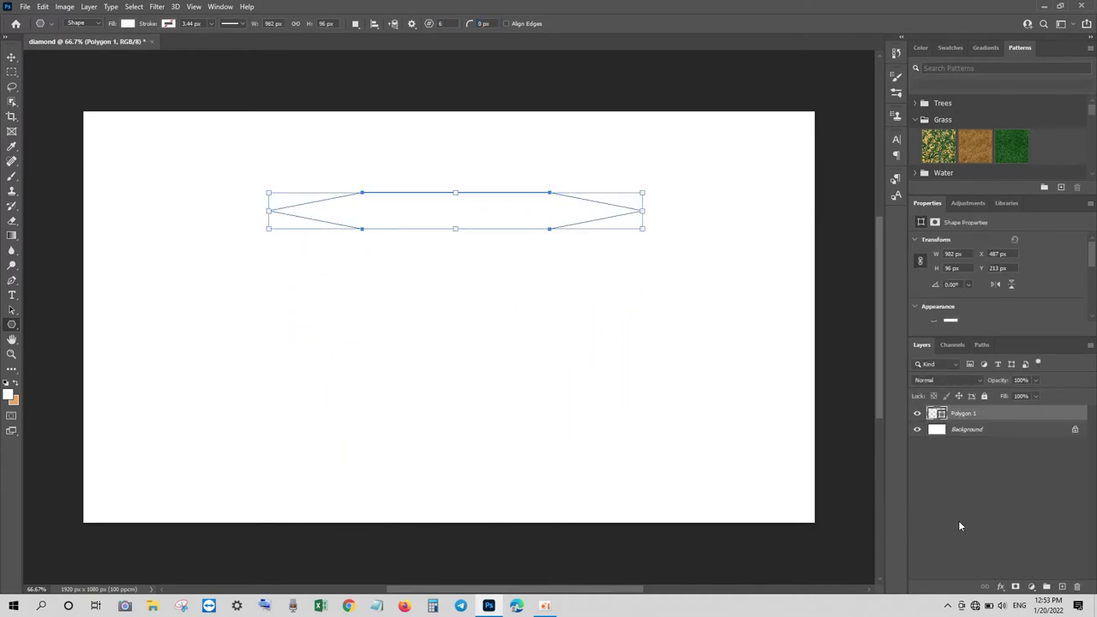
double_click(939, 414)
key("Escape")
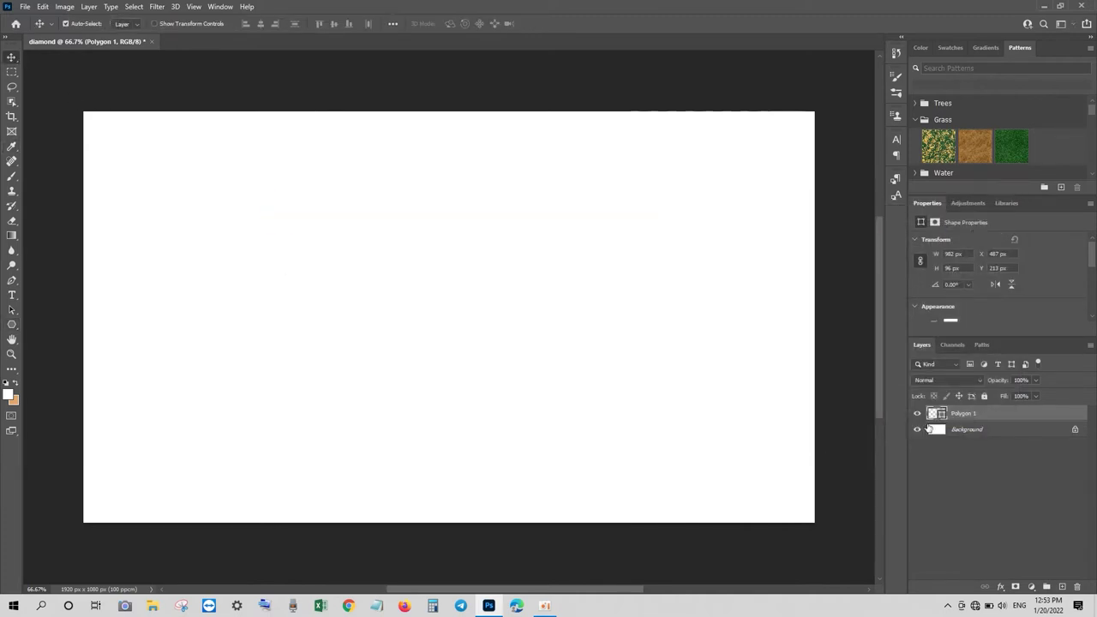
Step: Add a pale peach #fdc6ac Stroke layer effect to Polygon 1
left_click(1000, 586)
left_click(1015, 504)
left_click(829, 382)
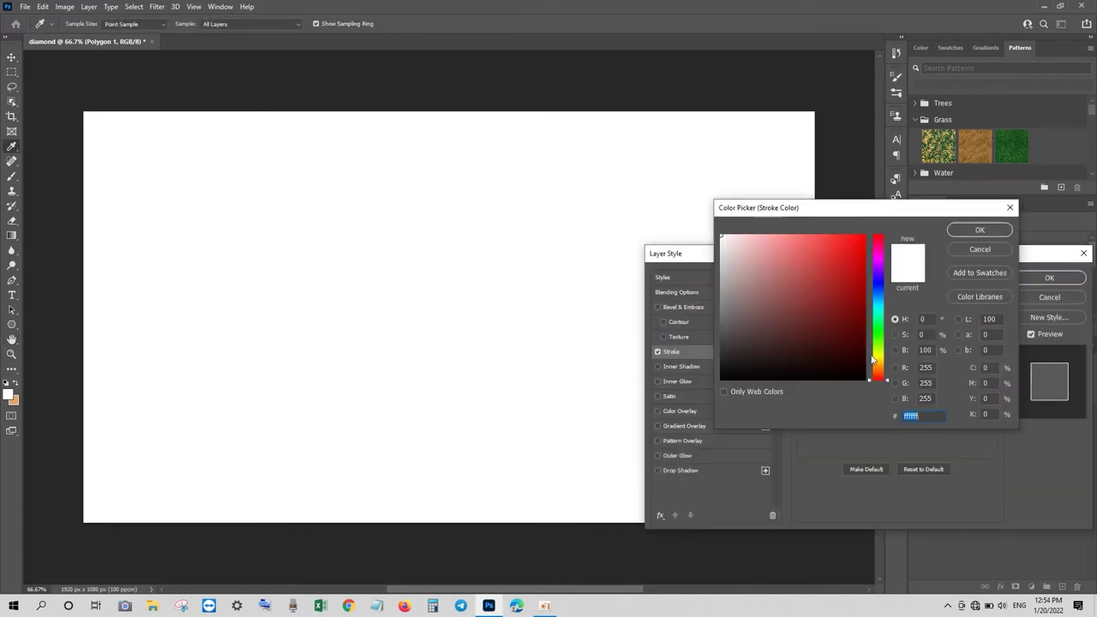
left_click_drag(878, 376, 876, 368)
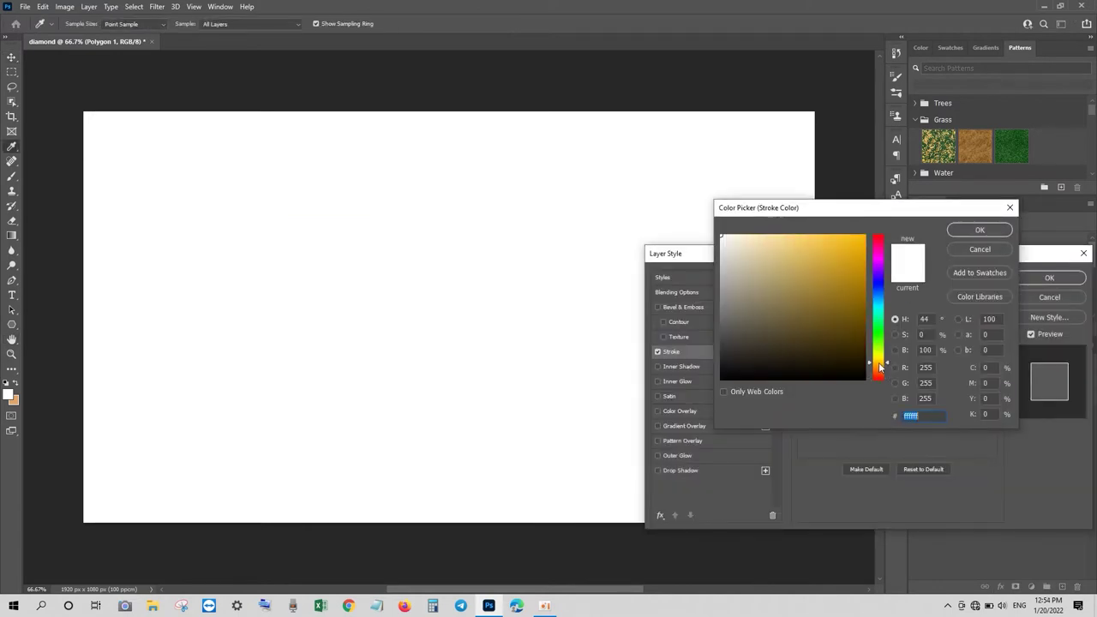
left_click(764, 235)
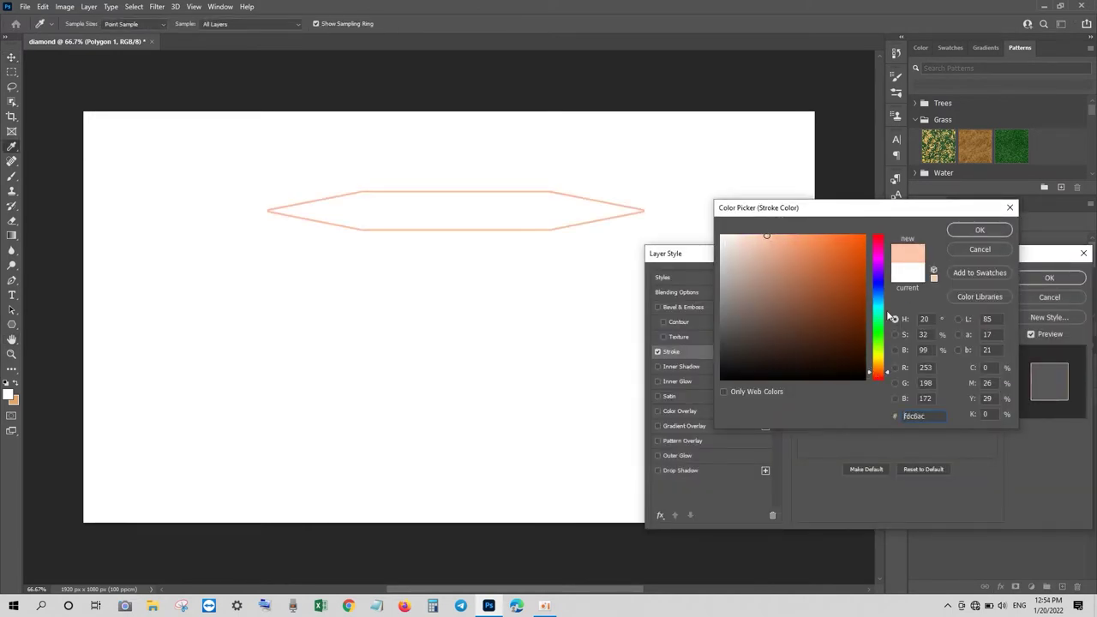
left_click(977, 232)
key("Return")
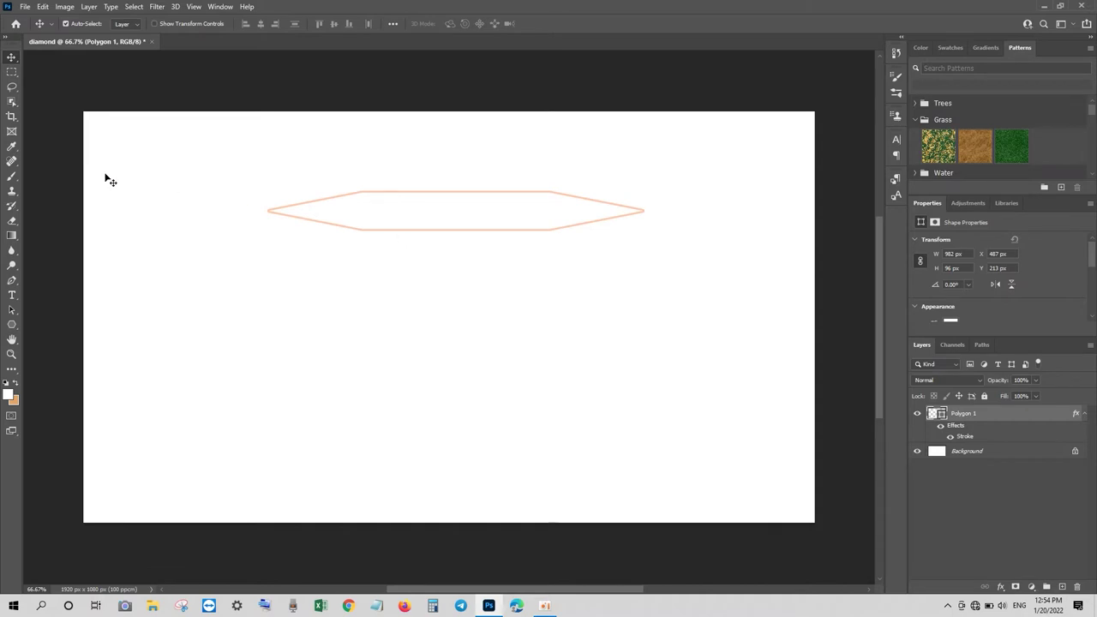
Step: Turn on the canvas grid via View > Show > Grid
left_click(11, 280)
left_click(193, 6)
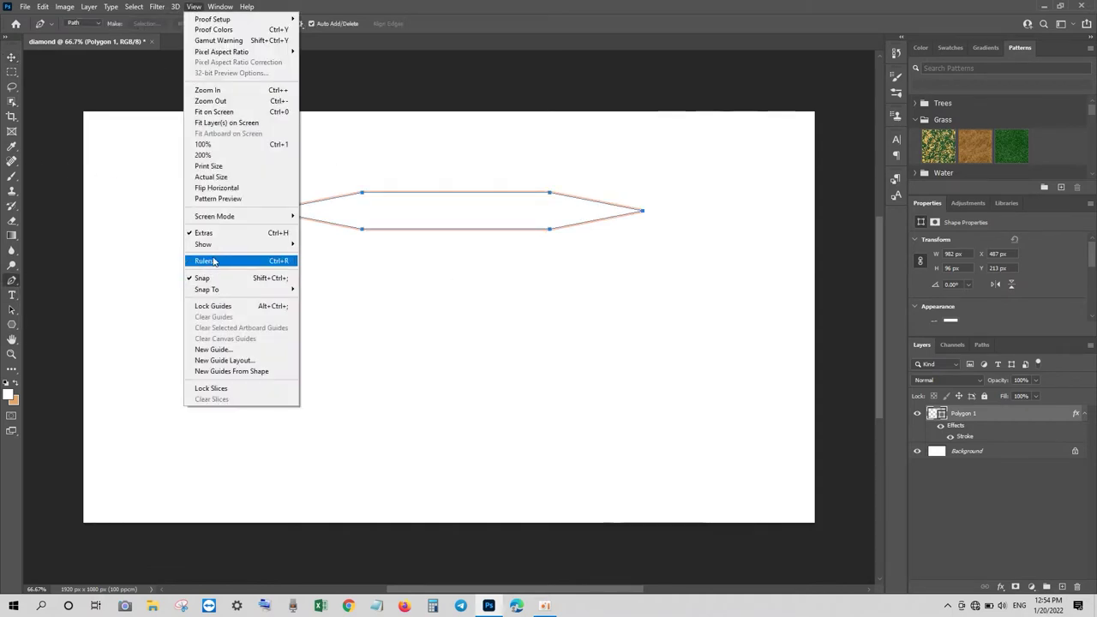
mouse_move(203, 244)
left_click(325, 277)
Step: Nudge the hexagon slightly right and add an anchor midway along its bottom edge
key("v")
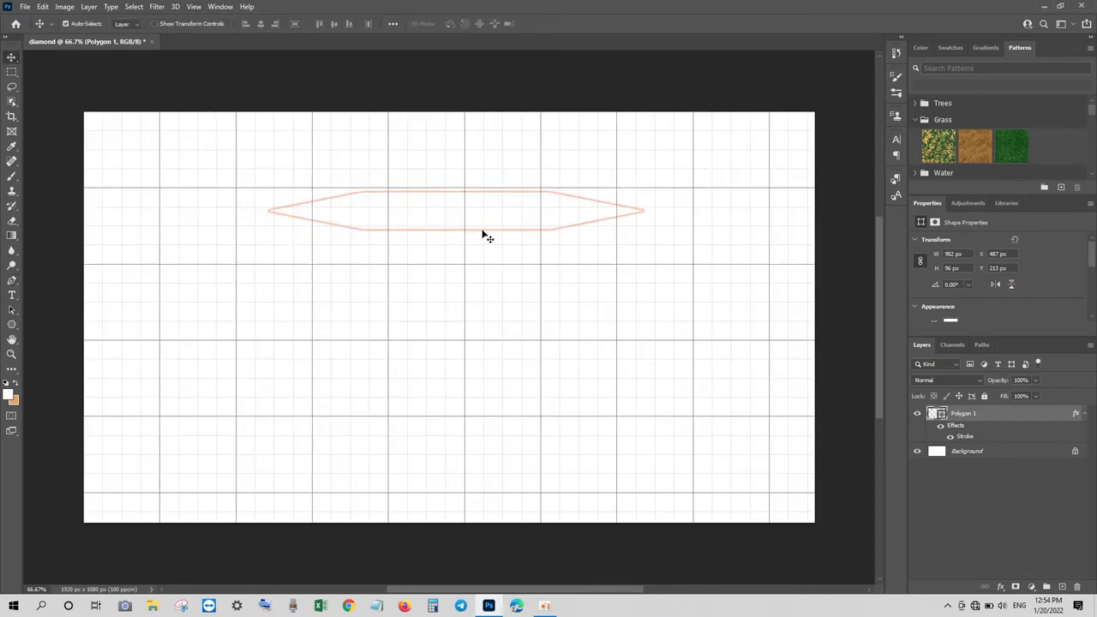
mouse_move(481, 231)
left_mouse_down()
mouse_move(511, 220)
mouse_move(494, 219)
left_mouse_up()
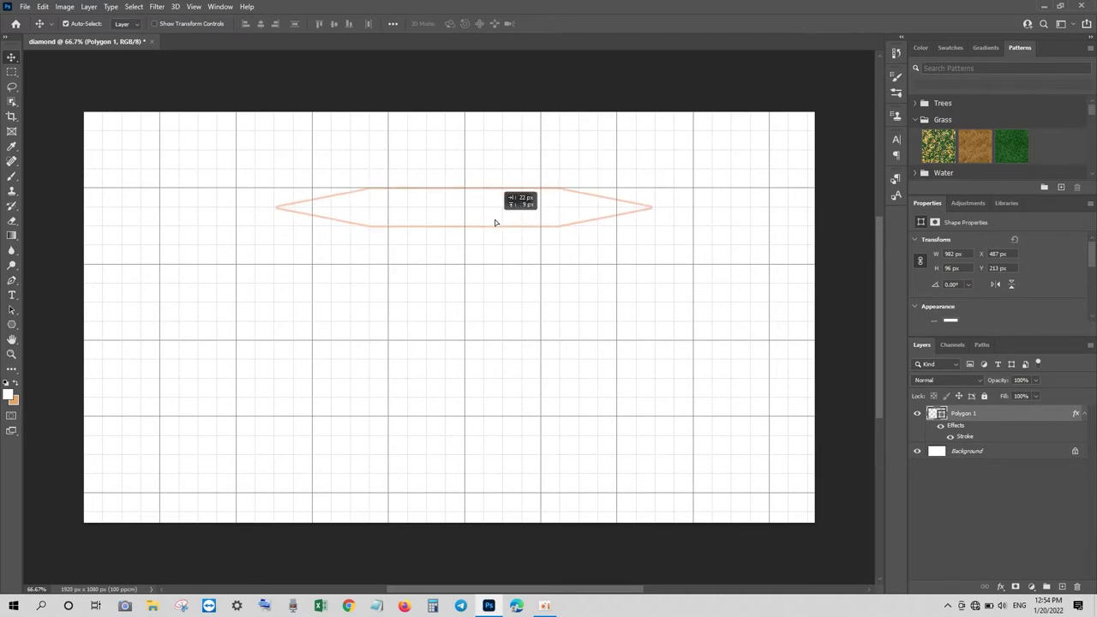
left_click(12, 282)
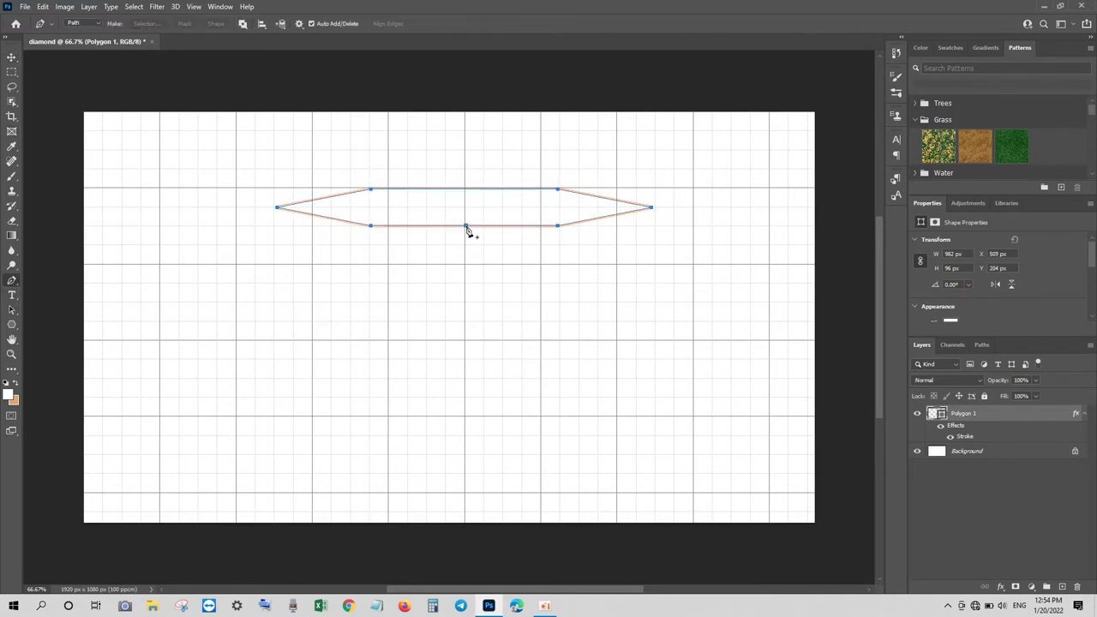
left_click(465, 226)
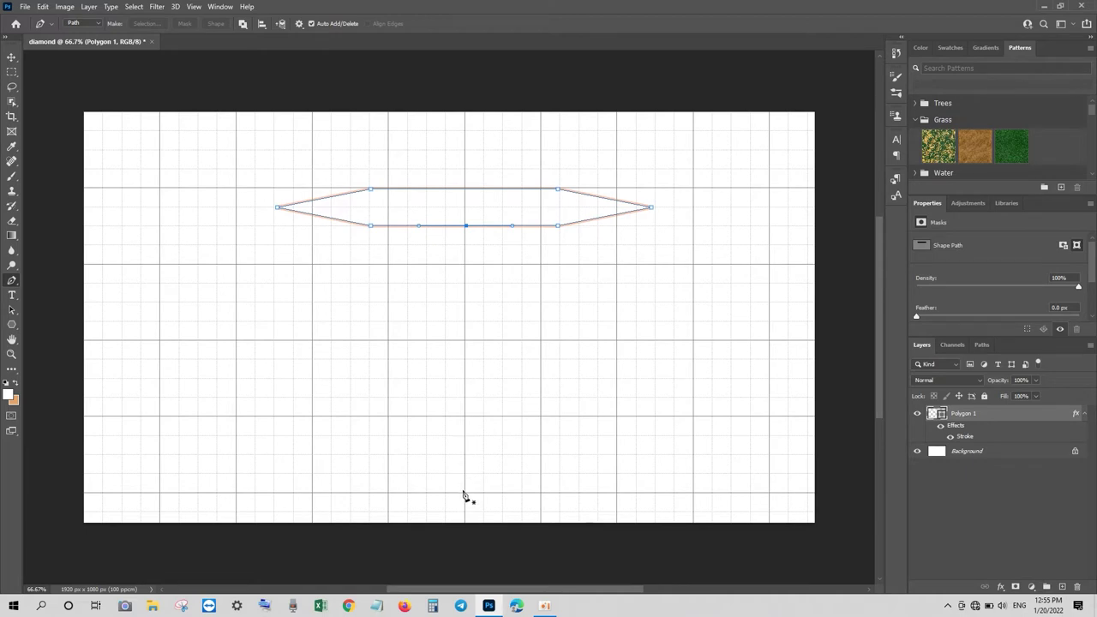
Step: Start a triangular outline below the hexagon, then undo it to start over
key("Escape")
left_click(464, 495)
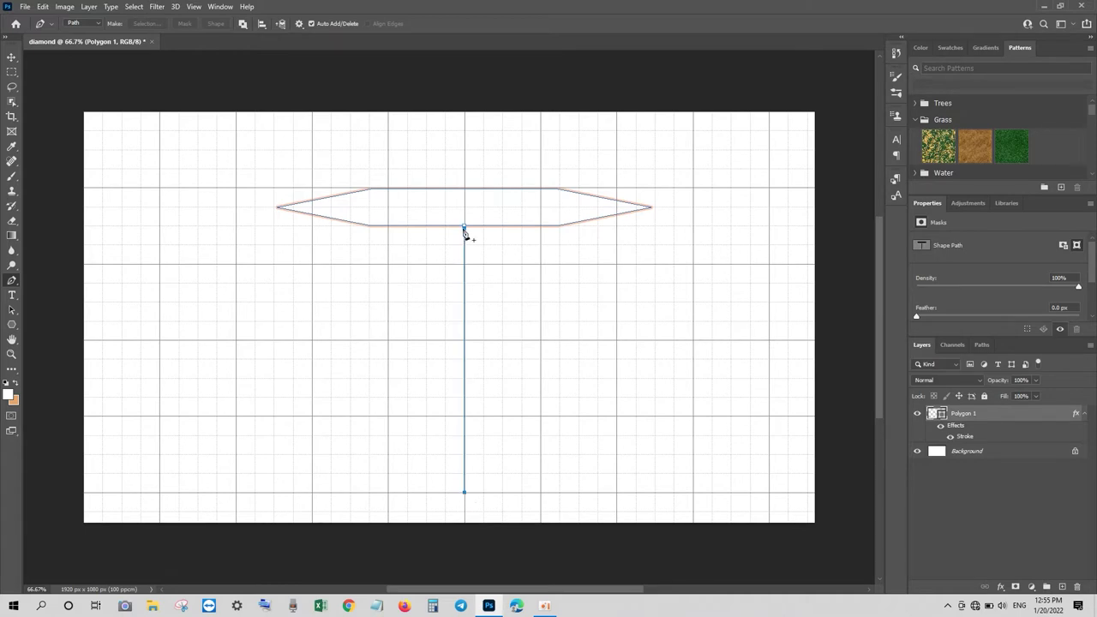
left_click_drag(465, 227, 463, 265)
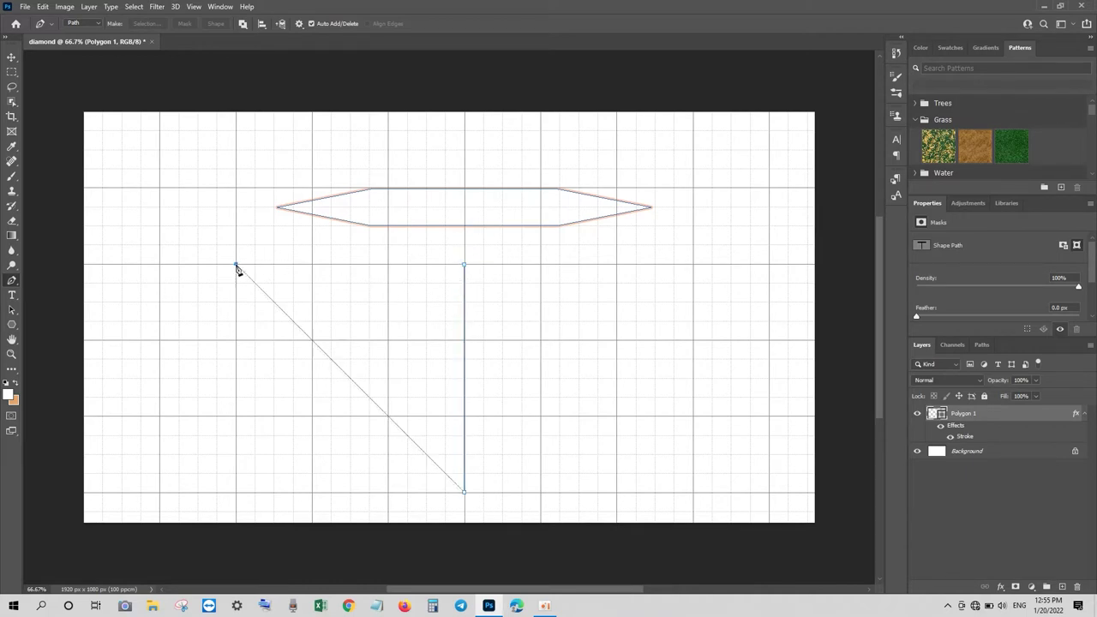
left_click(236, 264)
left_click(1061, 587)
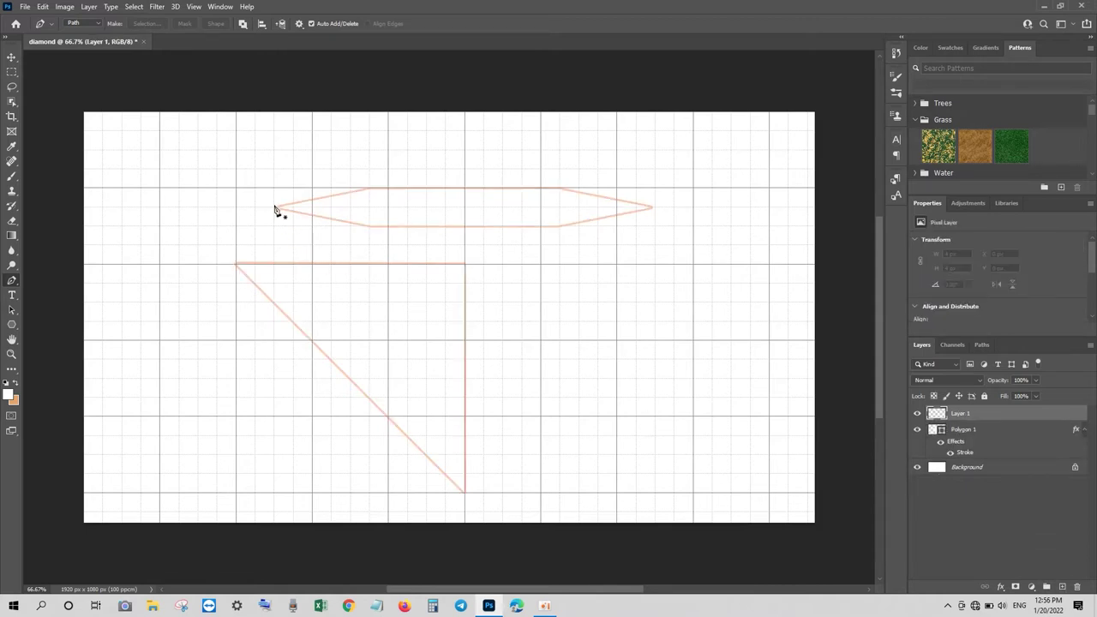
key("ctrl+z")
key("ctrl+z")
key("ctrl+z")
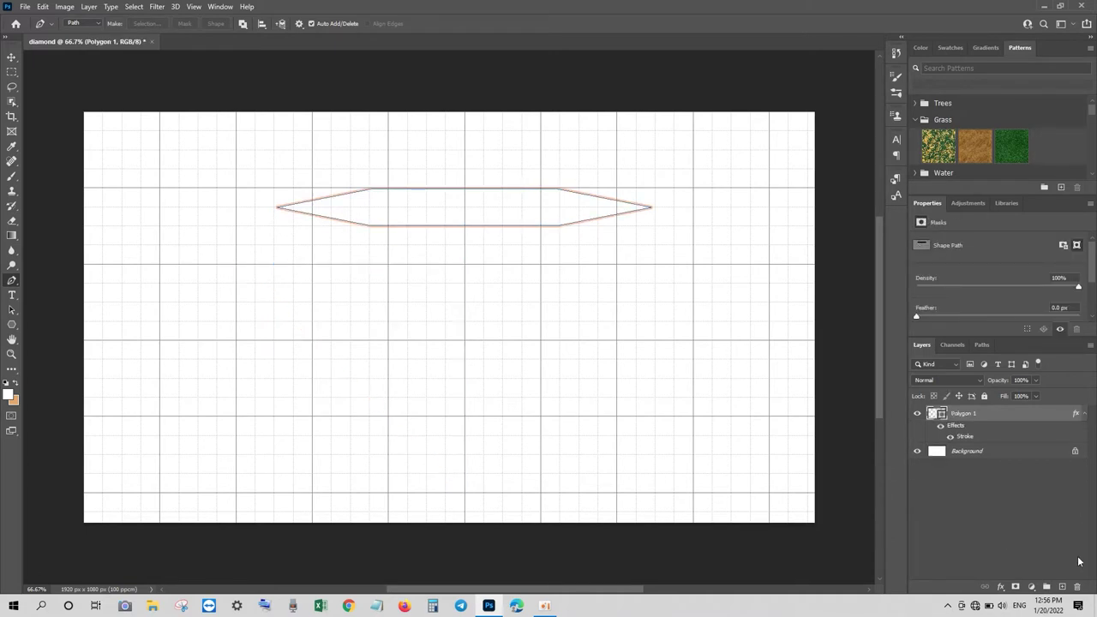
key("ctrl+z")
Step: Pen-outline the diamond's left half from centre line to hexagon corner and make it a selection
left_click(464, 491)
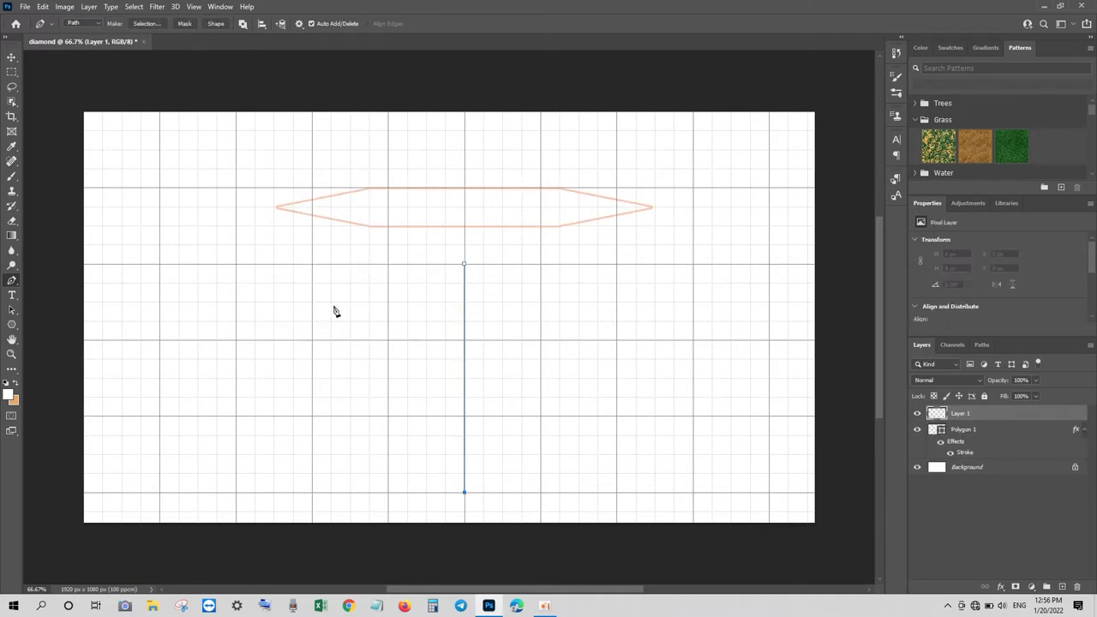
left_click(236, 265)
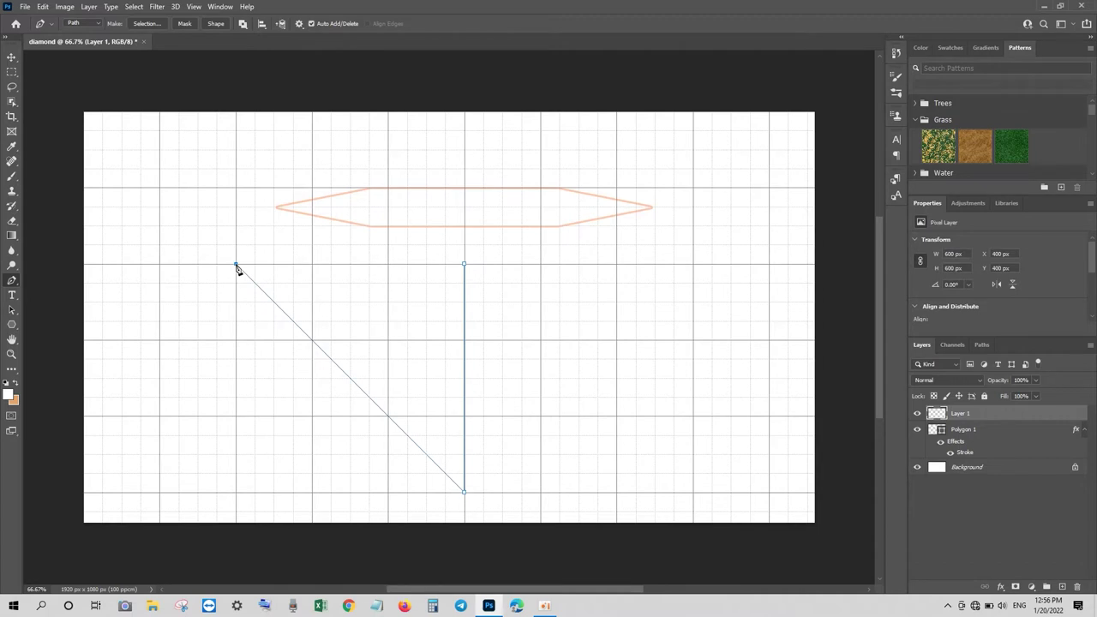
left_click(274, 208)
left_click(369, 226)
left_click_drag(463, 283, 465, 268)
left_click(463, 281)
key("Return")
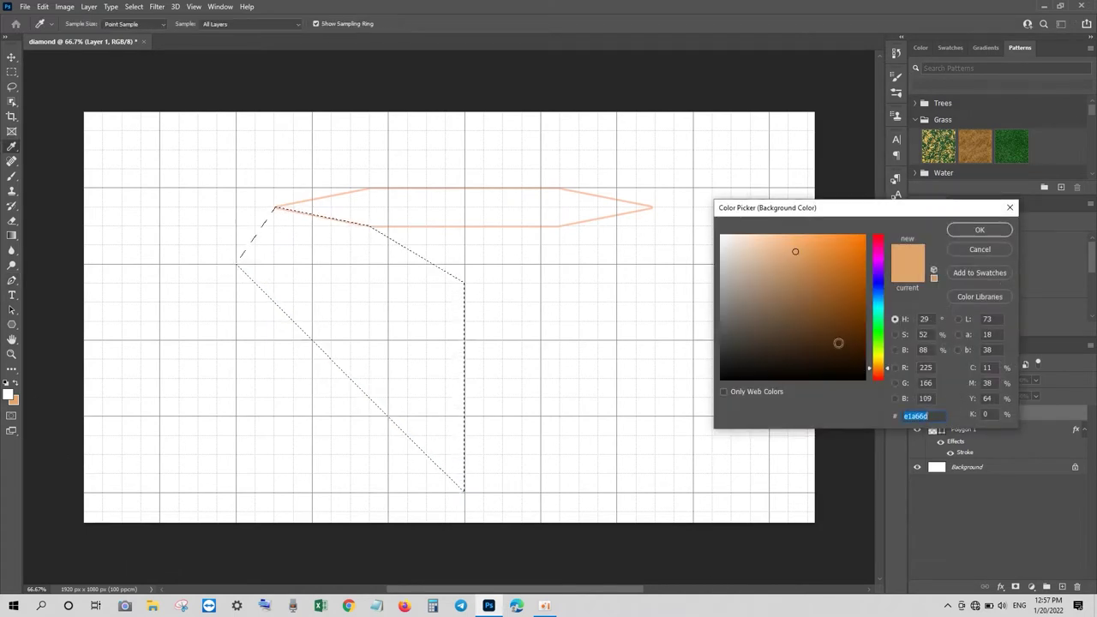
Step: Fill the left-half selection with pink #fe7fc7 and deselect
left_click(15, 400)
left_click_drag(878, 367, 878, 253)
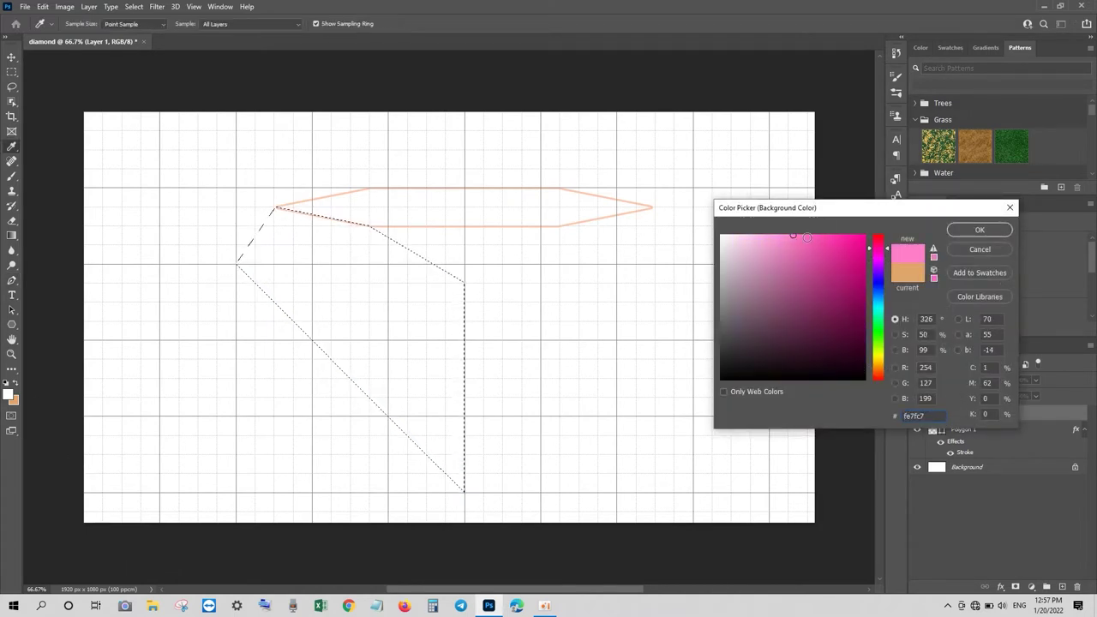
left_click(979, 230)
key("ctrl+BackSpace")
key("ctrl+d")
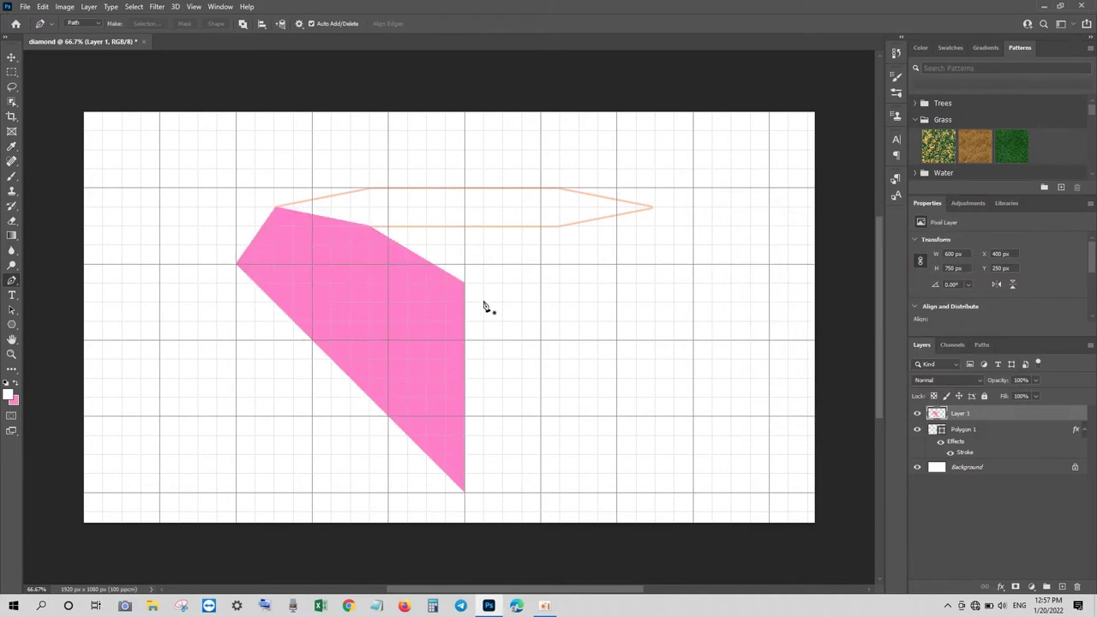
Step: Change the hexagon's stroke colour to pink, leaving its fill unchanged
key("v")
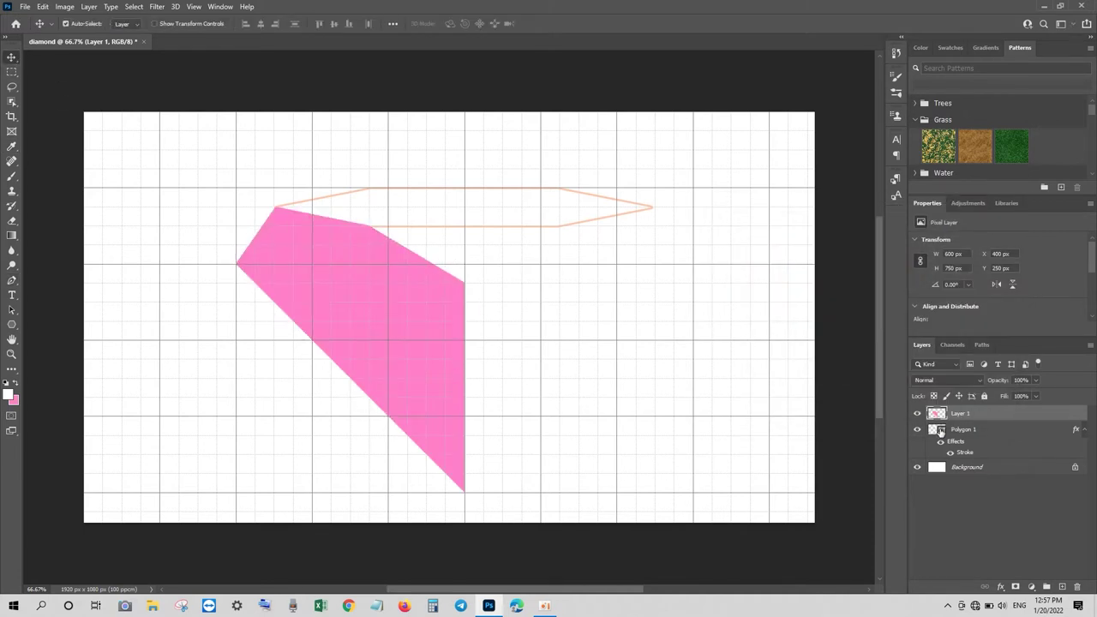
double_click(940, 430)
left_click(389, 276)
key("Escape")
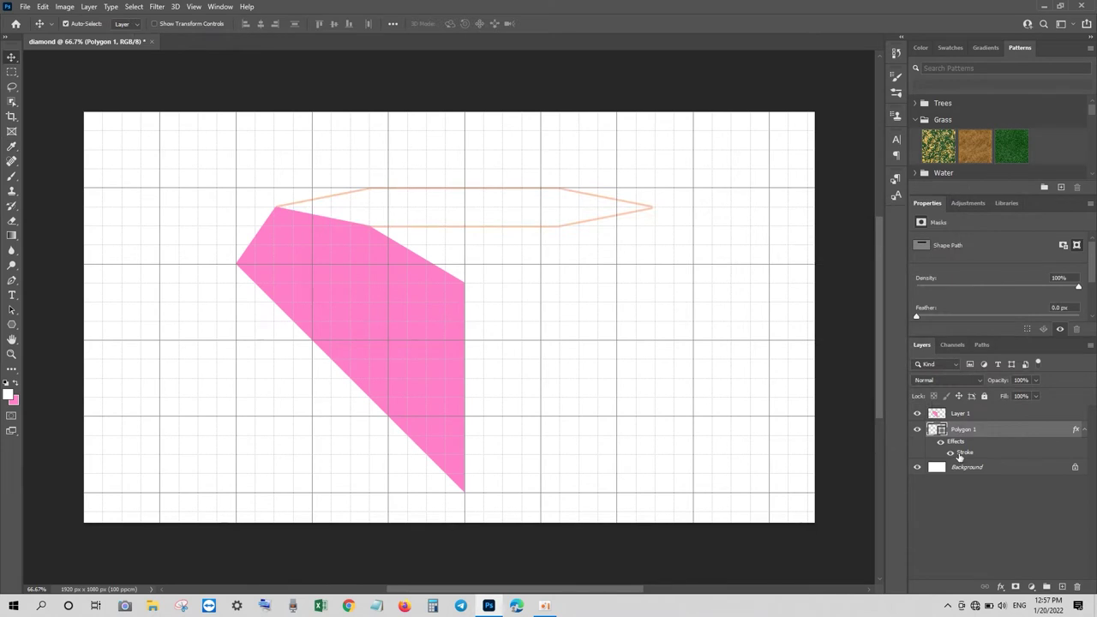
double_click(959, 455)
left_click(832, 377)
left_click(337, 284)
key("Return")
key("Return")
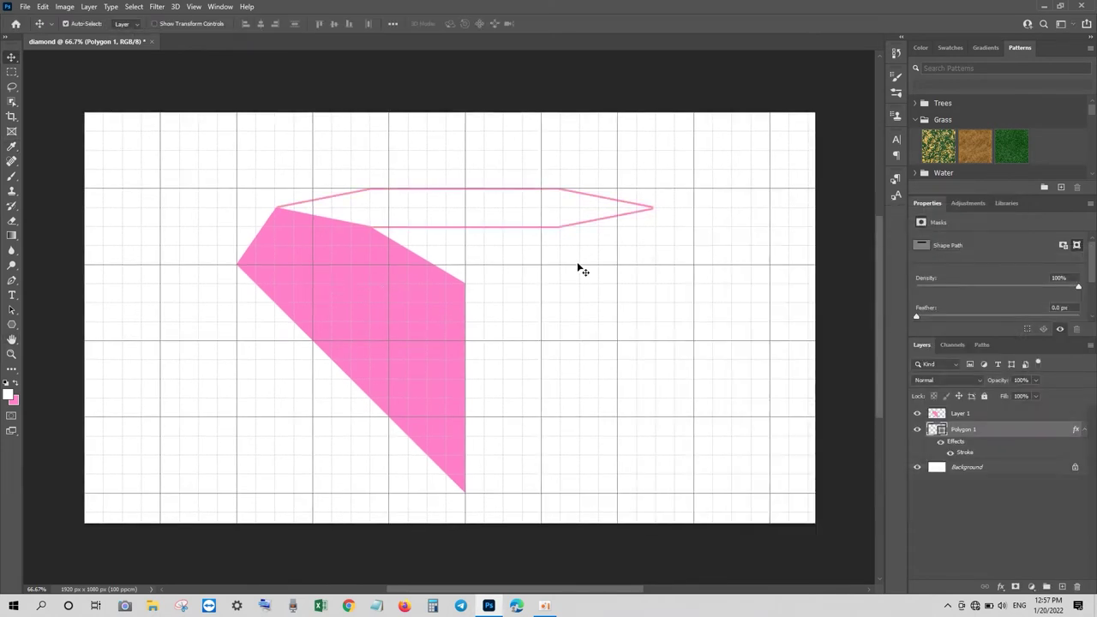
Step: Duplicate the left-half layer, flip it horizontally and move it to form the right half
left_click(443, 300)
key("ctrl+j")
key("ctrl+t")
right_click(443, 300)
left_click(471, 502)
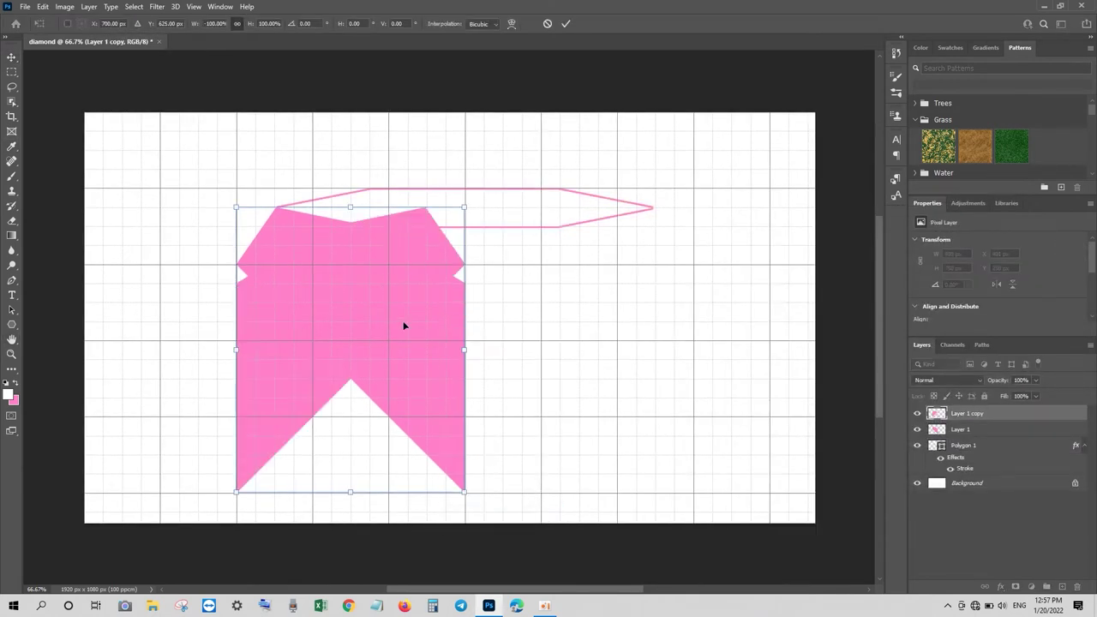
mouse_move(404, 326)
left_mouse_down()
mouse_move(587, 309)
mouse_move(575, 319)
left_mouse_up()
key("Return")
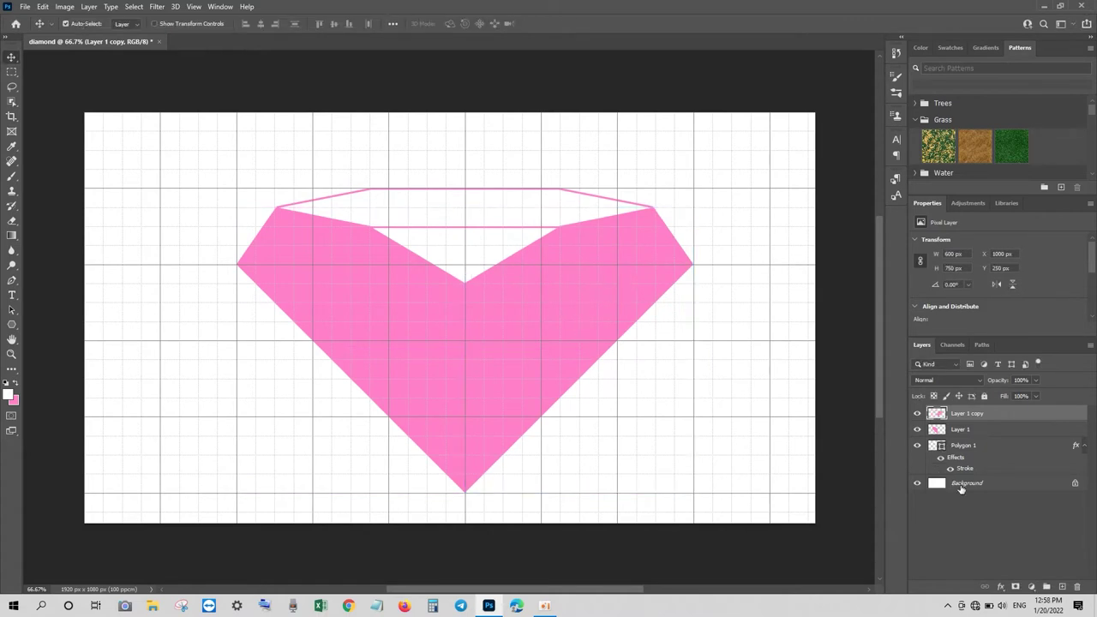
Step: Fill the right half with a paler pink than the left and deselect
left_click(936, 413, "ctrl")
left_click(14, 400)
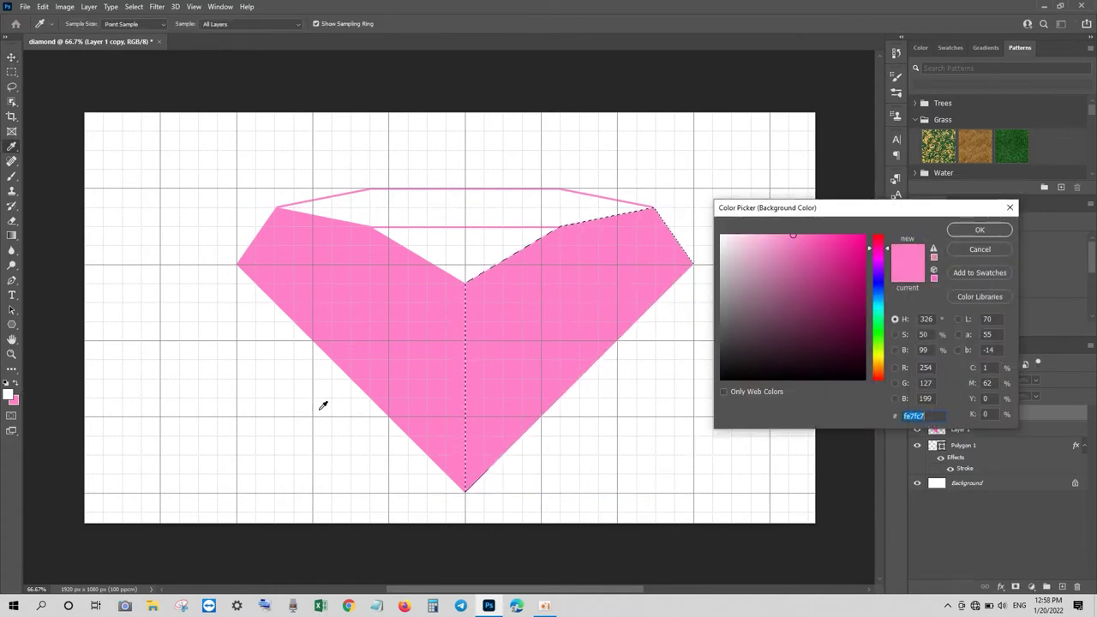
left_click(745, 239)
left_click(979, 230)
key("ctrl+BackSpace")
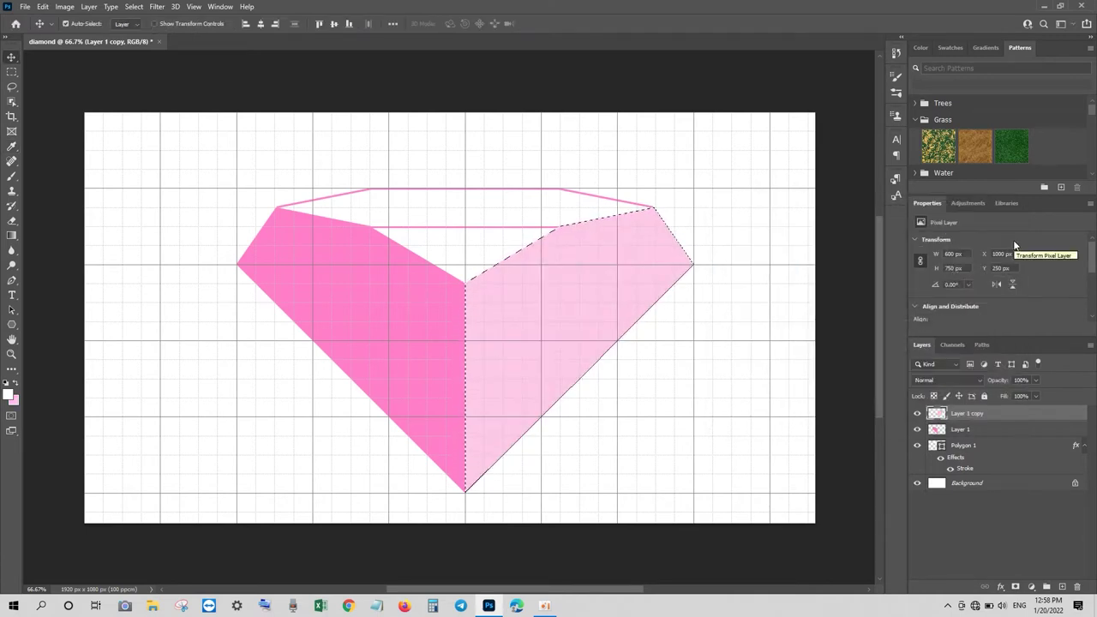
key("ctrl+d")
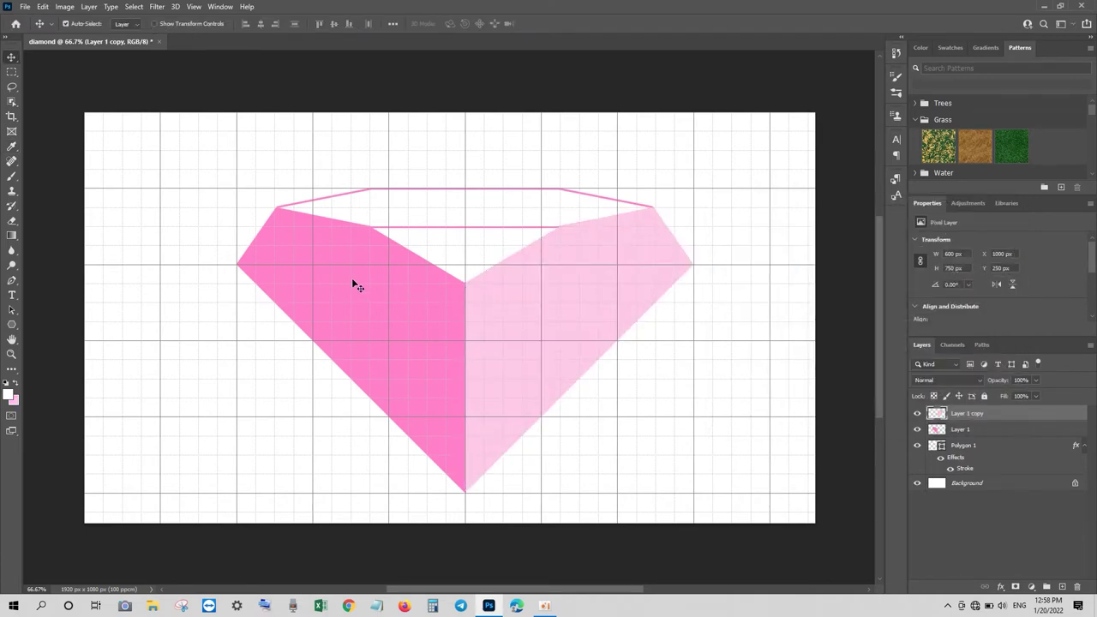
Step: Select a left facet from the inner crown corner to the bottom tip and centre vertex on Layer 1
left_click(12, 280)
left_click(370, 228)
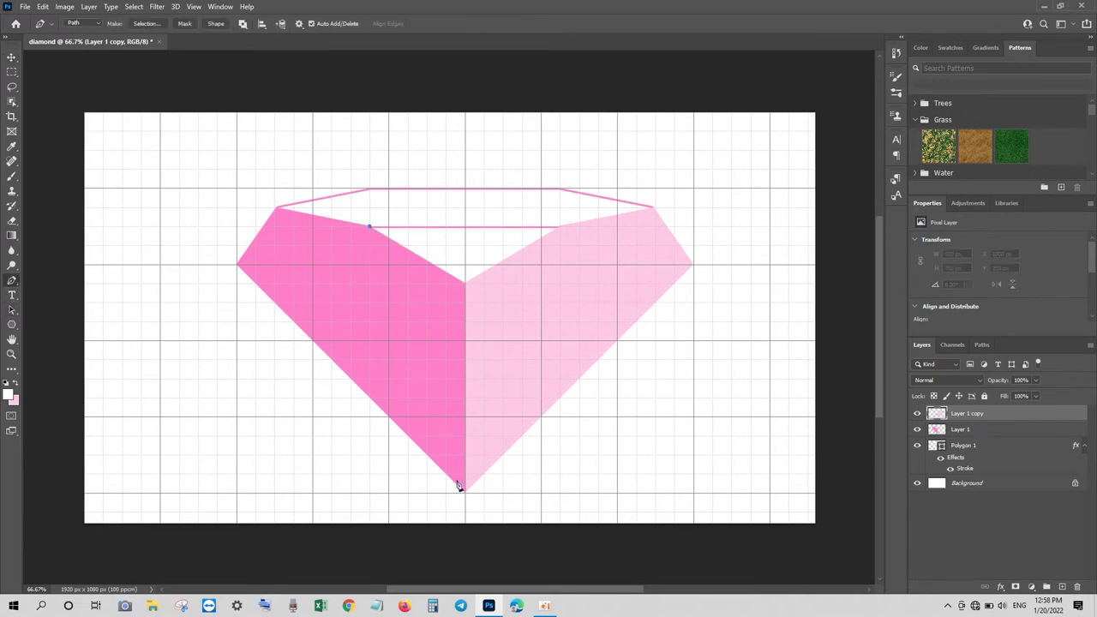
left_click(464, 493)
left_click(464, 283)
left_click(370, 228)
left_click(949, 429)
key("ctrl+Return")
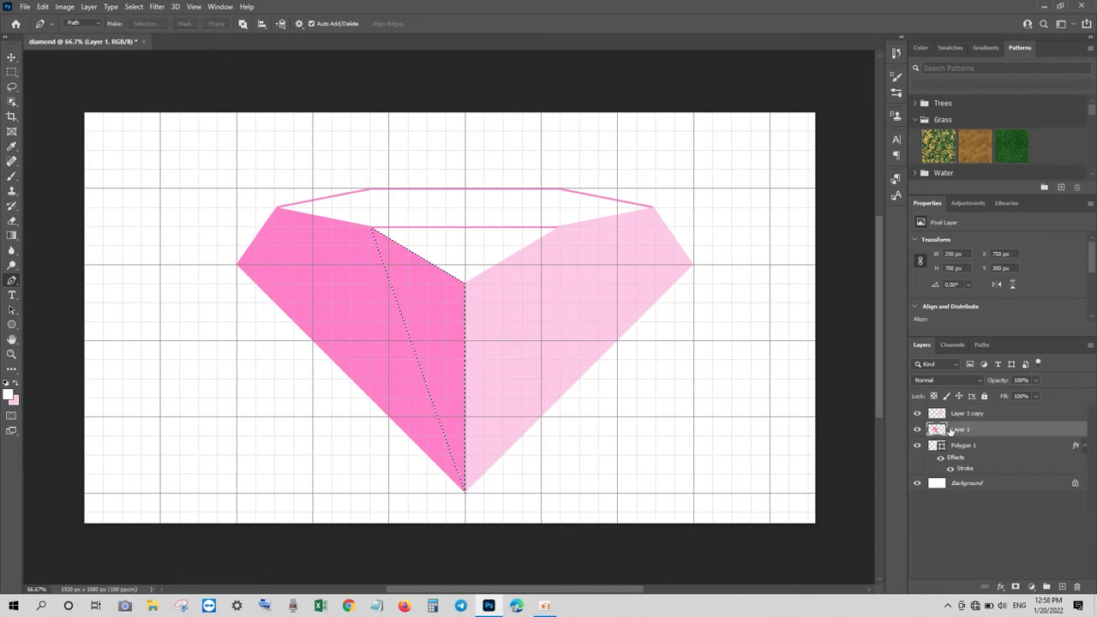
Step: Fill the left facet with medium pink, then begin a new outline at the centre vertex
left_click(15, 400)
left_click(440, 314)
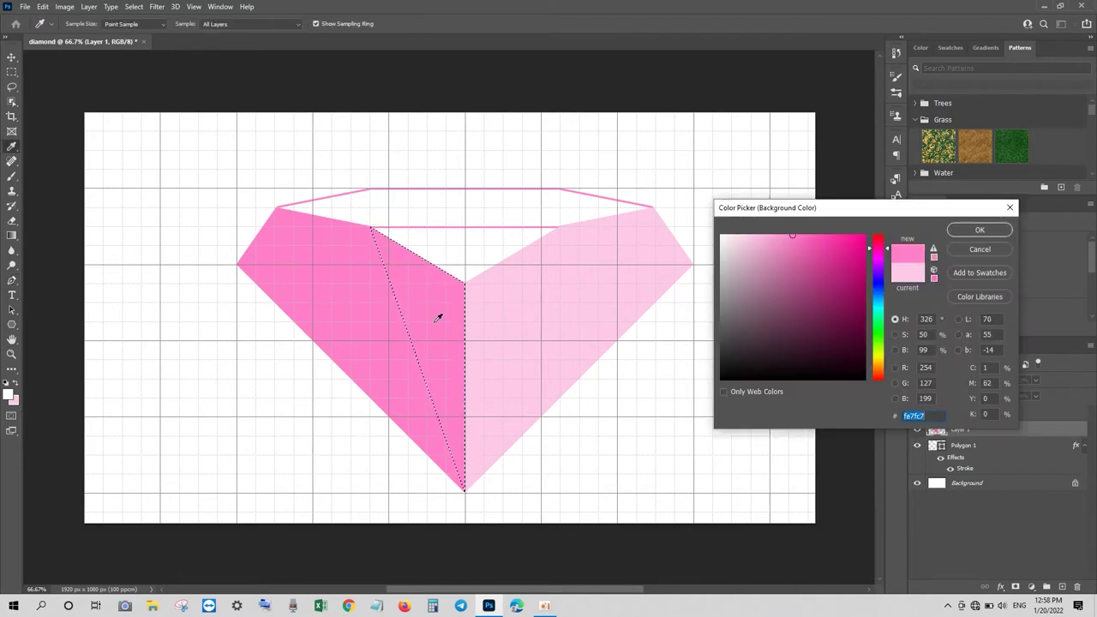
key("Return")
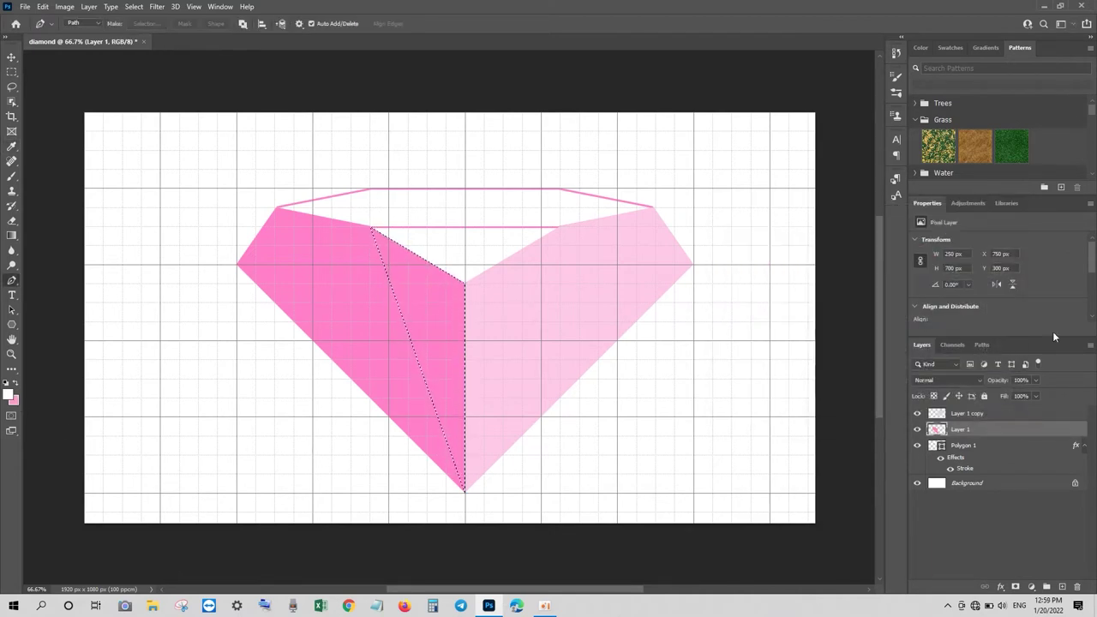
key("ctrl+BackSpace")
key("ctrl+d")
key("p")
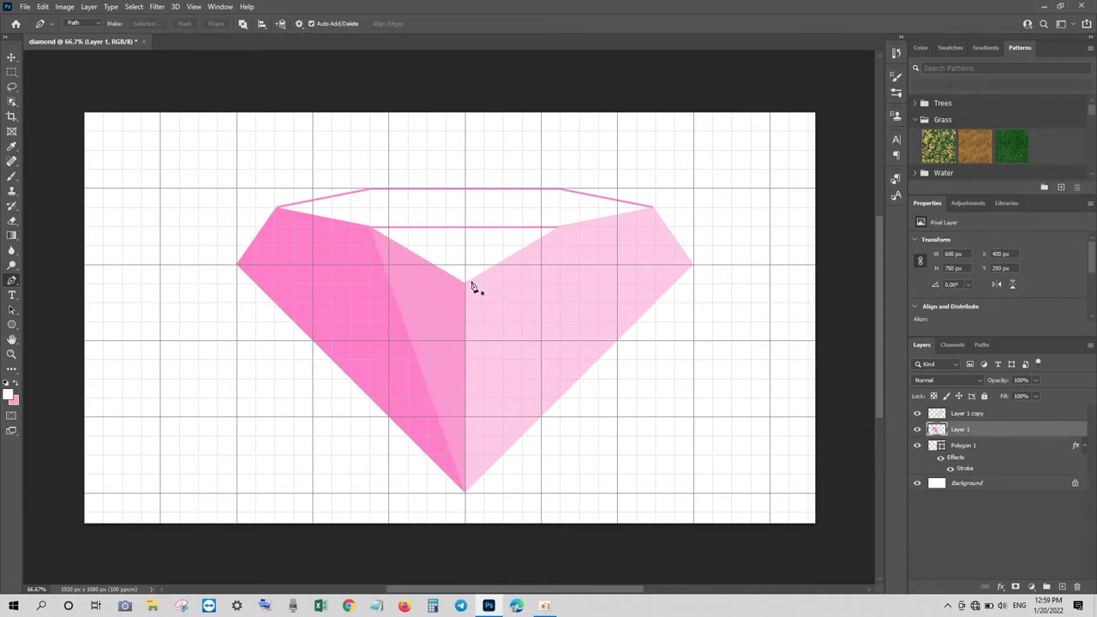
left_click(464, 283)
Step: Select the right facet to the crown corner and bottom tip, adding Layer 2 above Layer 1 copy
left_click(558, 227)
left_click(465, 492)
left_click(465, 284)
key("ctrl+Return")
left_click(14, 399)
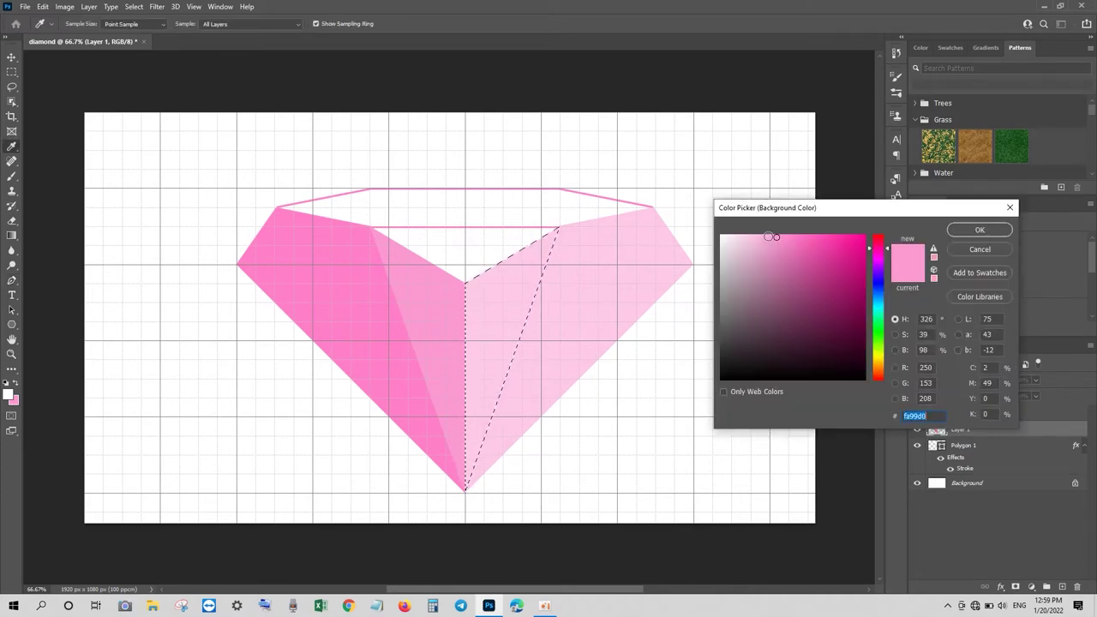
left_click(979, 230)
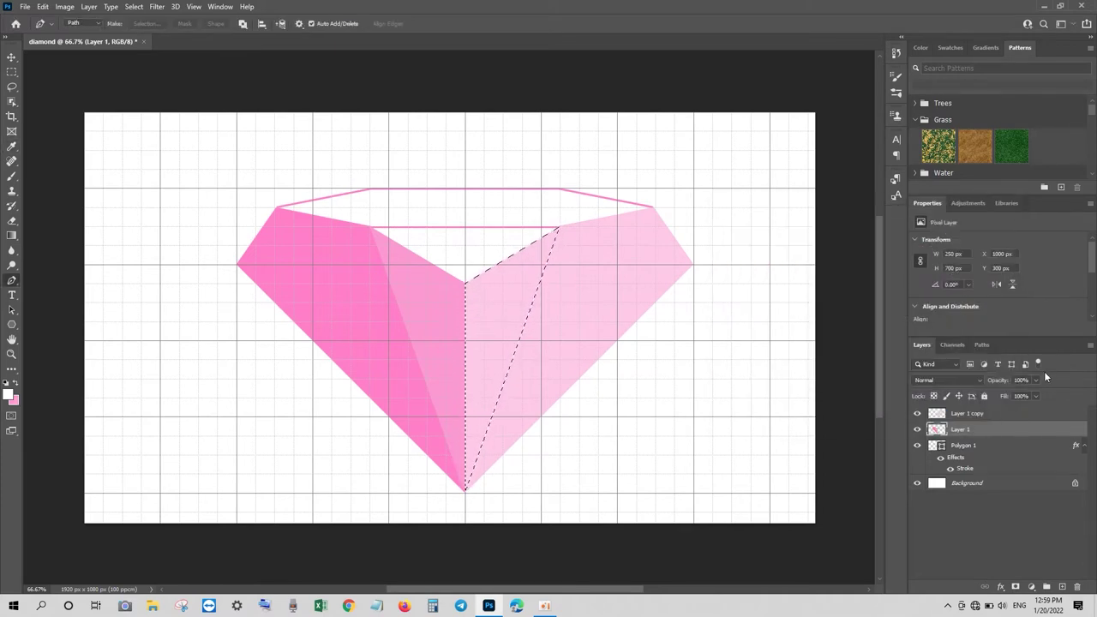
left_click(1061, 587)
left_click(13, 399)
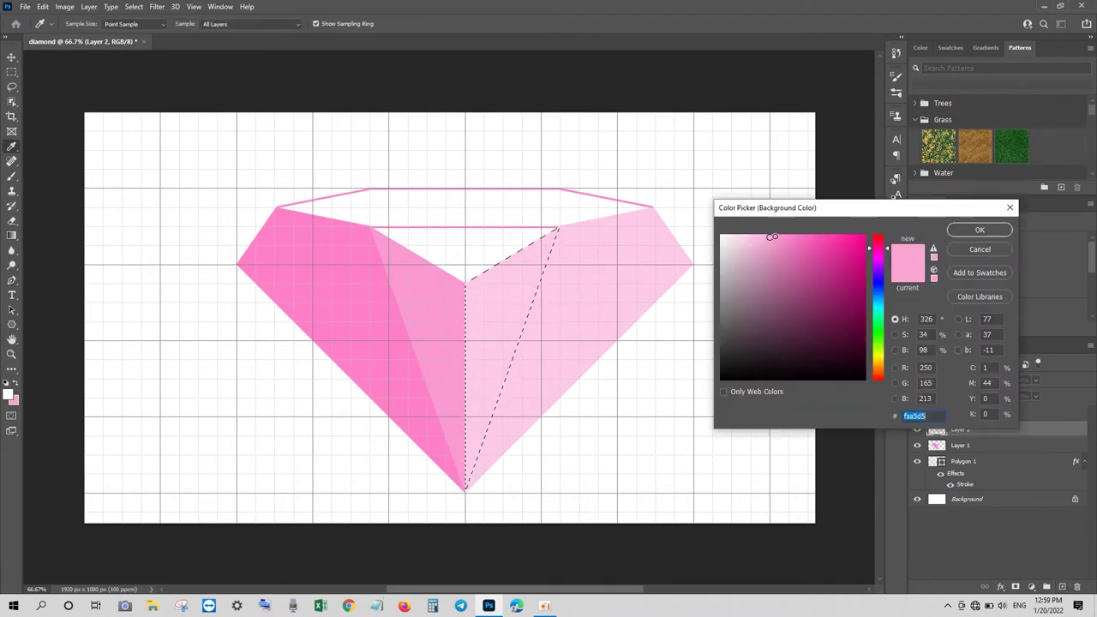
key("Return")
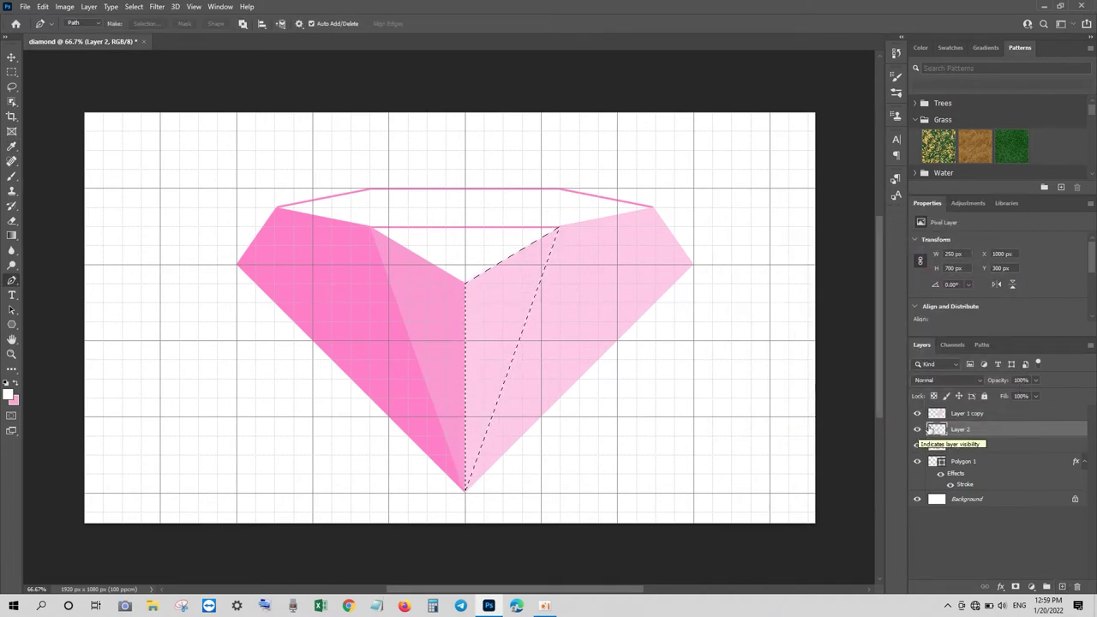
left_click_drag(959, 430, 960, 409)
Step: Fill the right facet with deeper pink on Layer 2, undoing a stray full-canvas fill
key("ctrl+BackSpace")
left_click(14, 400)
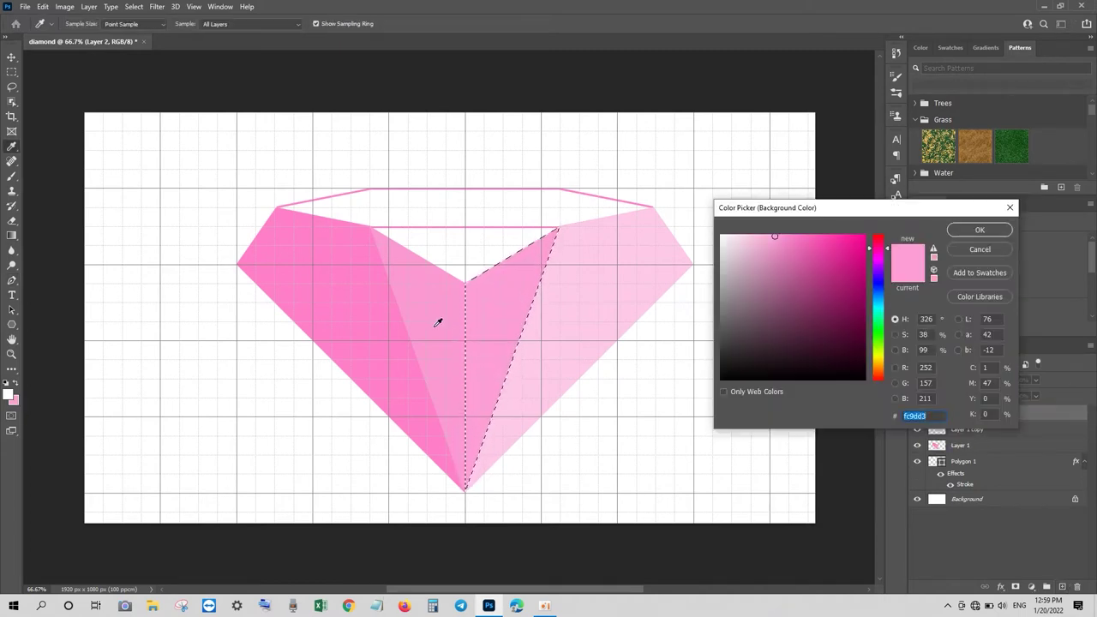
key("Return")
key("ctrl+d")
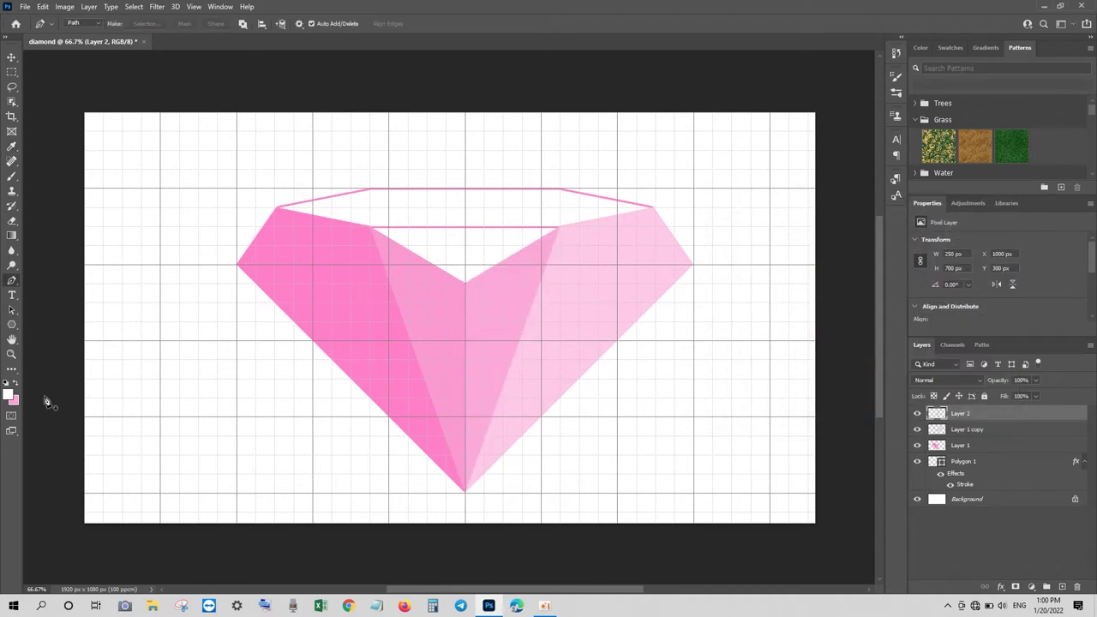
left_click(15, 400)
key("Return")
key("ctrl+BackSpace")
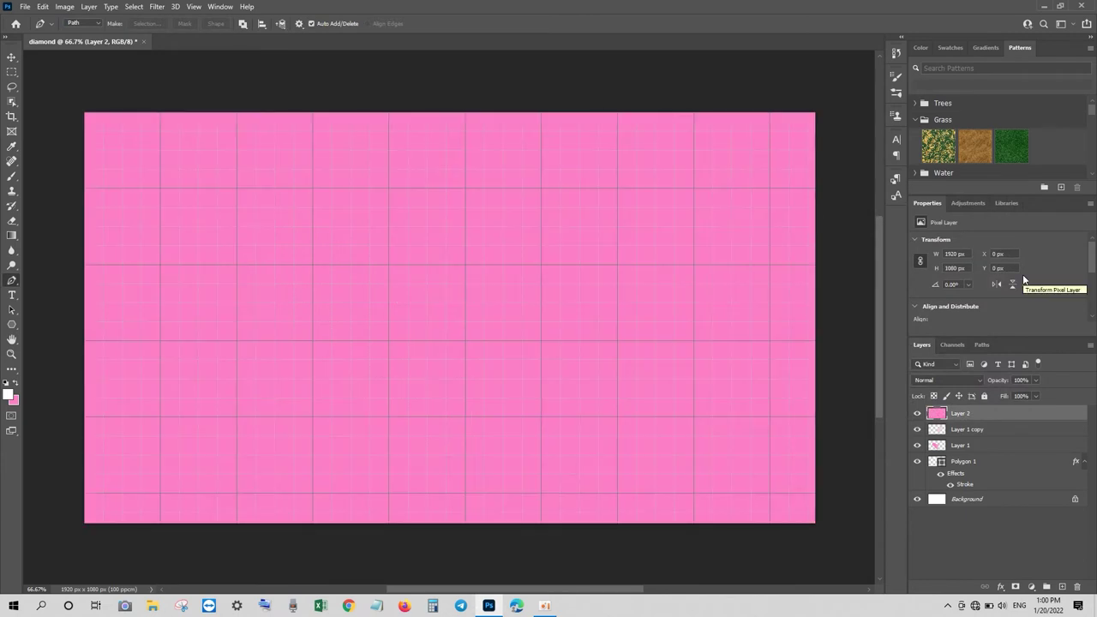
key("ctrl+z")
key("ctrl+z")
key("ctrl+BackSpace")
key("ctrl+d")
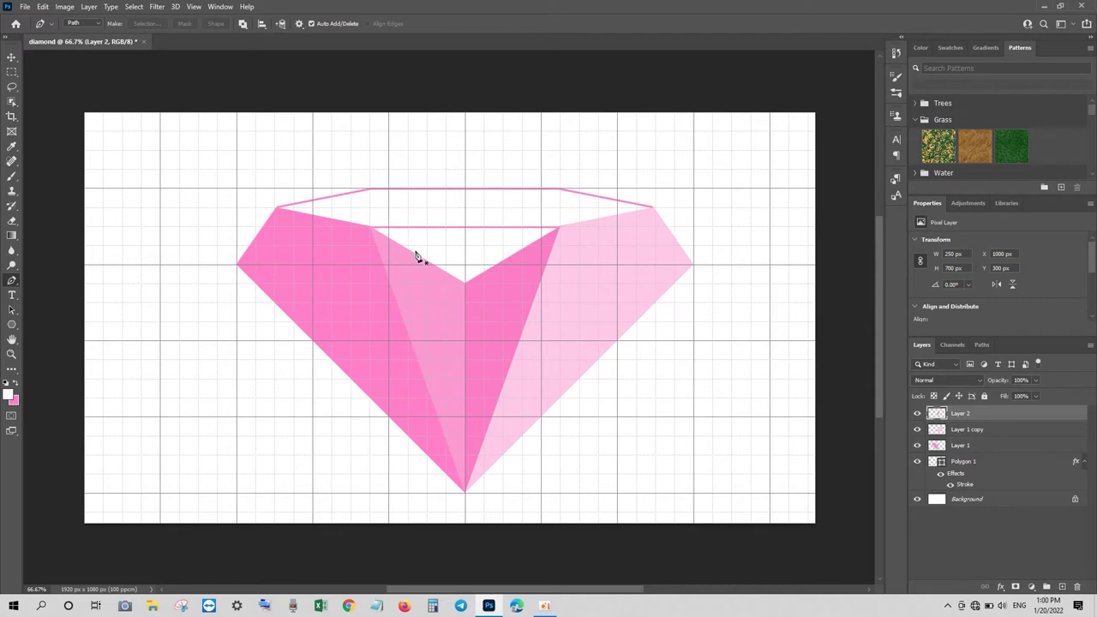
Step: Fill a small hot-pink triangle at the diamond's right crown corner on new Layer 3
left_click(655, 207)
left_click(616, 264)
left_click(693, 265)
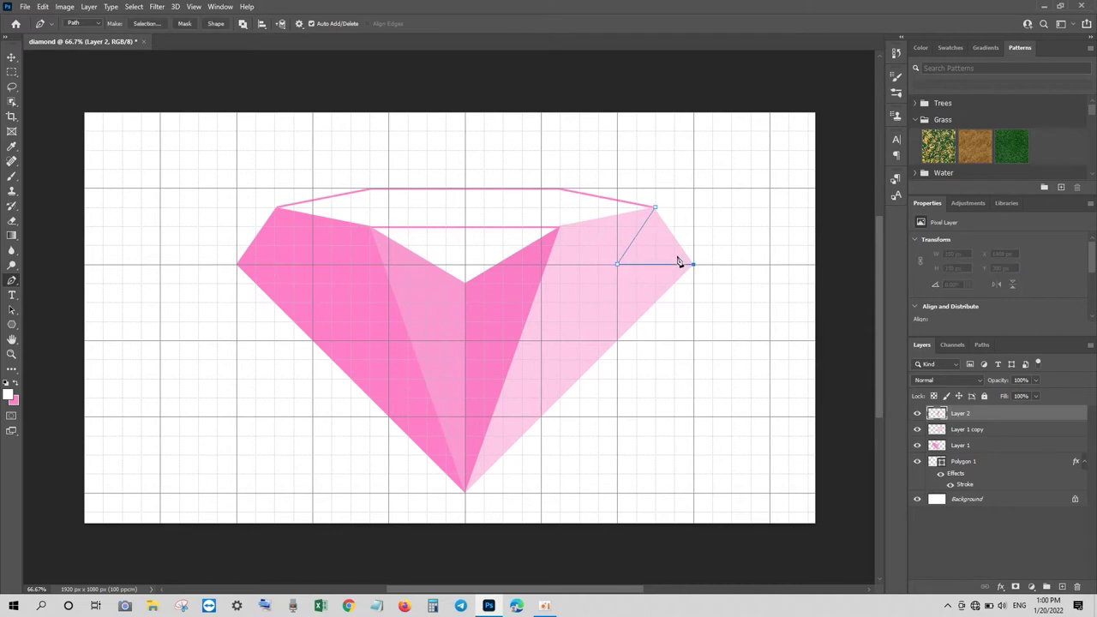
key("ctrl+Return")
left_click(13, 401)
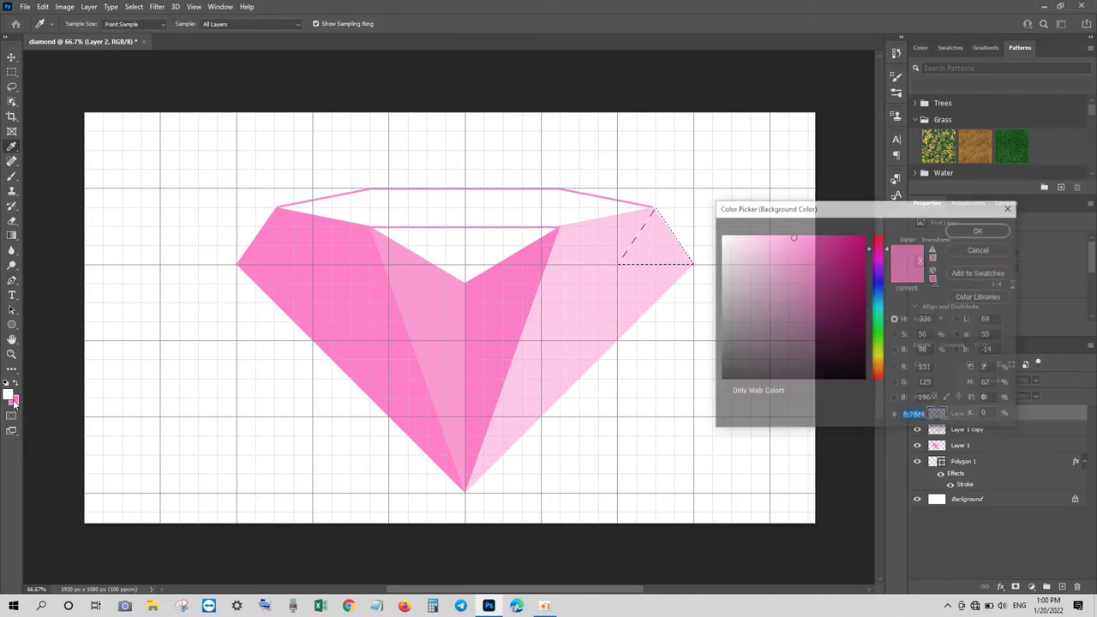
key("Return")
left_click(1062, 586)
key("ctrl+BackSpace")
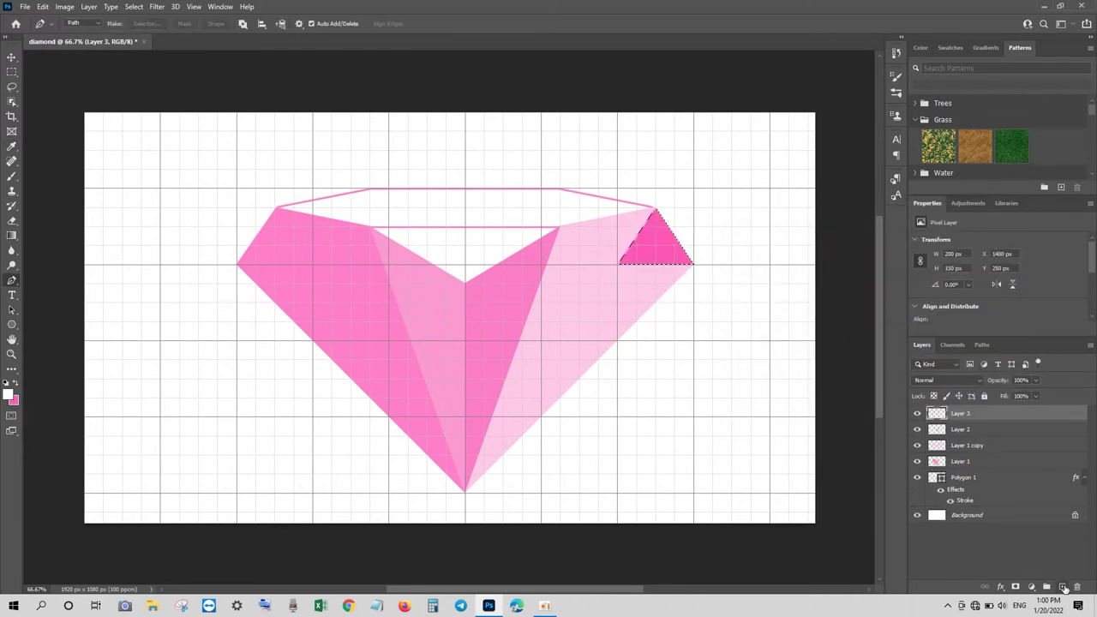
Step: Select the adjacent triangle along the widest line and choose a lighter pink for it
left_click(559, 227)
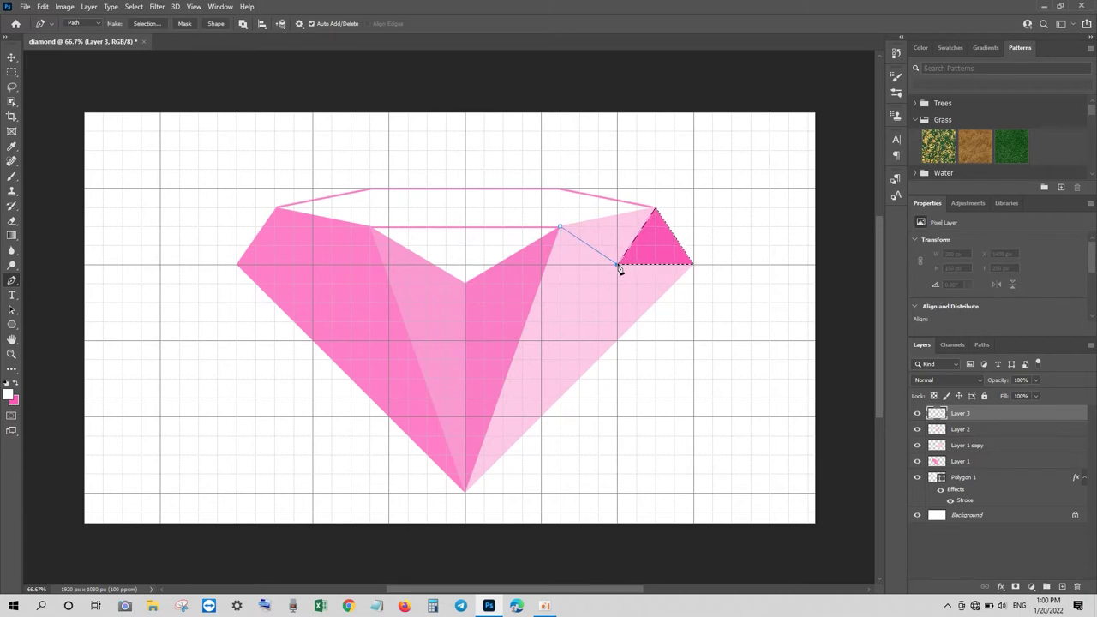
left_click(617, 263)
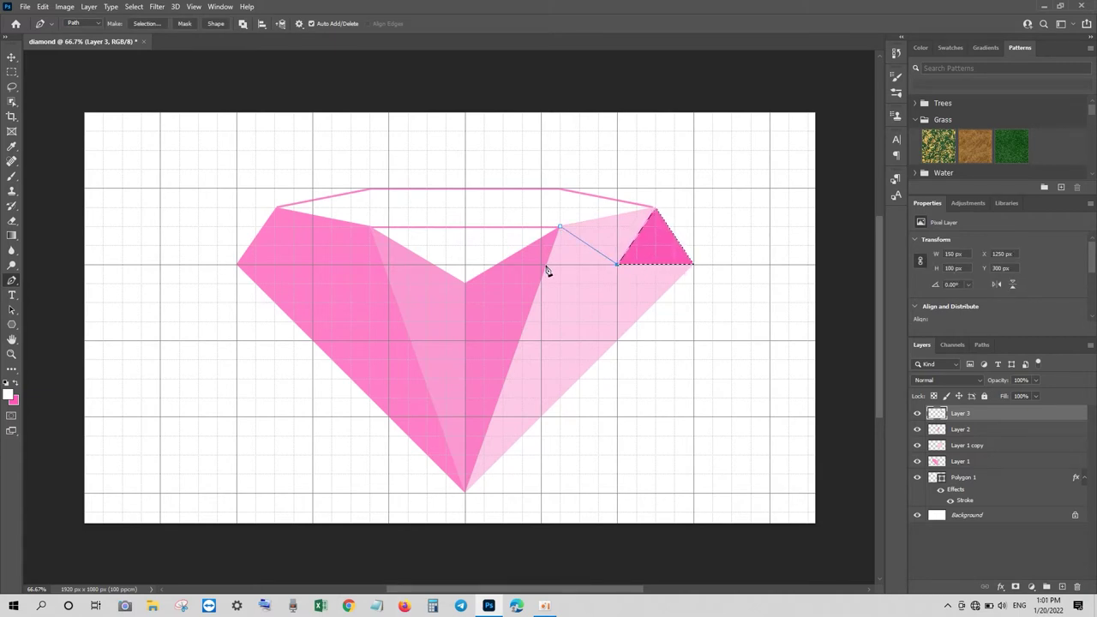
left_click(546, 263)
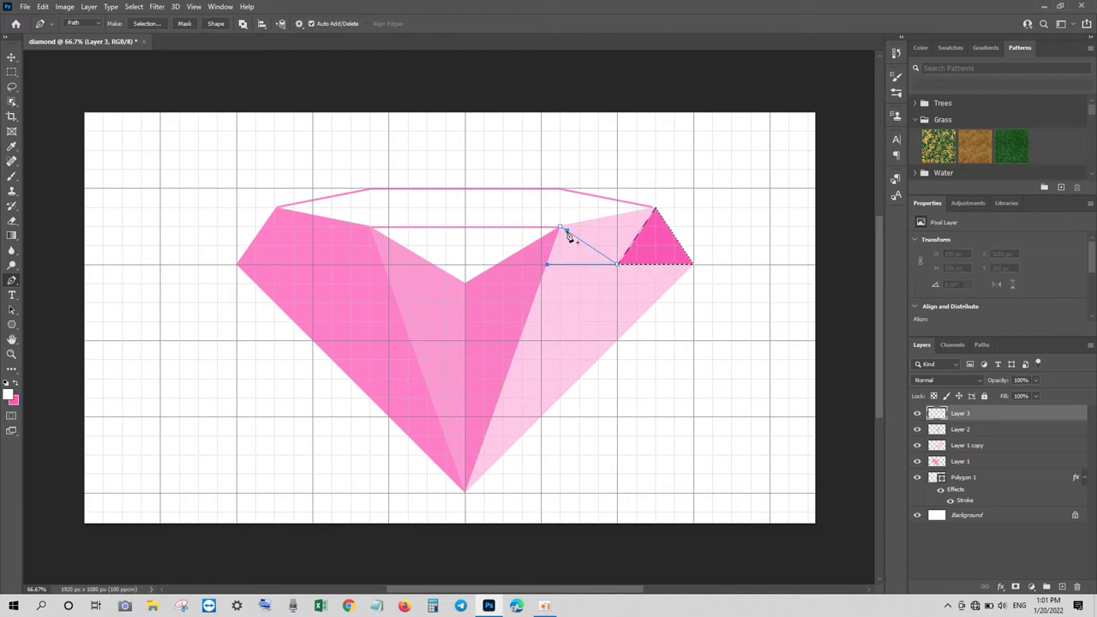
left_click(559, 228)
key("ctrl+Return")
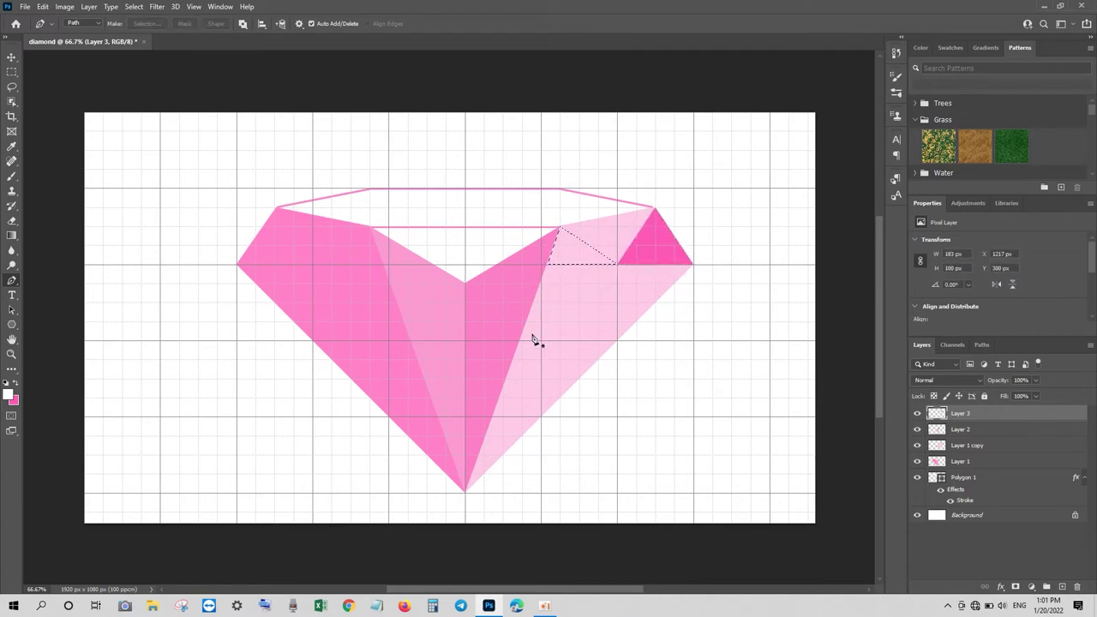
left_click(13, 399)
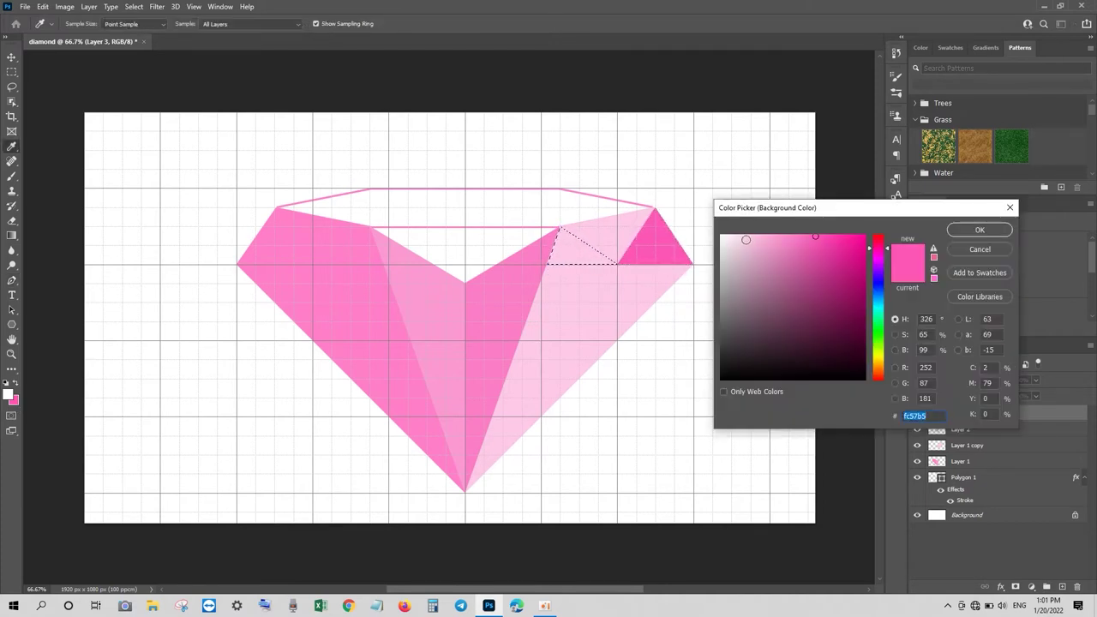
left_click(756, 237)
left_click(980, 229)
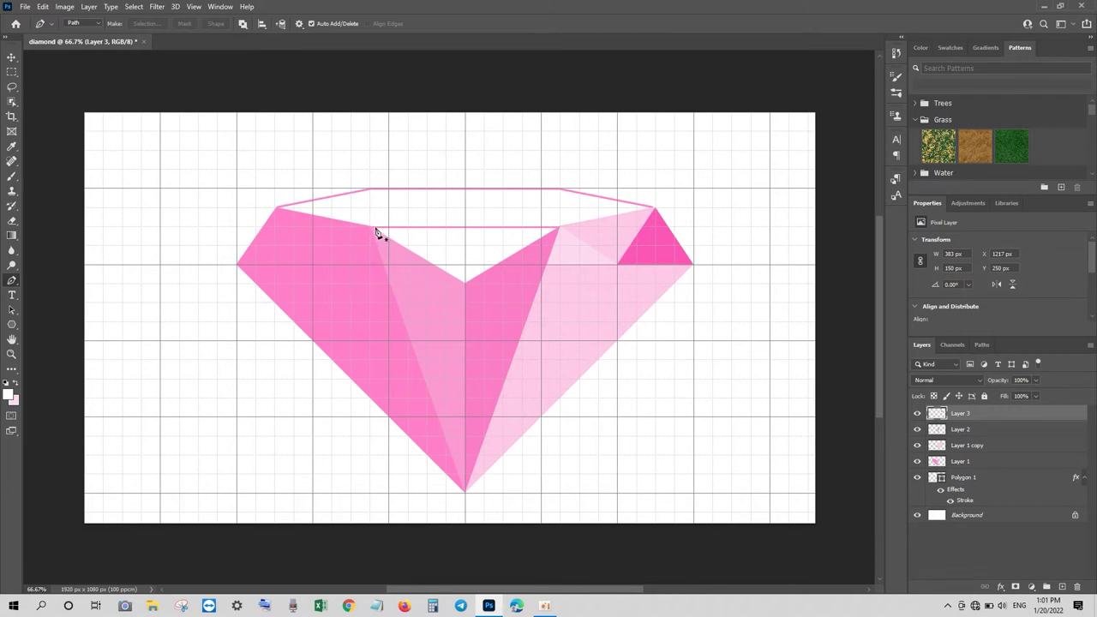
Step: Fill the inner crown triangle reaching the centre vertex with hot pink
left_click(558, 227)
left_click(463, 283)
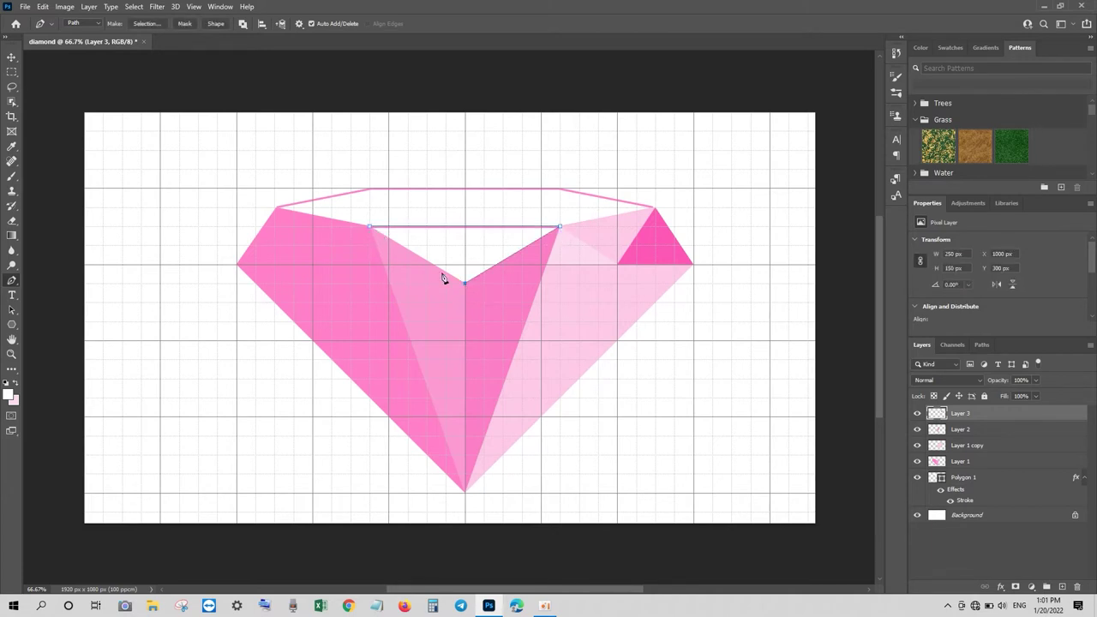
key("ctrl+Return")
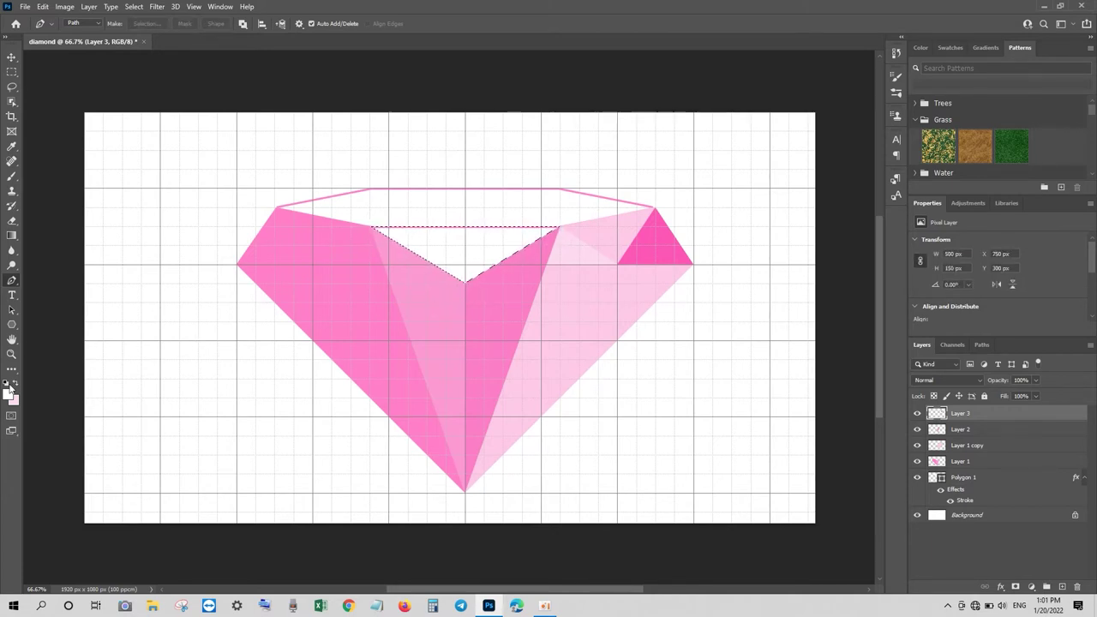
left_click(13, 399)
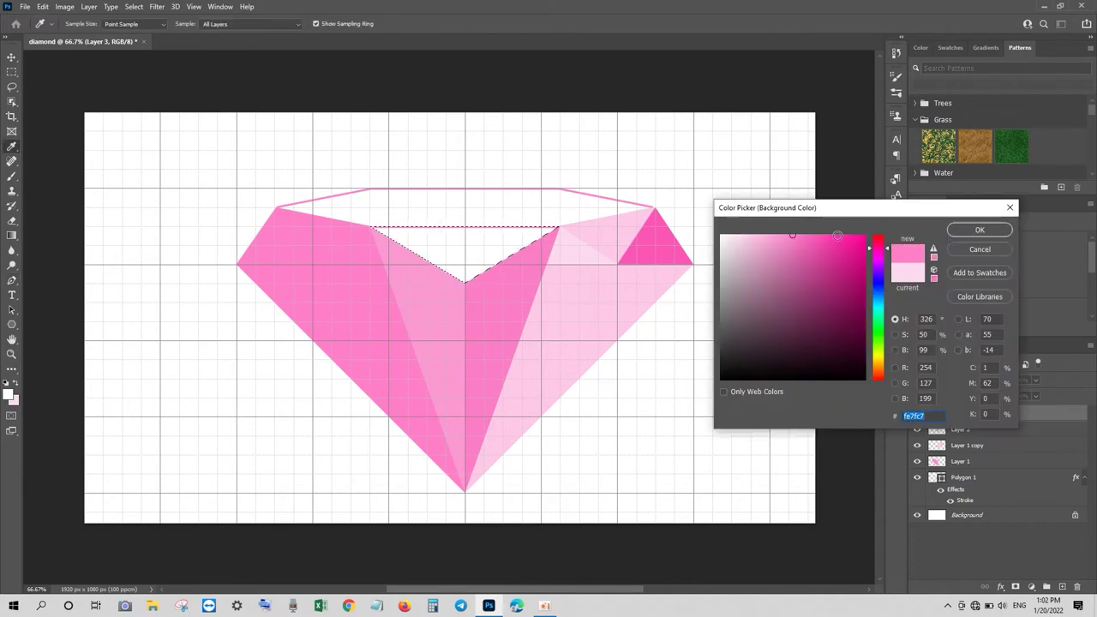
left_click(979, 228)
key("ctrl+BackSpace")
key("ctrl+d")
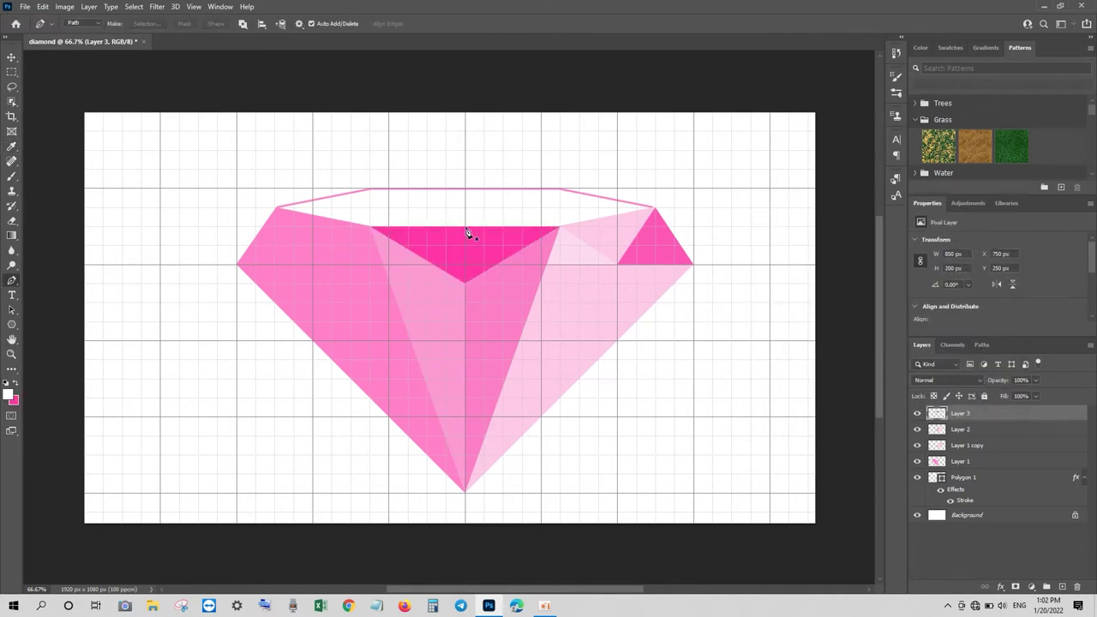
Step: Fill the half triangle at the crown's top centre with a deeper hot pink
left_click(464, 227)
left_click(561, 232)
key("ctrl+Return")
key("i")
left_click(14, 399)
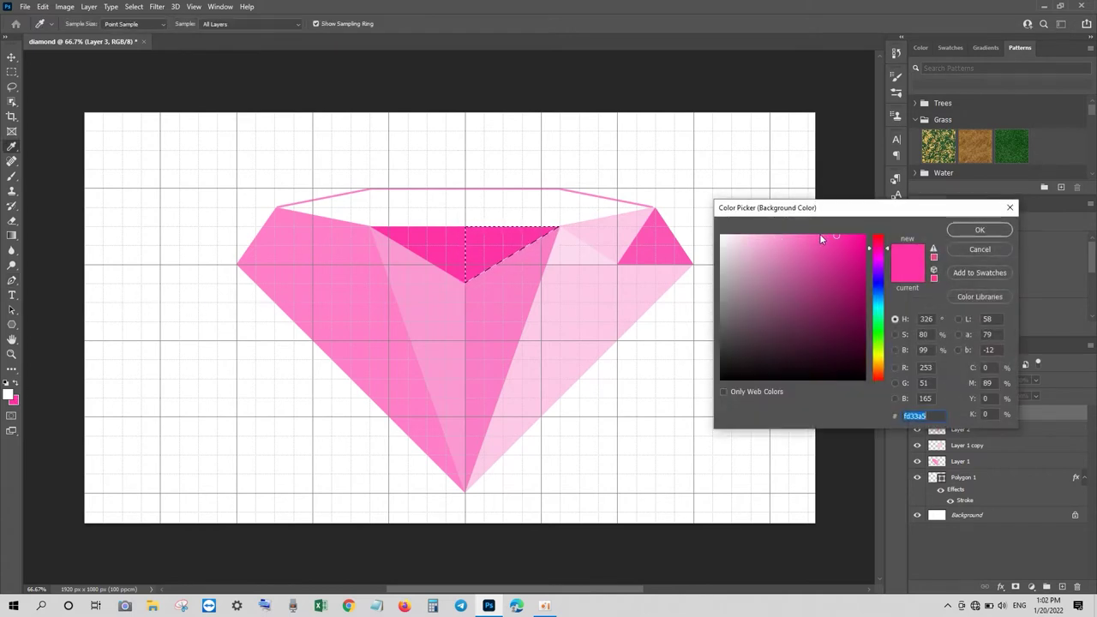
key("Return")
key("p")
key("ctrl+d")
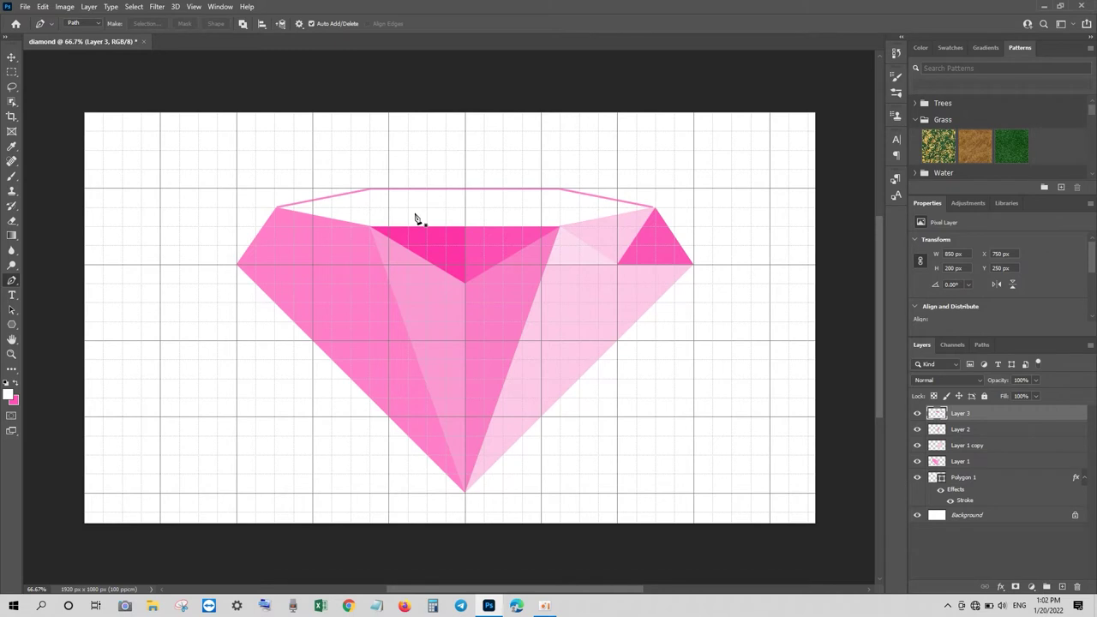
Step: Fill the facet from the centre vertex to the crown's right side with pink #fa99d0
left_click(464, 282)
left_click(616, 264)
left_click(560, 230)
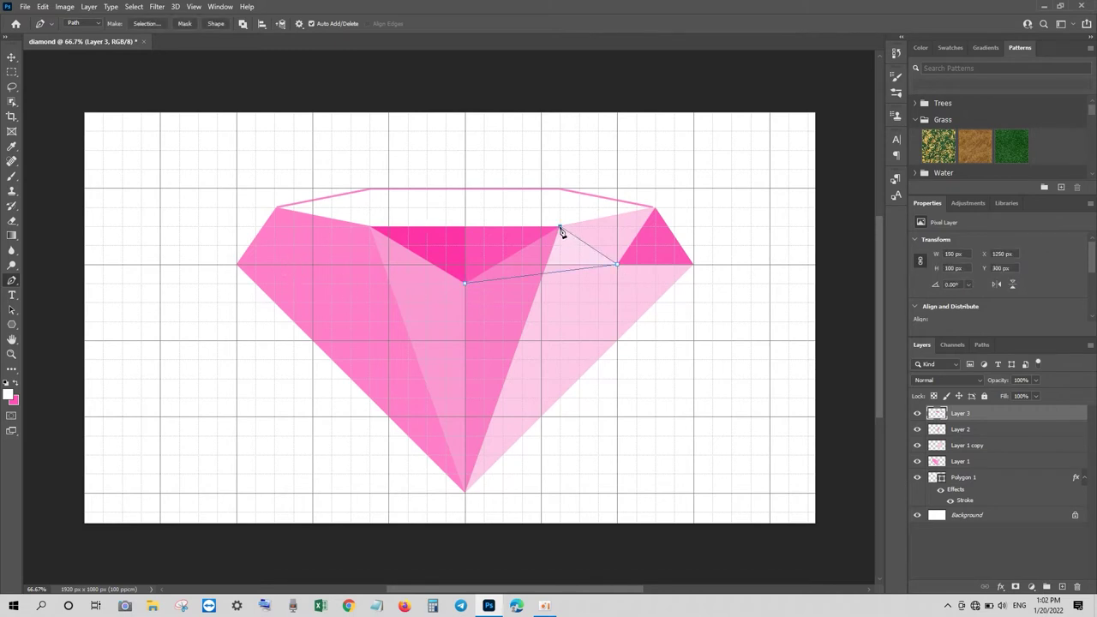
left_click(464, 282)
key("ctrl+Return")
left_click(14, 400)
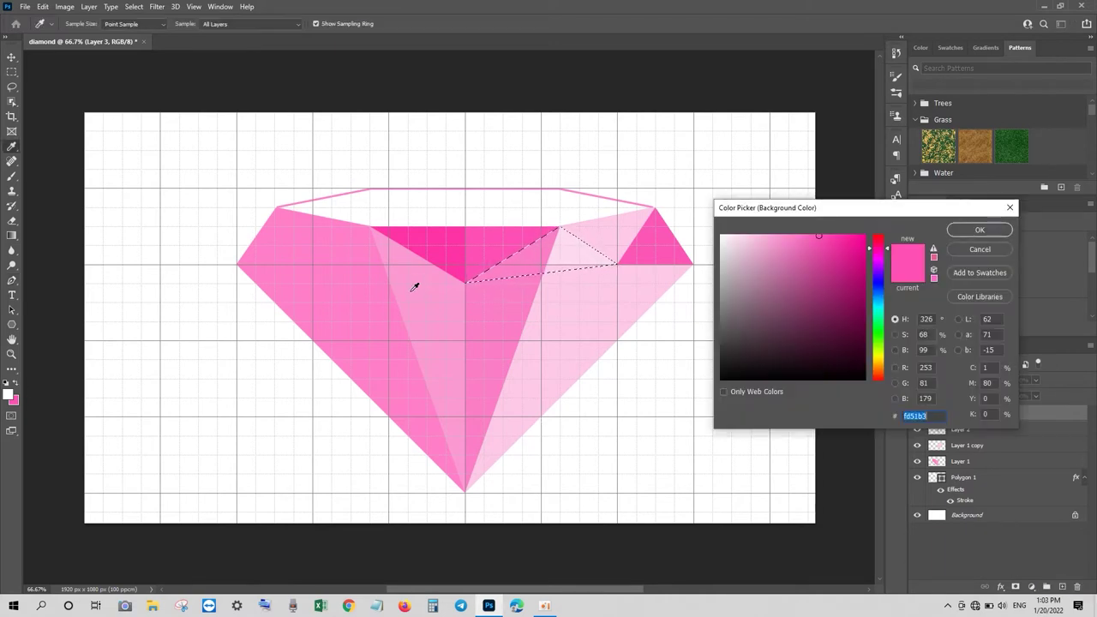
left_click(980, 229)
key("ctrl+BackSpace")
key("ctrl+d")
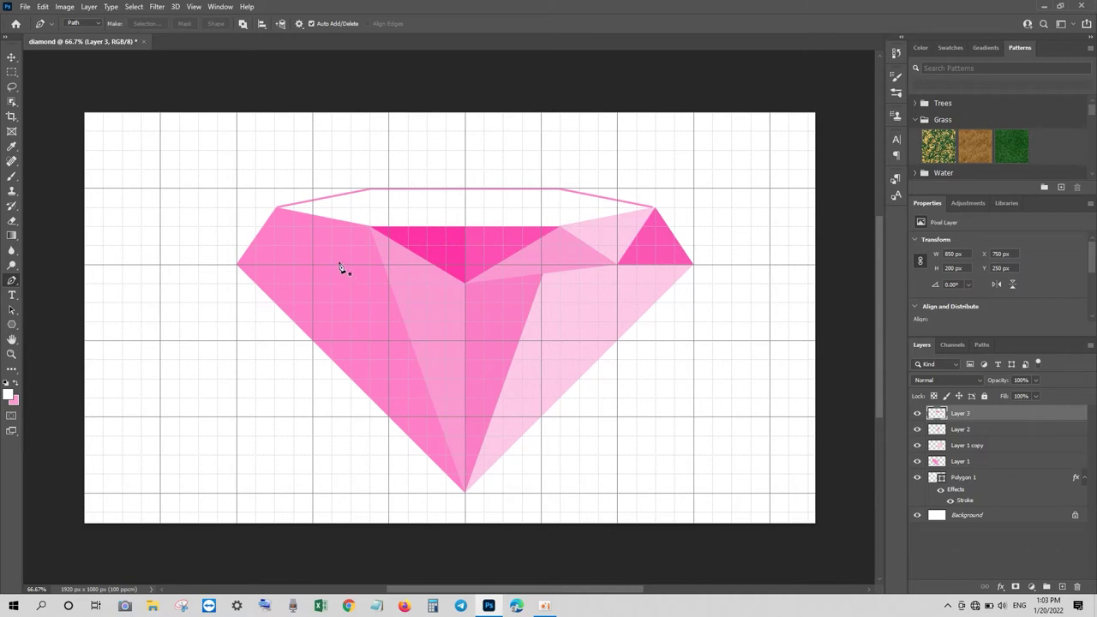
Step: Fill a triangle below the centre triangle with a light pink sampled from the diamond
left_click(465, 283)
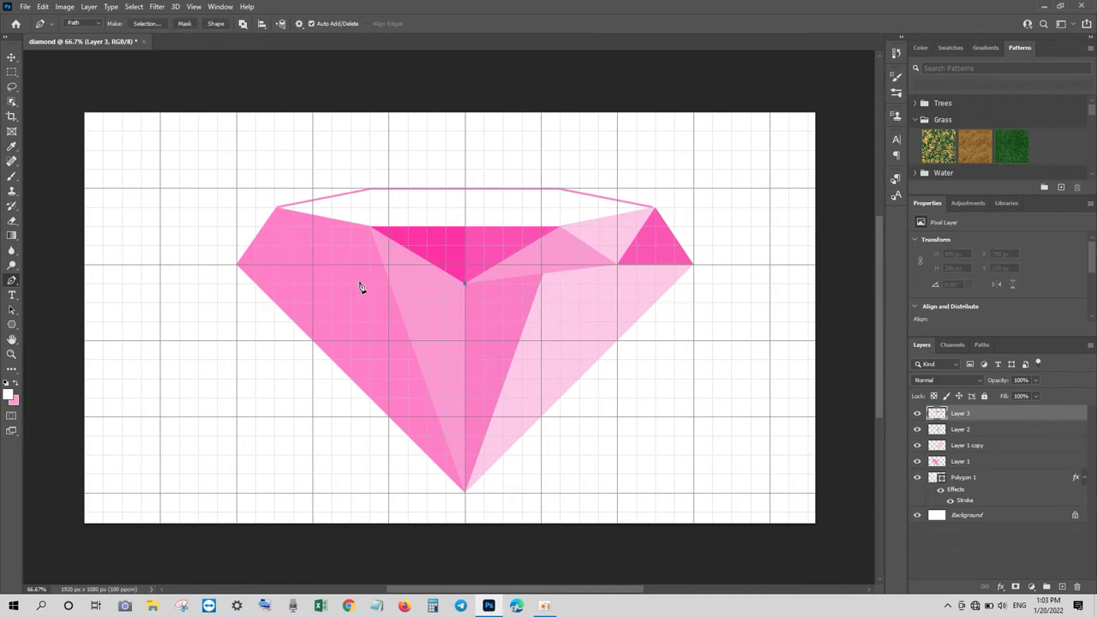
left_click(341, 284)
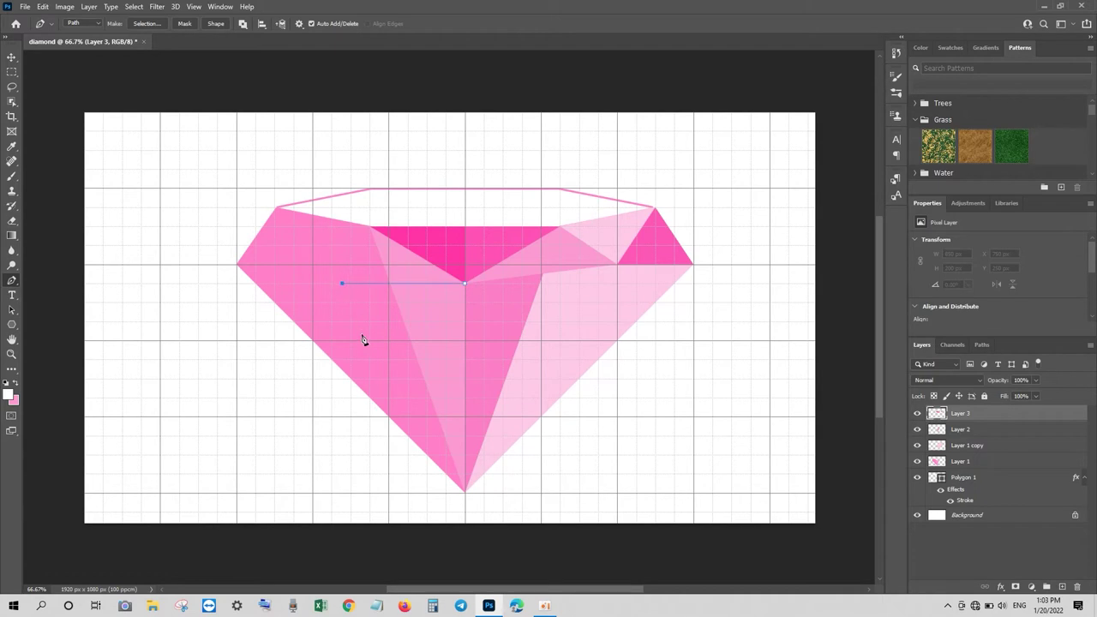
left_click(370, 227)
key("ctrl+Return")
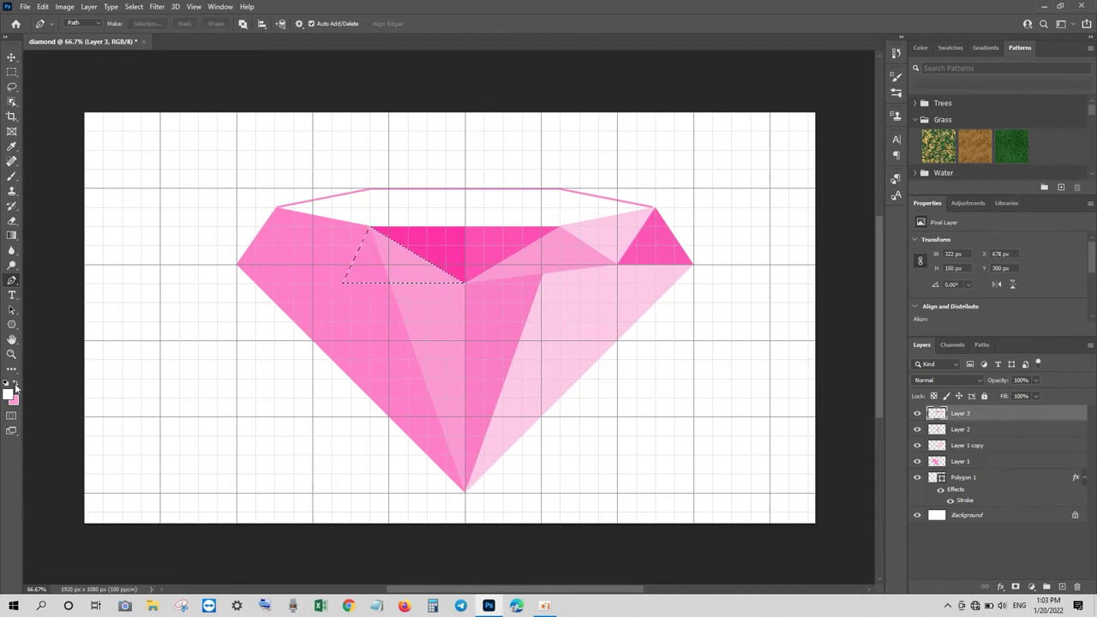
left_click(14, 397)
left_click(411, 262)
left_click(925, 222)
key("ctrl+BackSpace")
key("ctrl+d")
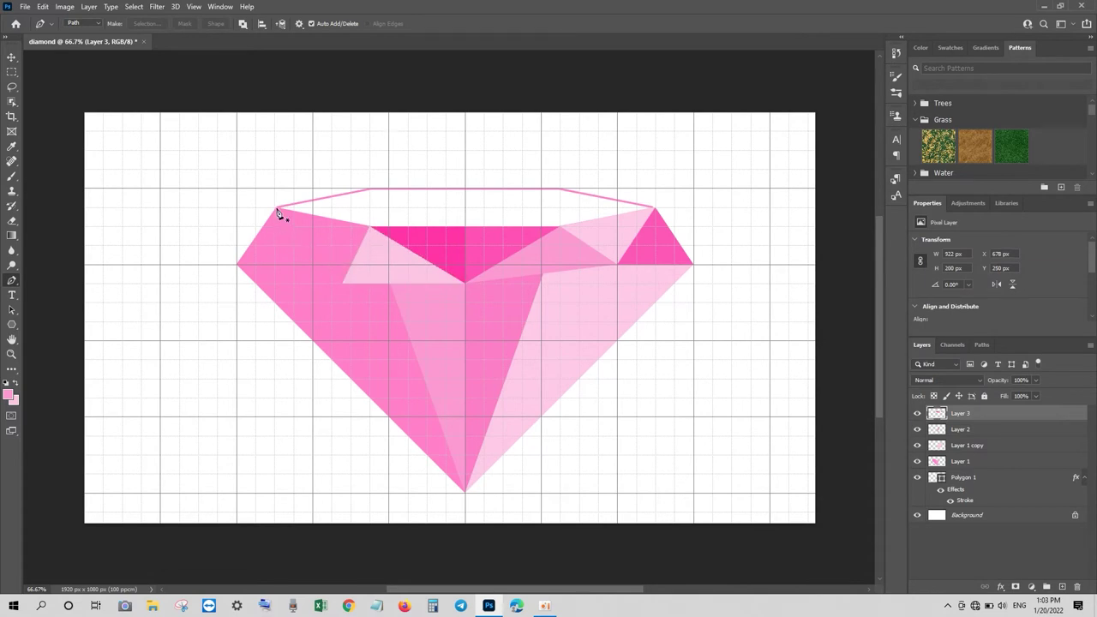
Step: Trace the top-left crown facet and fill it with a deeper pink
left_click(277, 208)
left_click(341, 281)
left_click(238, 264)
left_click(276, 208)
key("ctrl+Return")
left_click(14, 399)
left_click(455, 245)
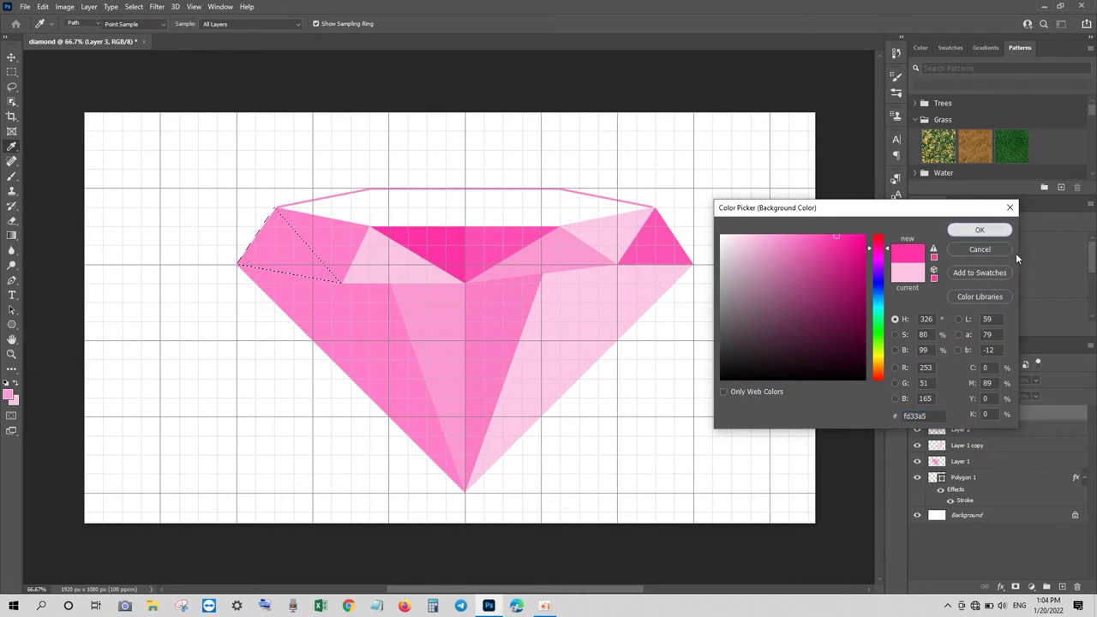
left_click(1033, 226)
key("ctrl+BackSpace")
key("ctrl+d")
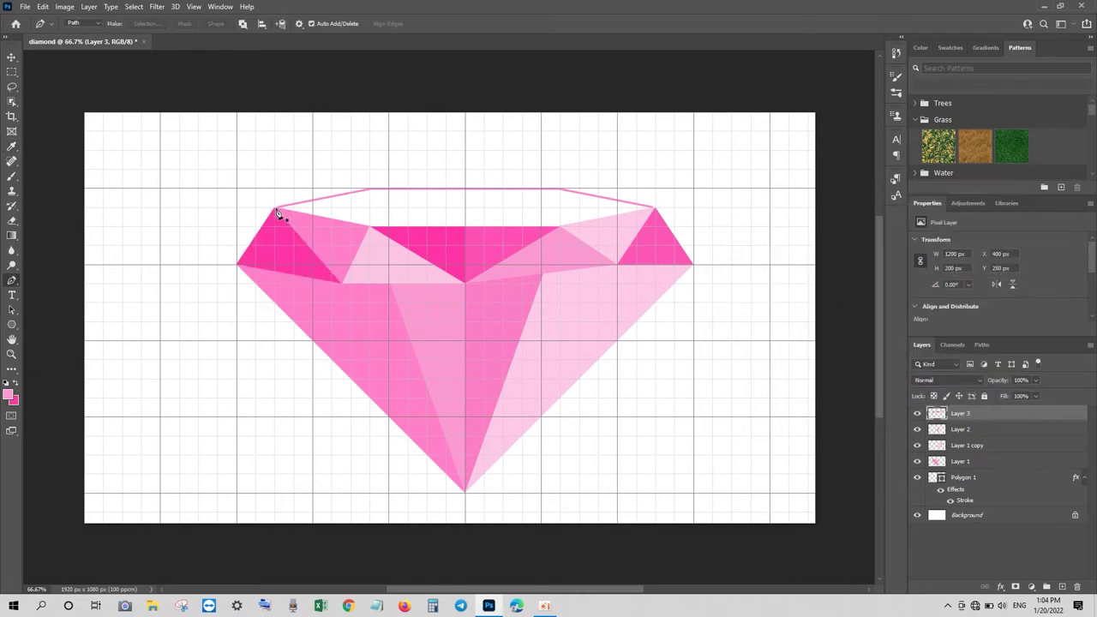
Step: Fill the facet beside the top-left corner with darker magenta, then begin the next crown facet
left_click(276, 208)
left_click(369, 227)
left_click(341, 281)
key("ctrl+Return")
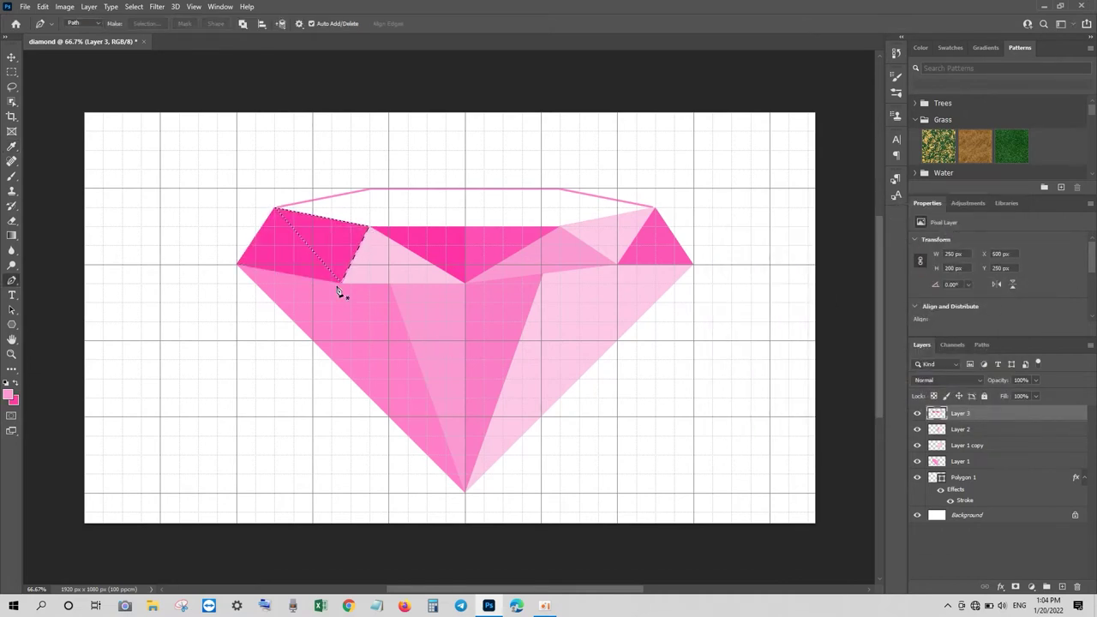
left_click(14, 399)
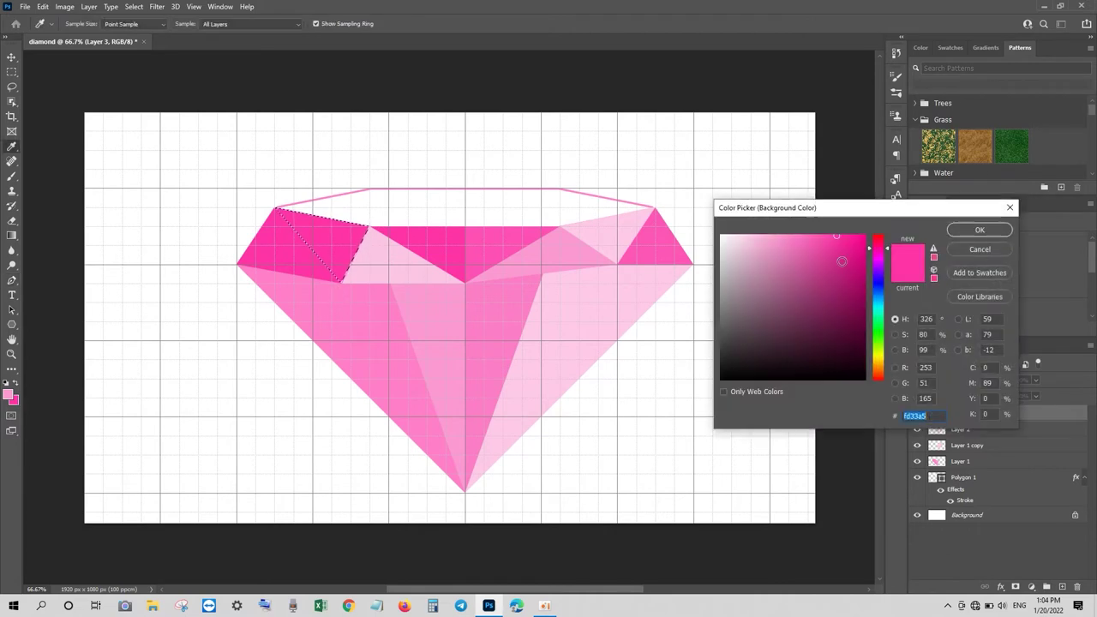
left_click(866, 246)
left_click(979, 230)
key("ctrl+BackSpace")
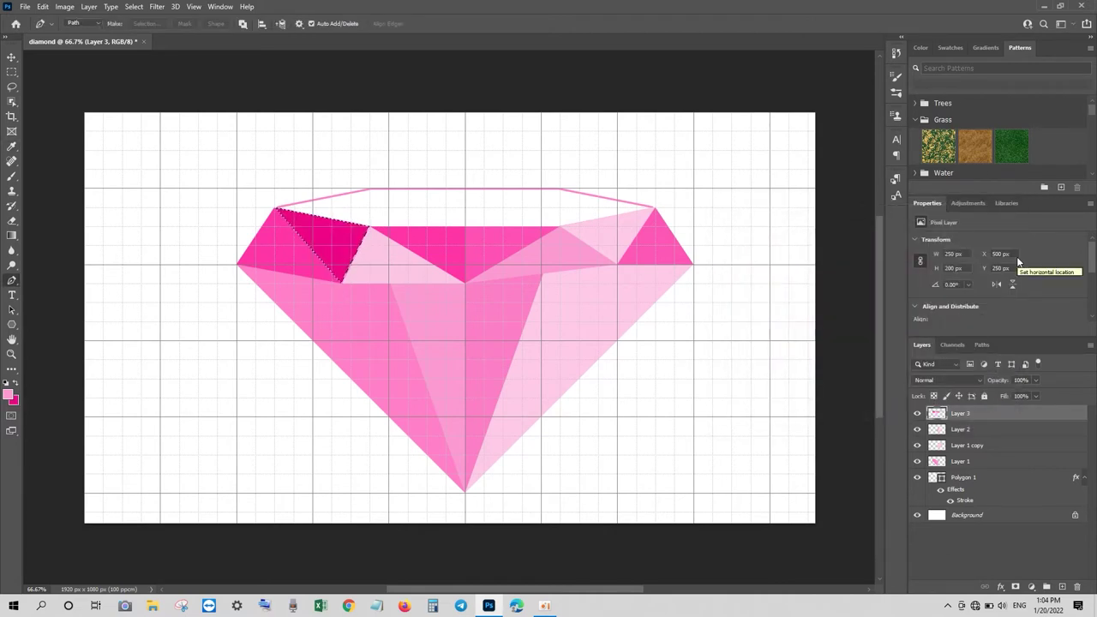
key("ctrl+d")
left_click(369, 227)
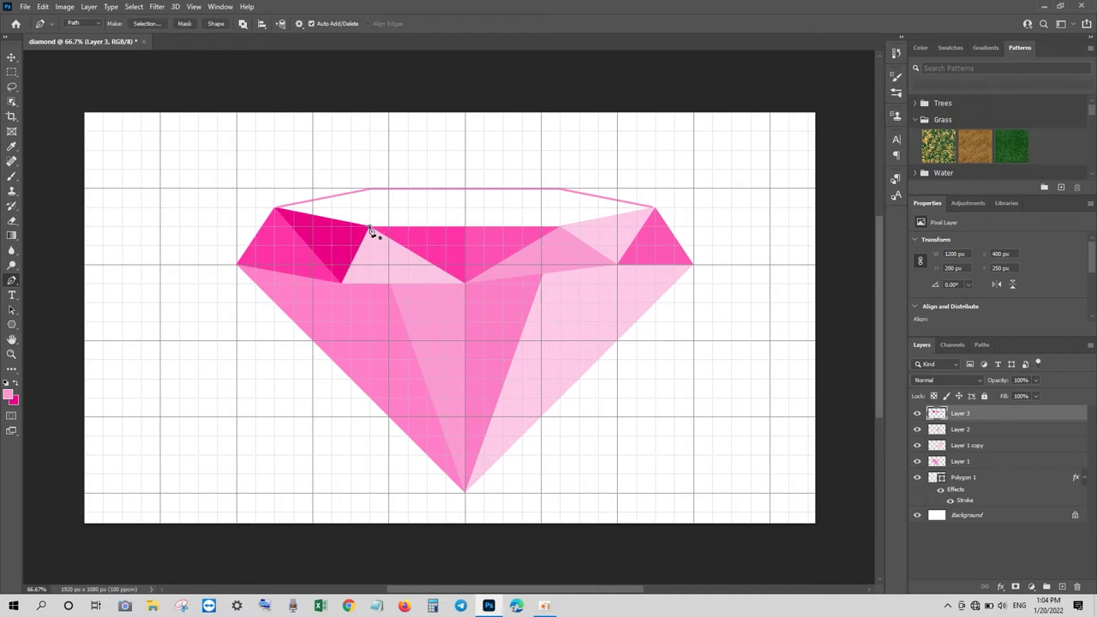
left_click(388, 283)
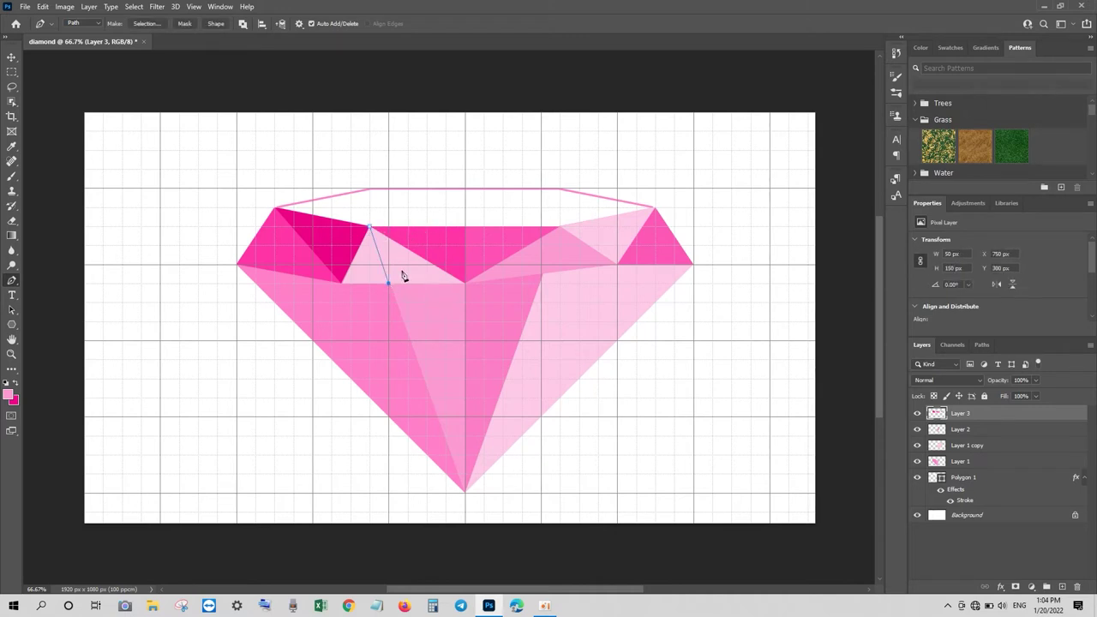
Step: Close the crown-edge facet and fill it with light pink after swapping colours
left_click(427, 232)
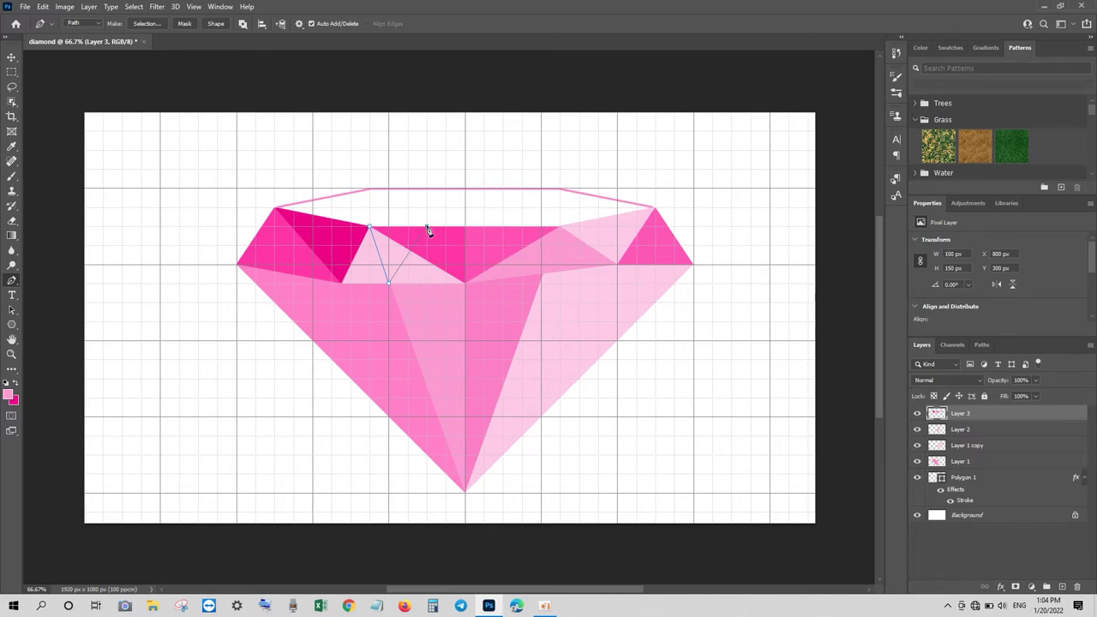
left_click(369, 228)
key("ctrl+Return")
key("x")
key("ctrl+BackSpace")
key("ctrl+d")
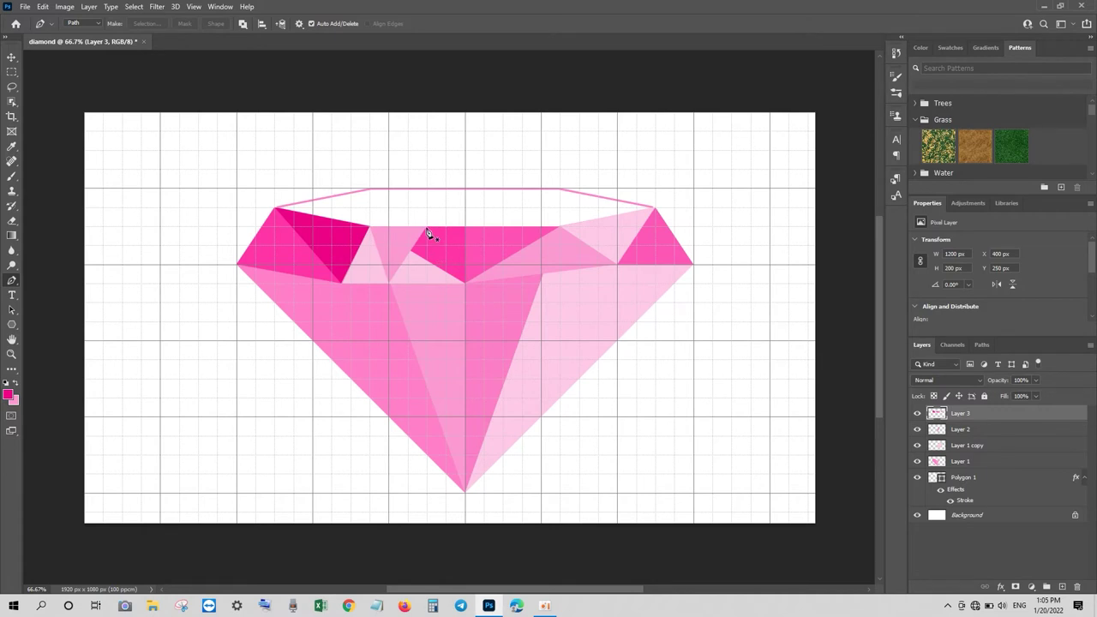
Step: Fill the triangle left of centre with a darker pink sampled from the diamond
left_click(427, 232)
left_click(464, 283)
left_click(390, 283)
key("ctrl+Return")
left_click(8, 393)
left_click(979, 249)
left_click(16, 400)
left_click(291, 240)
left_click(980, 229)
key("ctrl+BackSpace")
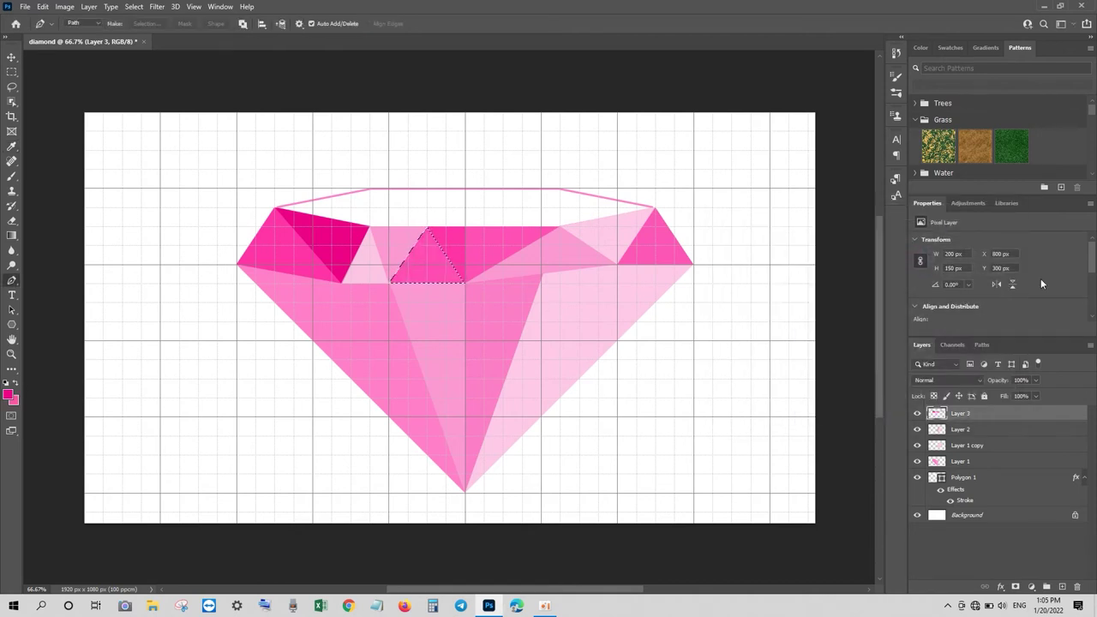
key("ctrl+d")
Step: Trace the triangle right of the centre vertex and fill it with darker pink
left_click(464, 283)
left_click(525, 231)
left_click(519, 229)
left_click(464, 283)
left_click(542, 277)
left_click(504, 230)
key("ctrl+Return")
key("alt+BackSpace")
key("ctrl+d")
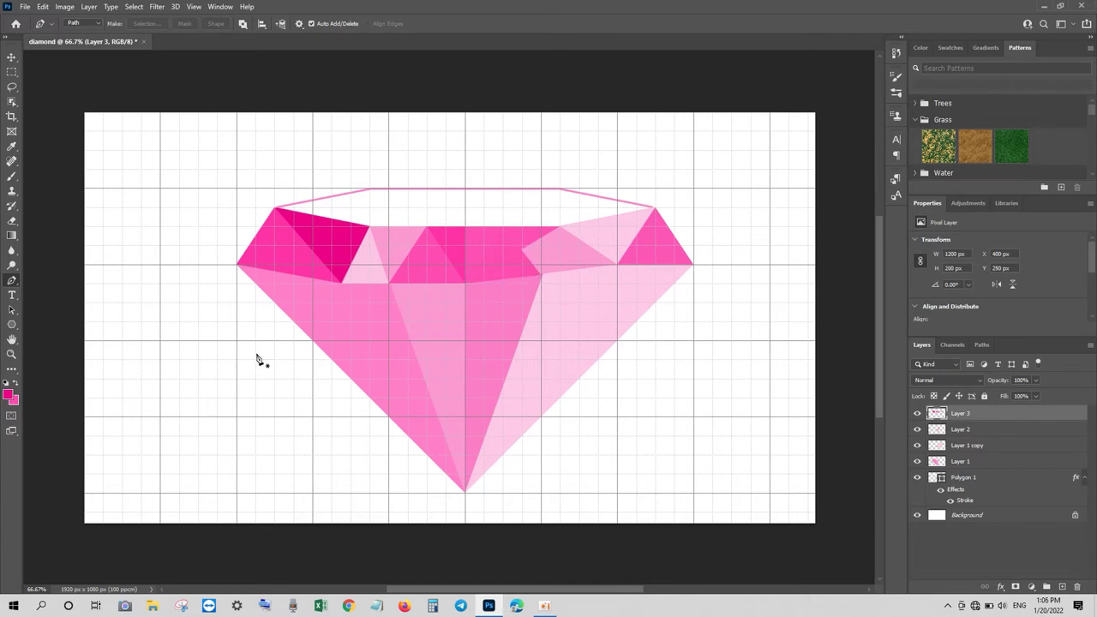
Step: Reselect the triangle right of centre and fill it white as the sparkle
key("ctrl+shift+d")
left_click(13, 398)
left_click(979, 228)
key("ctrl+BackSpace")
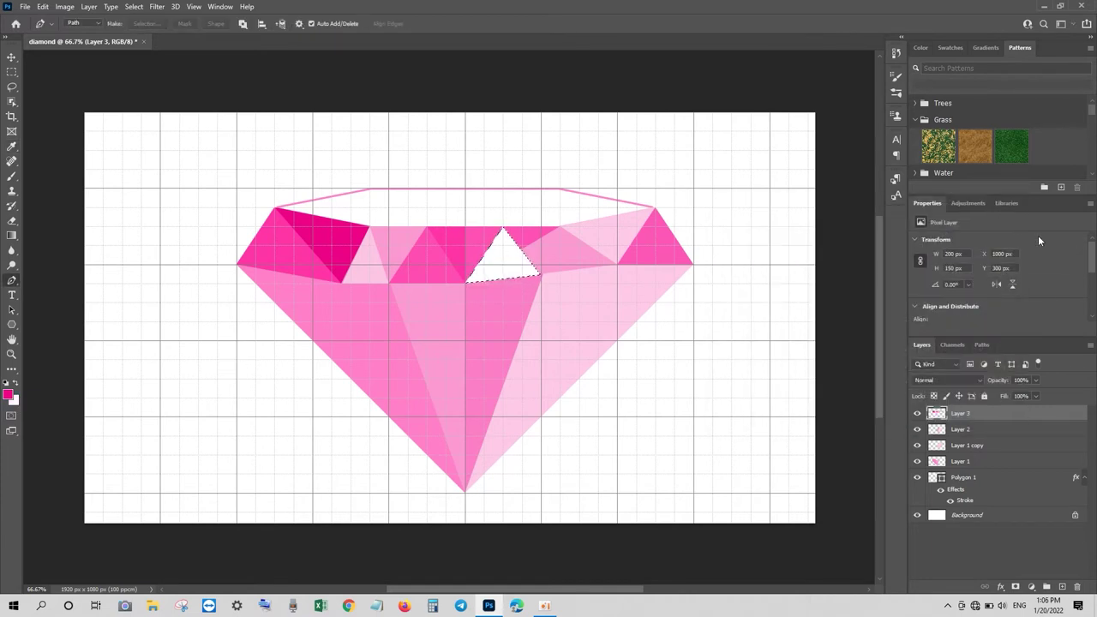
key("ctrl+d")
Step: Fill the facet right of the white triangle with hot pink #fd33a5
left_click(504, 228)
left_click(559, 228)
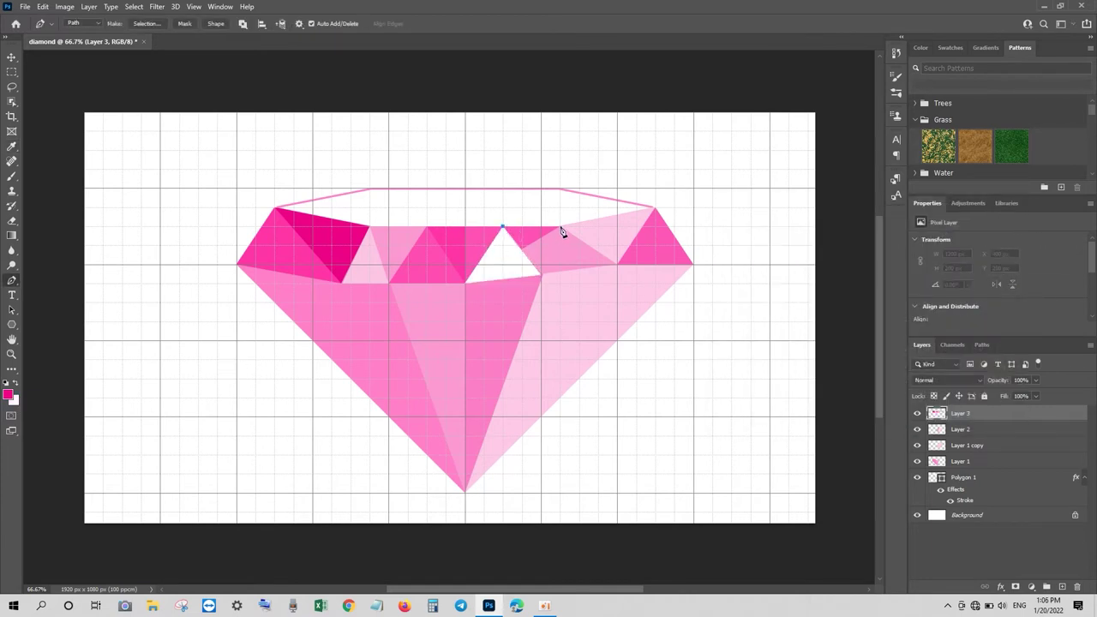
left_click(542, 274)
key("ctrl+Return")
left_click(13, 398)
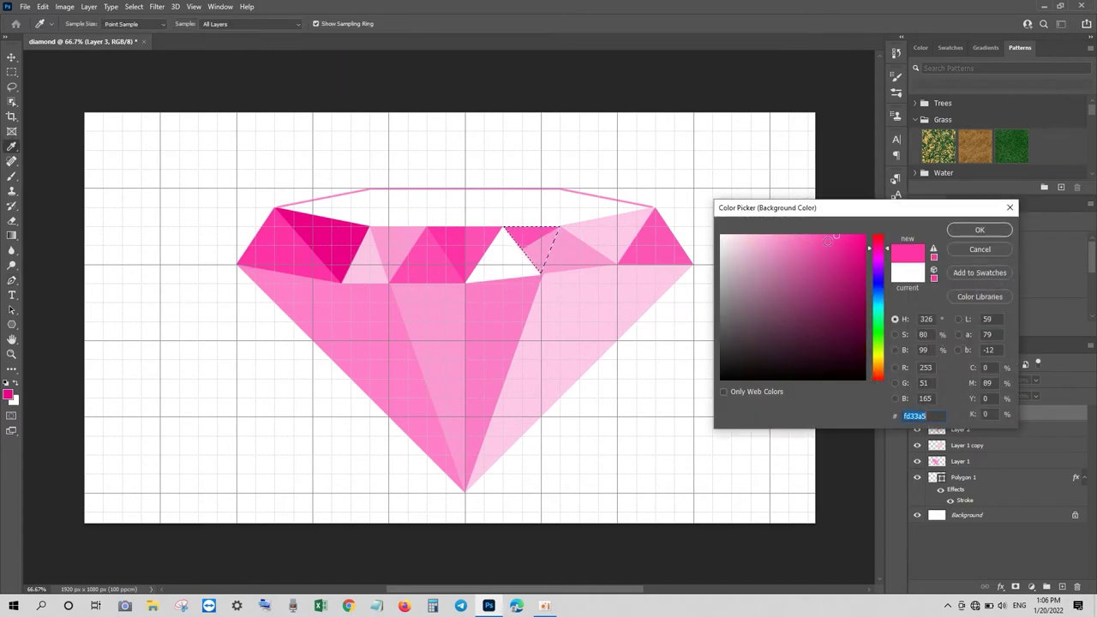
left_click(1028, 249)
key("ctrl+BackSpace")
key("ctrl+d")
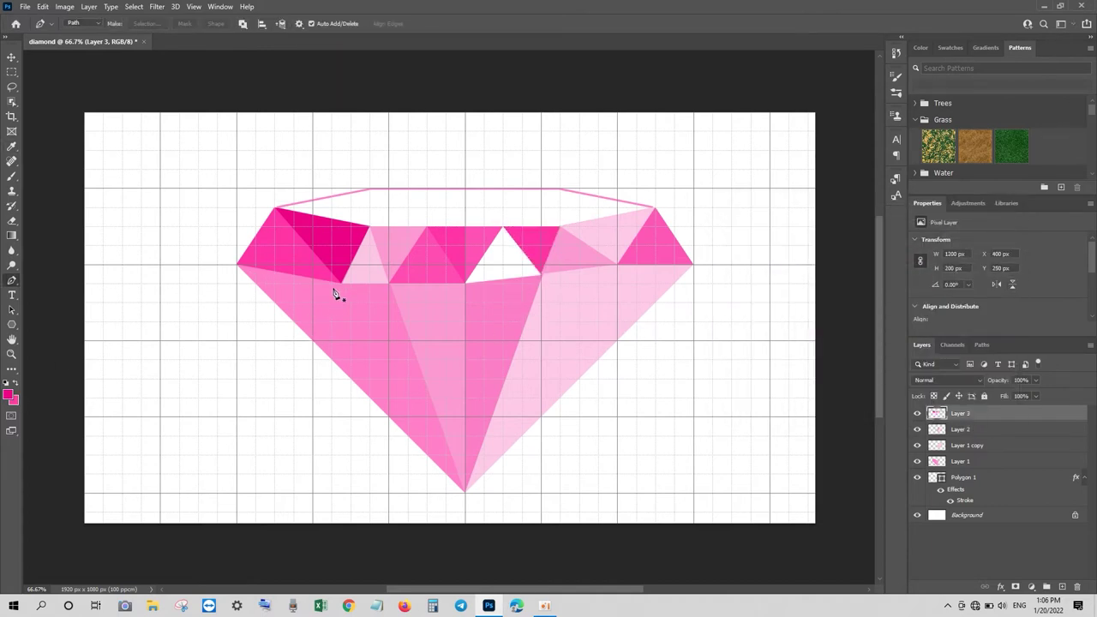
Step: Fill the lower-left pavilion triangle, from left corner to bottom tip, with darker pink
left_click(341, 283)
left_click(464, 492)
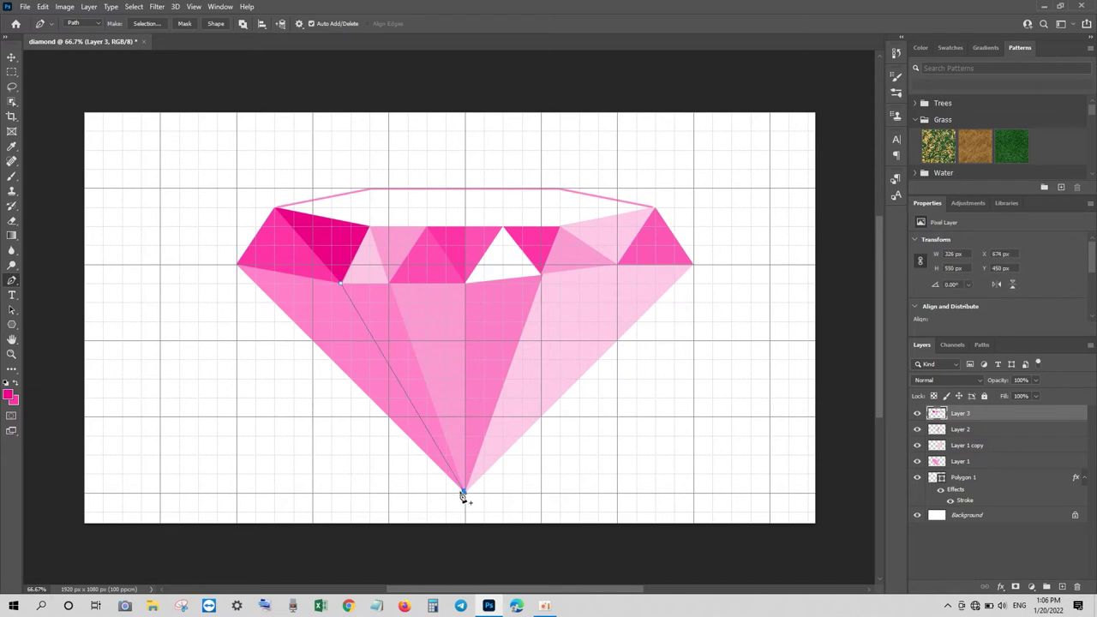
left_click(238, 265)
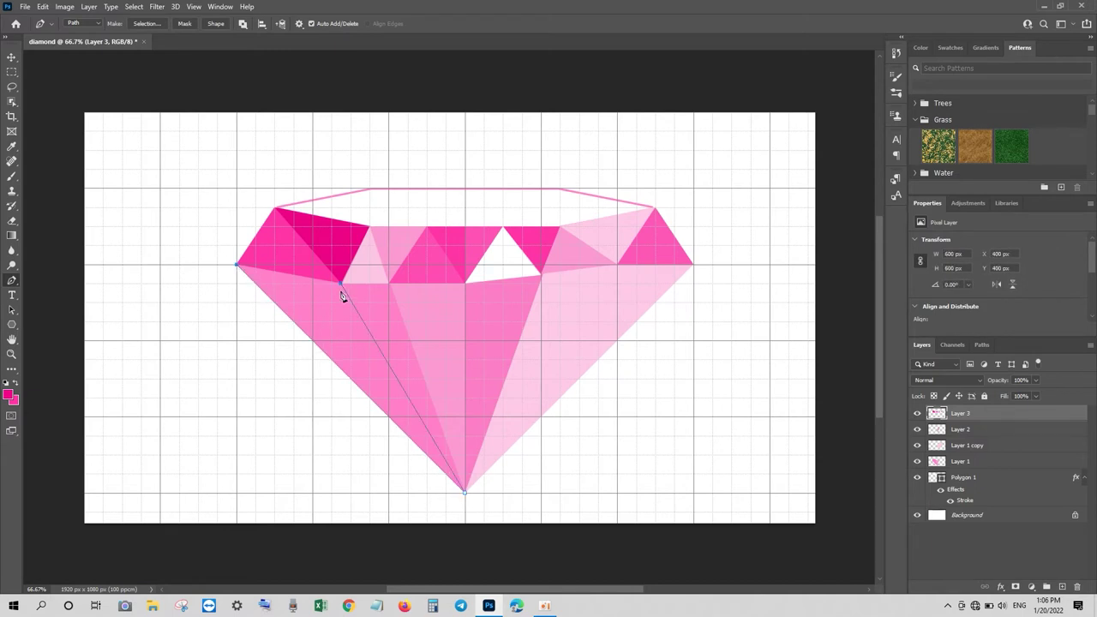
key("ctrl+Return")
key("ctrl+BackSpace")
key("ctrl+d")
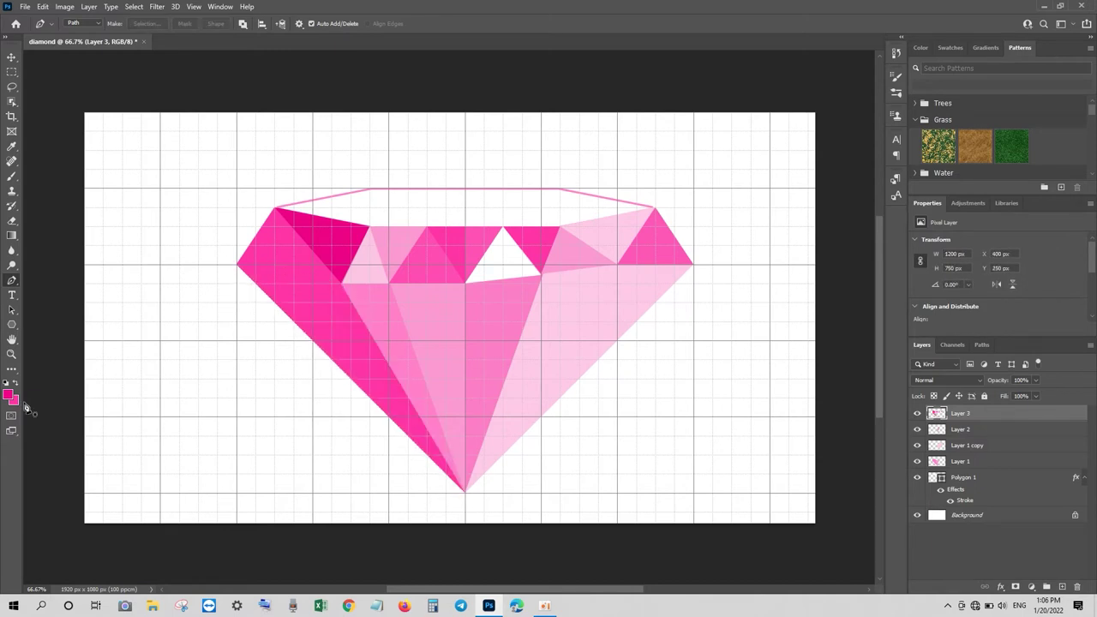
Step: Shade the left pavilion facet on new Layer 4 with a light-pink-to-#fd33a5 gradient
key("ctrl+shift+d")
key("g")
left_click(90, 23)
left_click(709, 432)
left_click(466, 411)
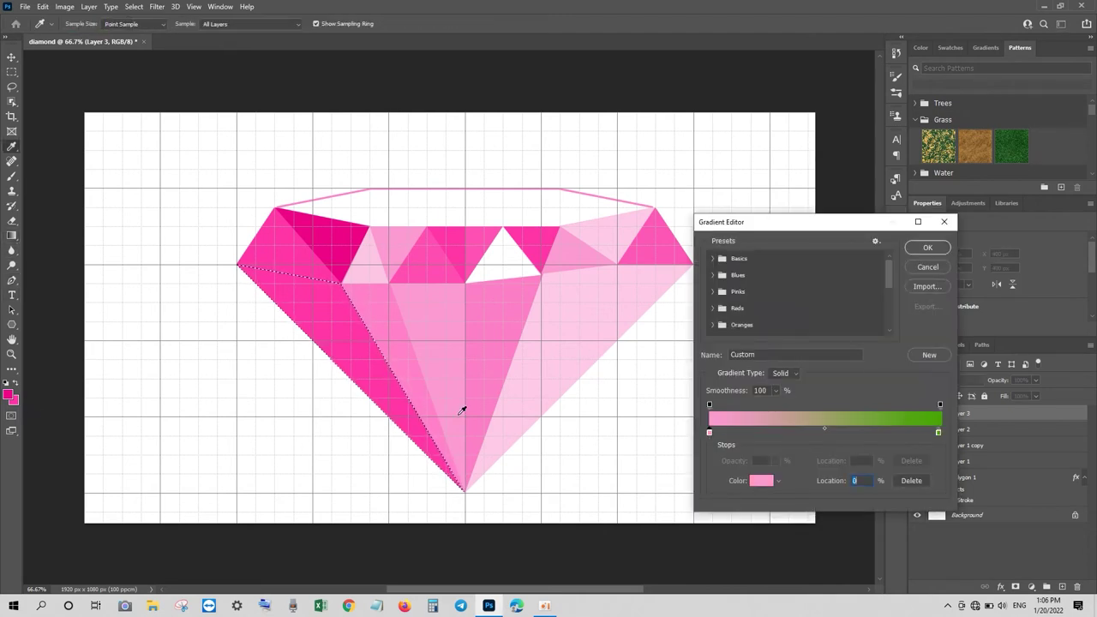
double_click(938, 431)
left_click(293, 249)
key("Return")
left_click(928, 253)
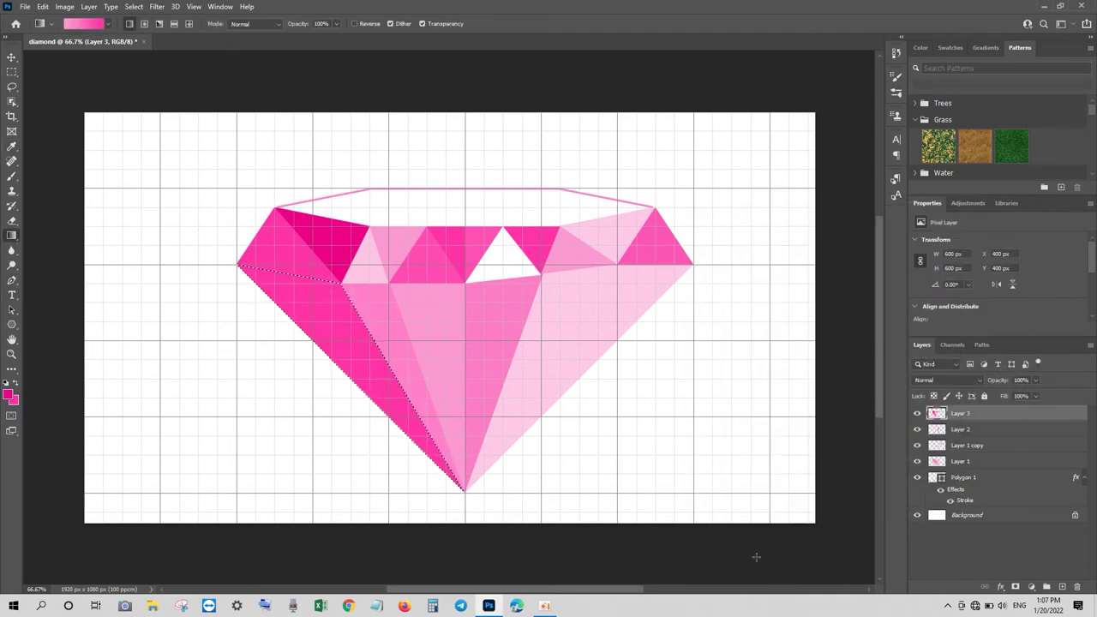
key("ctrl+shift+alt+n")
mouse_move(454, 476)
left_mouse_down()
mouse_move(291, 279)
mouse_move(363, 380)
left_mouse_up()
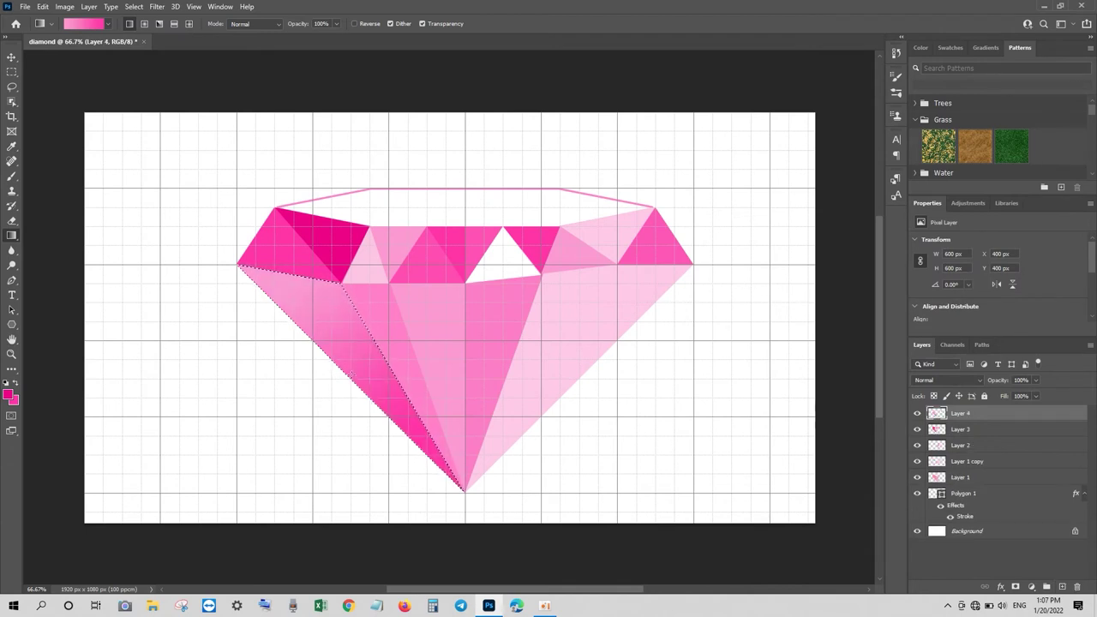
key("ctrl+d")
Step: Back on Layer 3, fill the right crown triangle with light pink
scroll(526, 395, "up", 1)
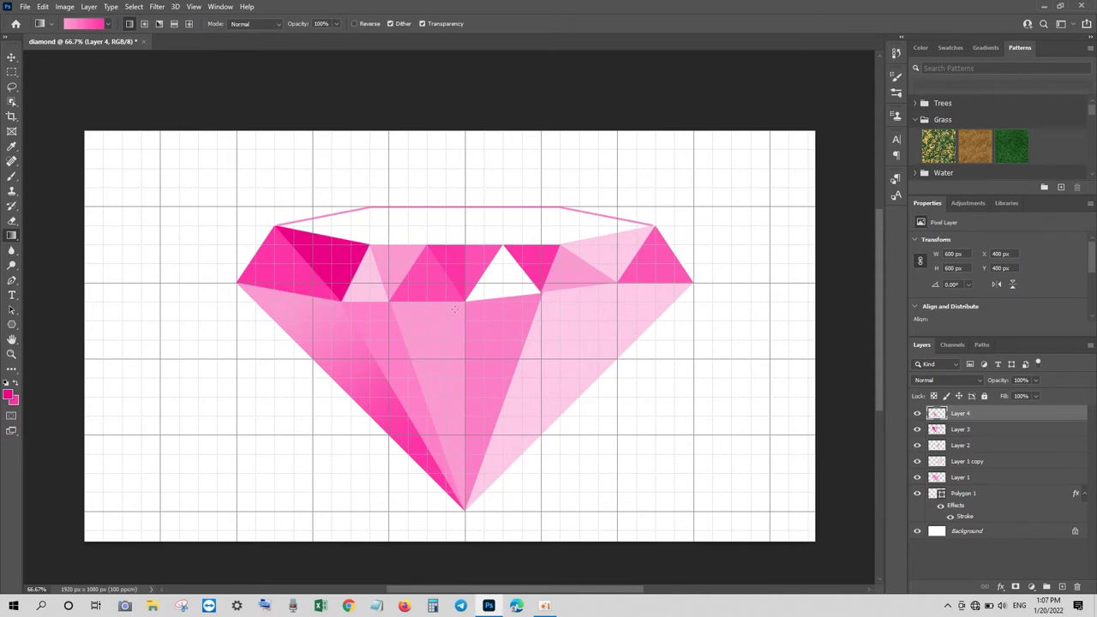
left_click(15, 57)
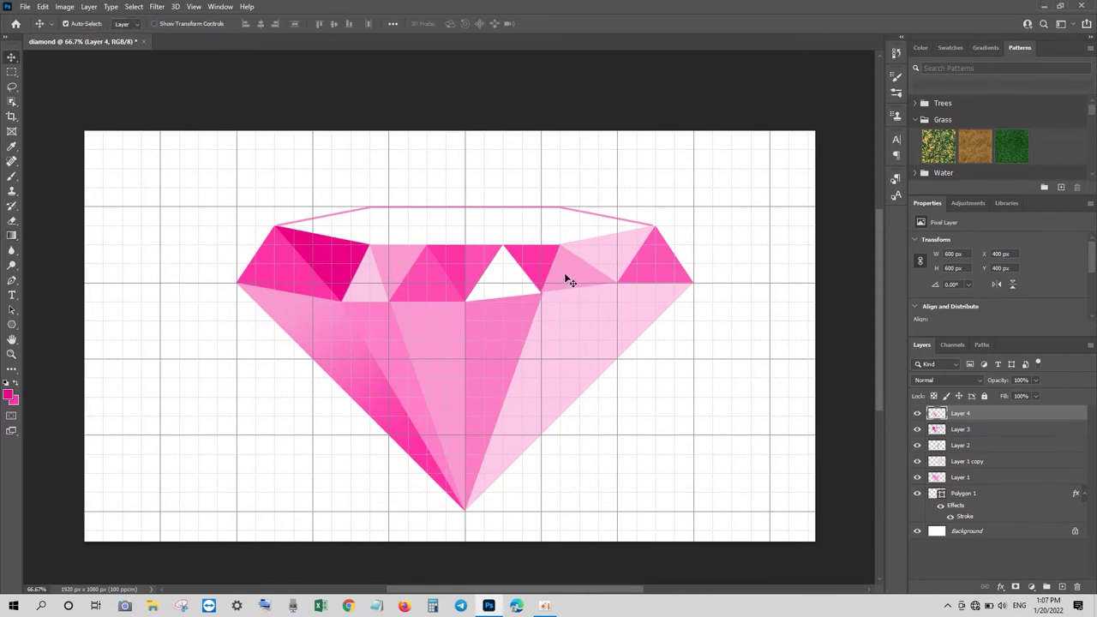
left_click(565, 276)
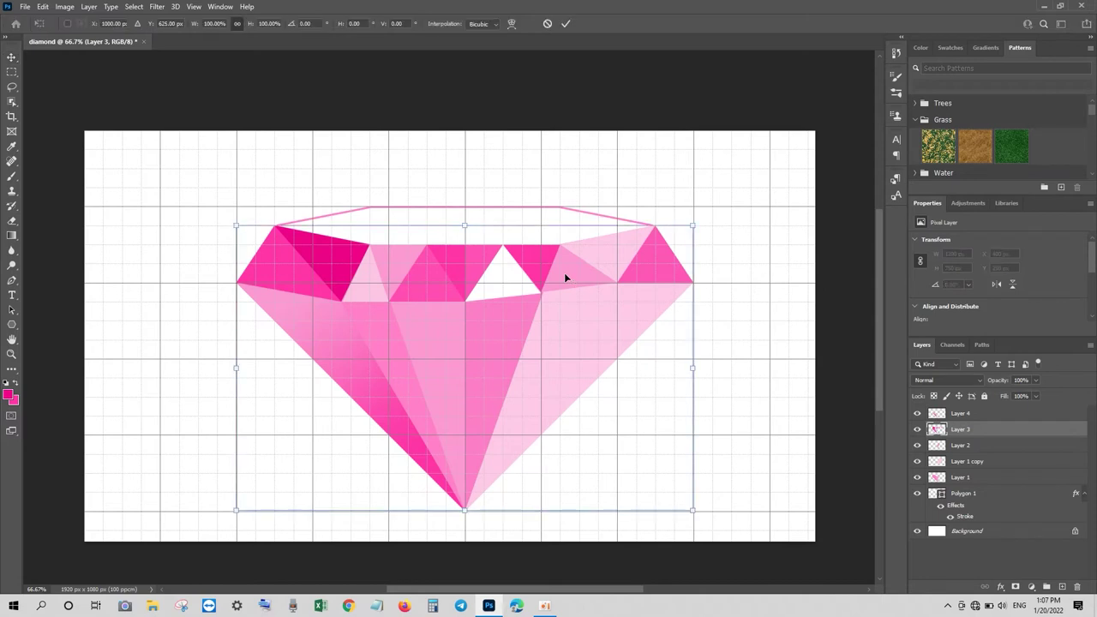
key("p")
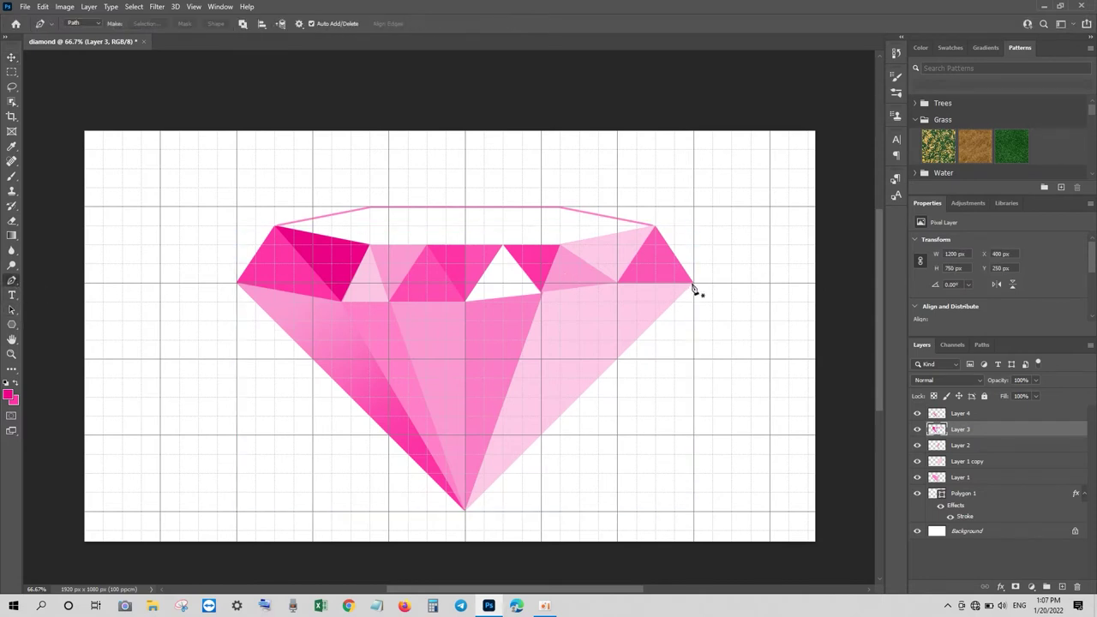
left_click(693, 283)
left_click(597, 304)
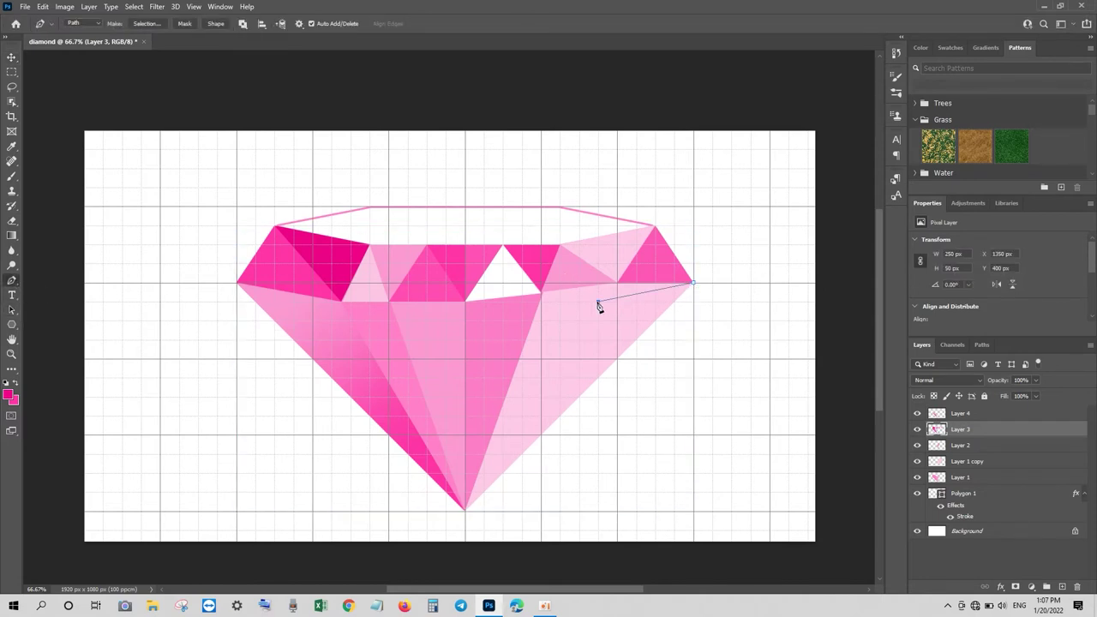
left_click(656, 228)
left_click(693, 284)
key("ctrl+Return")
left_click(14, 400)
left_click(979, 229)
key("ctrl+BackSpace")
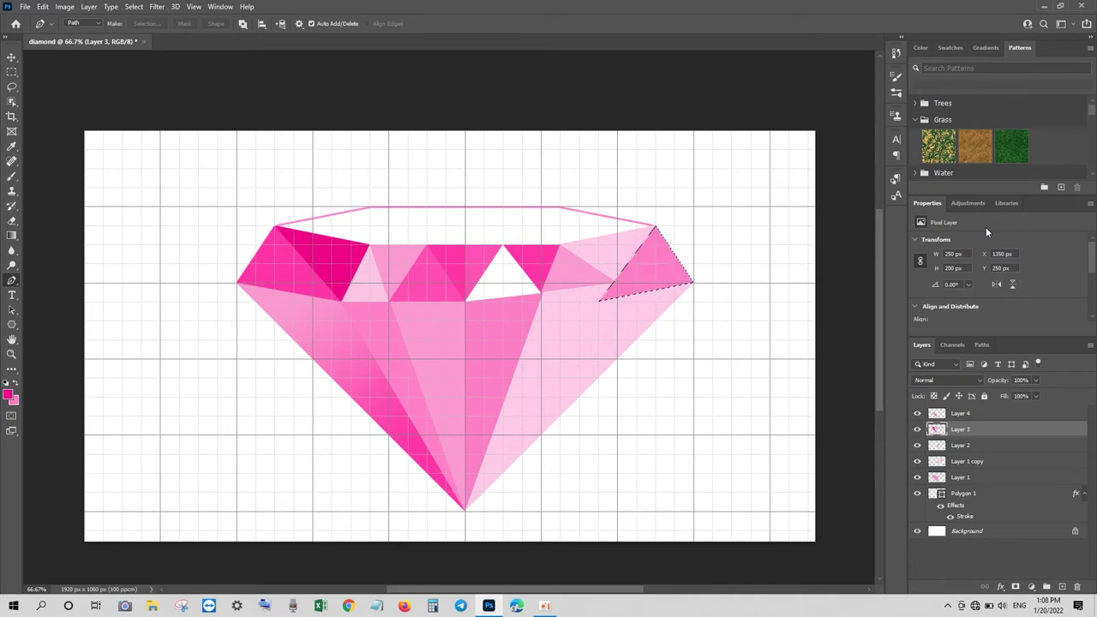
key("ctrl+d")
Step: Trace the right pavilion facet down to the bottom tip and fill it with a pink gradient on Layer 5
key("p")
left_click(597, 302)
left_click(465, 507)
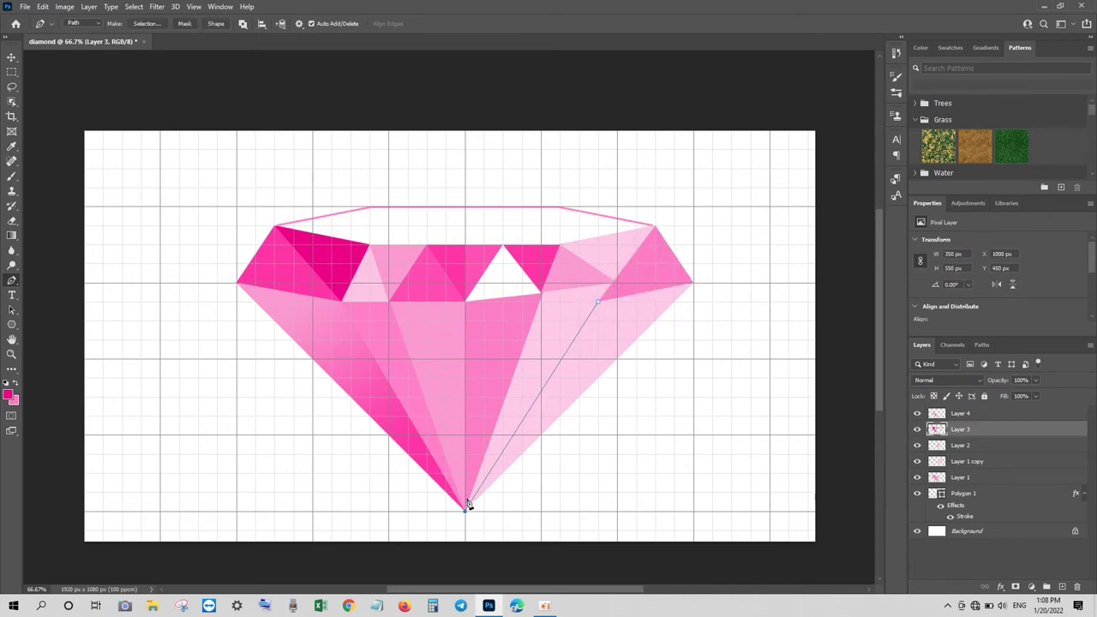
left_click(693, 284)
key("ctrl+Return")
key("g")
key("ctrl+shift+alt+n")
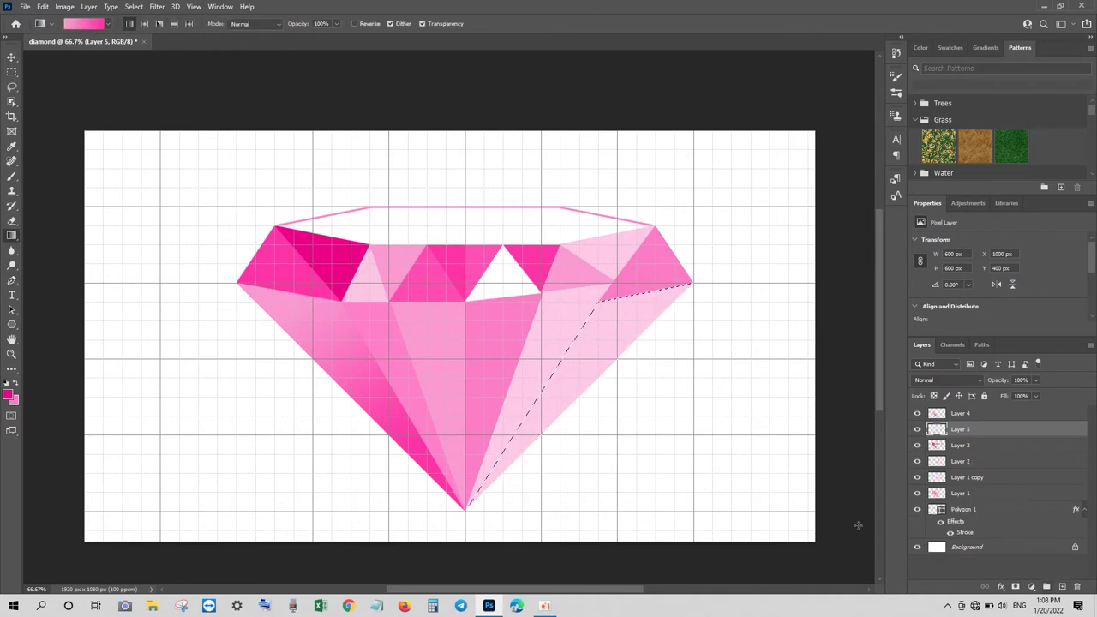
left_click_drag(526, 455, 507, 367)
key("ctrl+d")
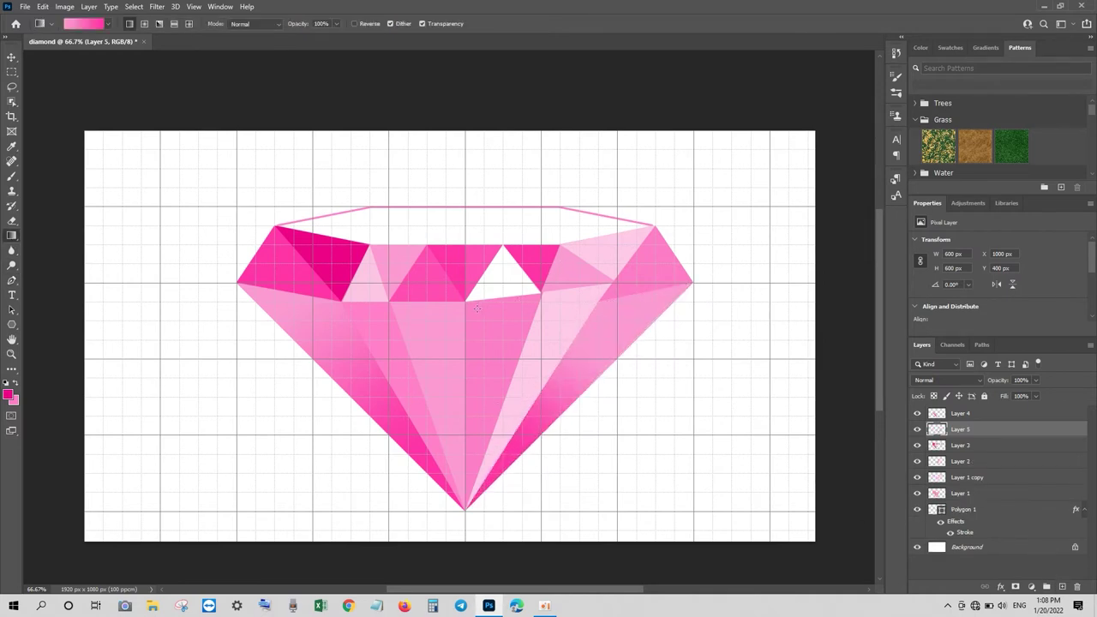
Step: Outline a large crown triangle with the Pen and fill it with the pink foreground colour
key("p")
left_click(559, 246)
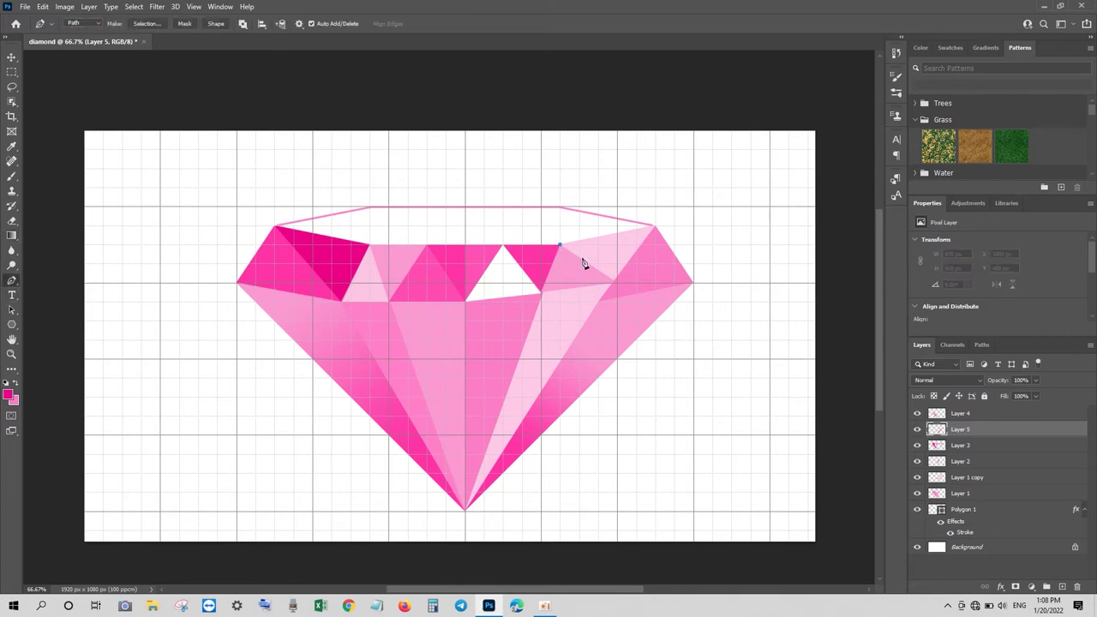
left_click(597, 301)
left_click(463, 301)
left_click(559, 247)
key("ctrl+Return")
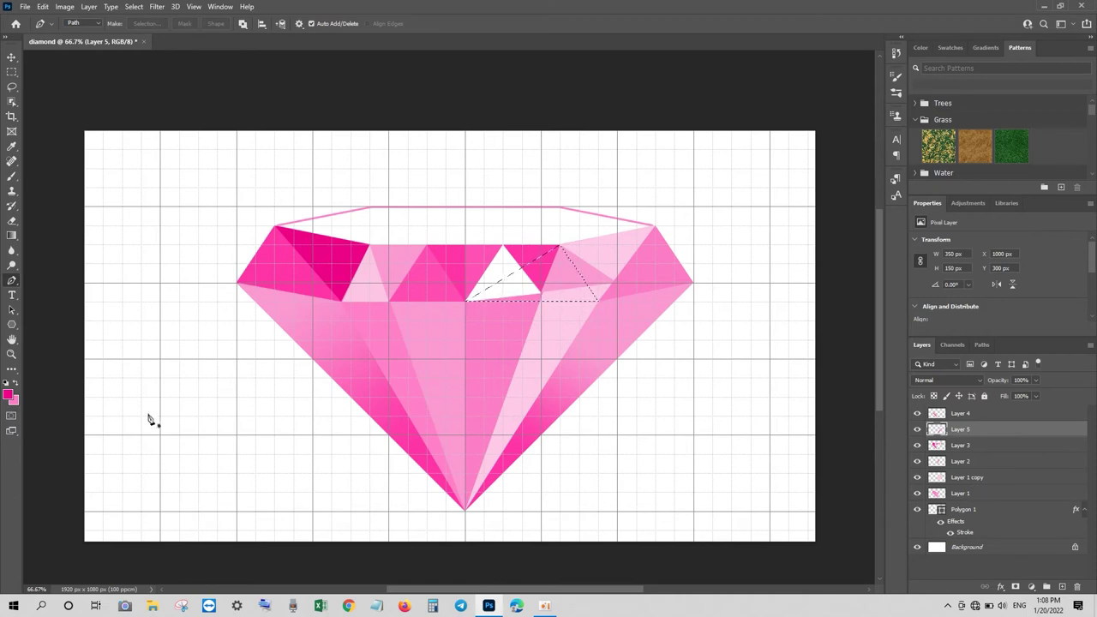
key("alt+BackSpace")
key("ctrl+d")
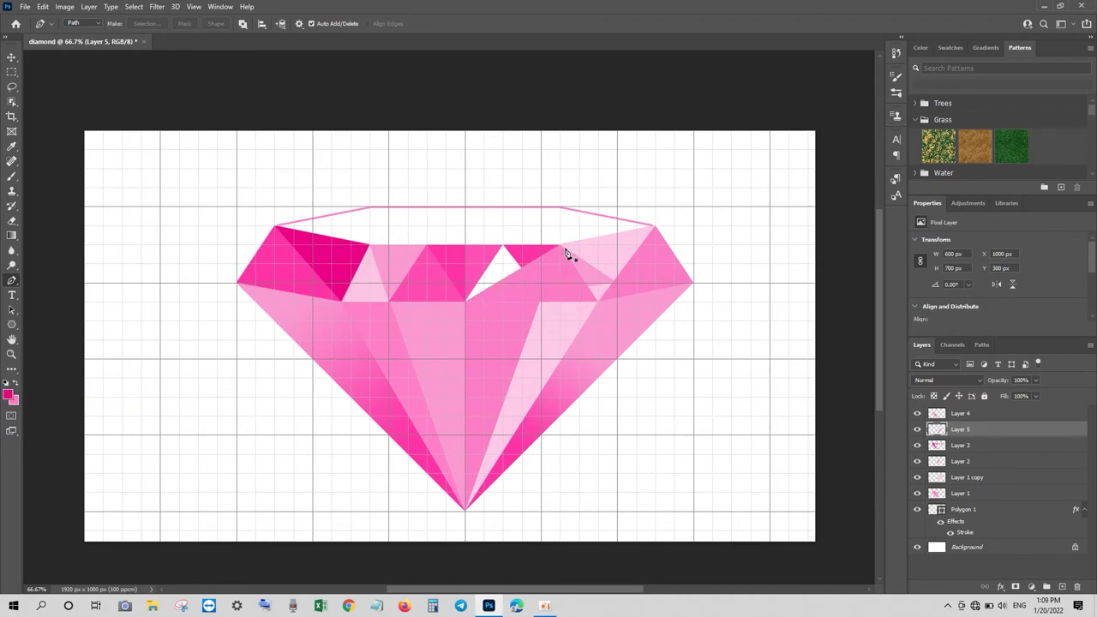
Step: Fill a small crown triangle beside the white facet with dark pink
left_click(558, 247)
left_click(542, 300)
left_click(504, 246)
left_click(559, 247)
key("ctrl+Return")
left_click(15, 401)
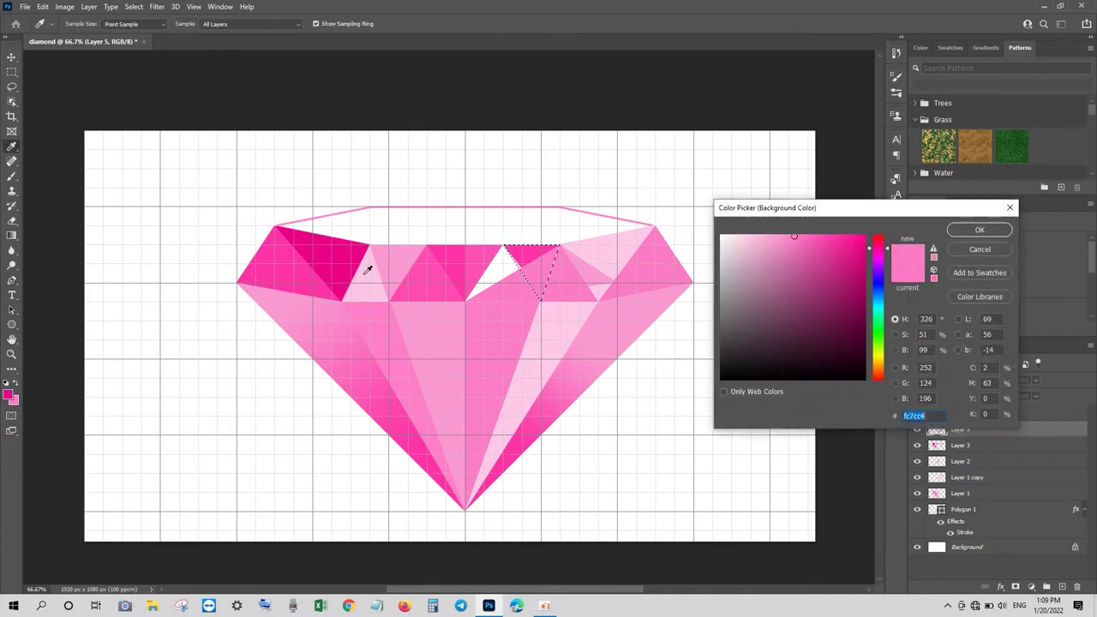
left_click(979, 230)
key("ctrl+BackSpace")
key("ctrl+d")
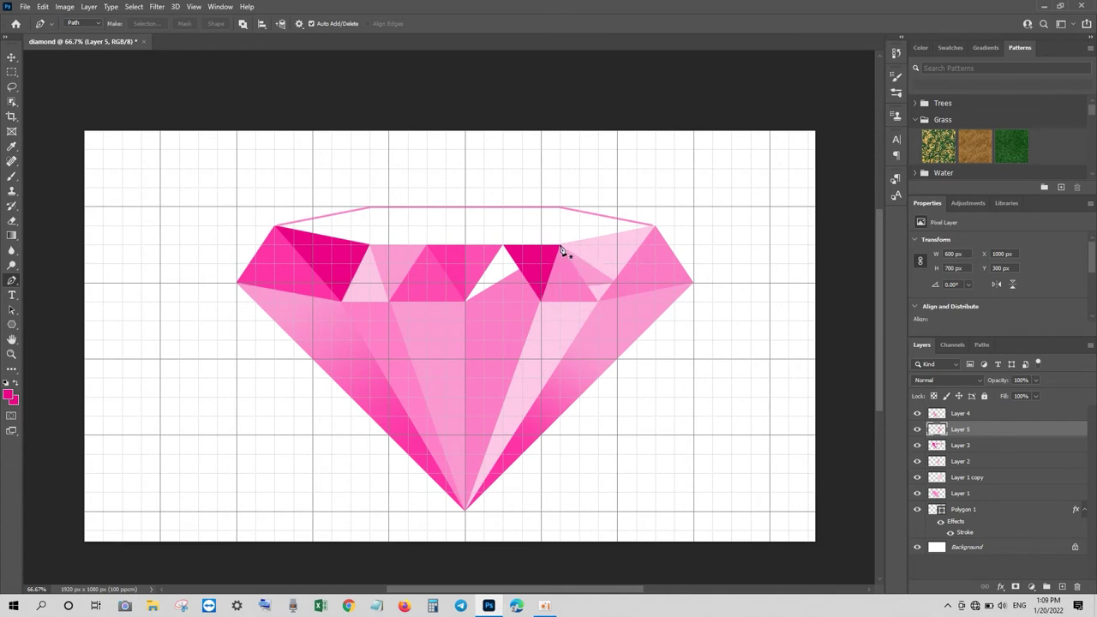
Step: Fill the triangle right of the dark facet with white
left_click(559, 246)
left_click(598, 301)
left_click(542, 301)
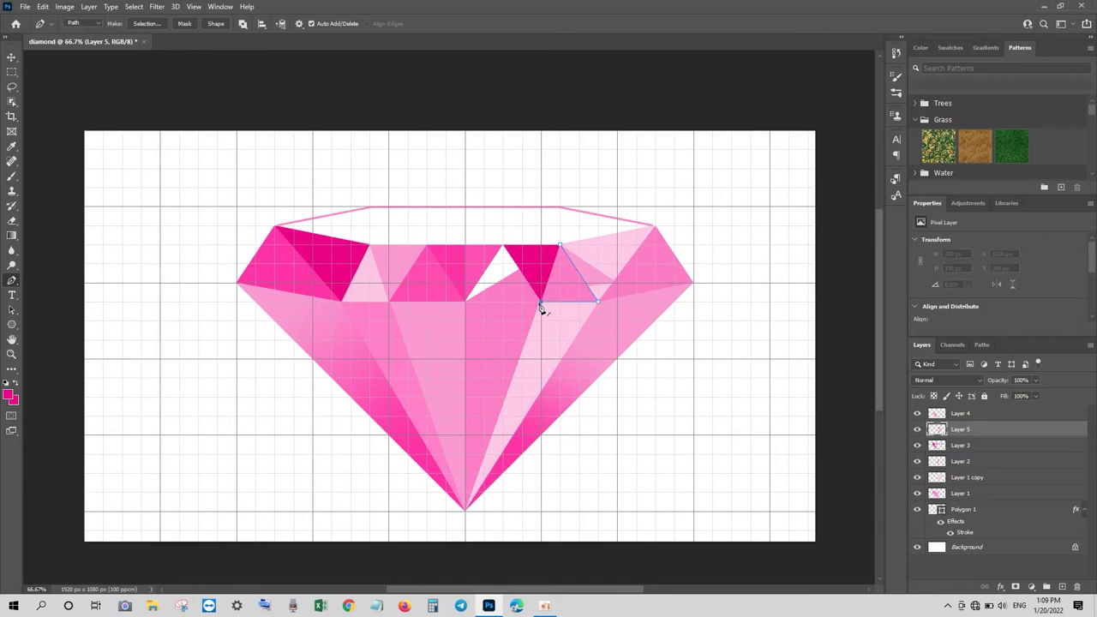
left_click(559, 246)
key("ctrl+Return")
left_click(14, 400)
left_click(979, 229)
key("Delete")
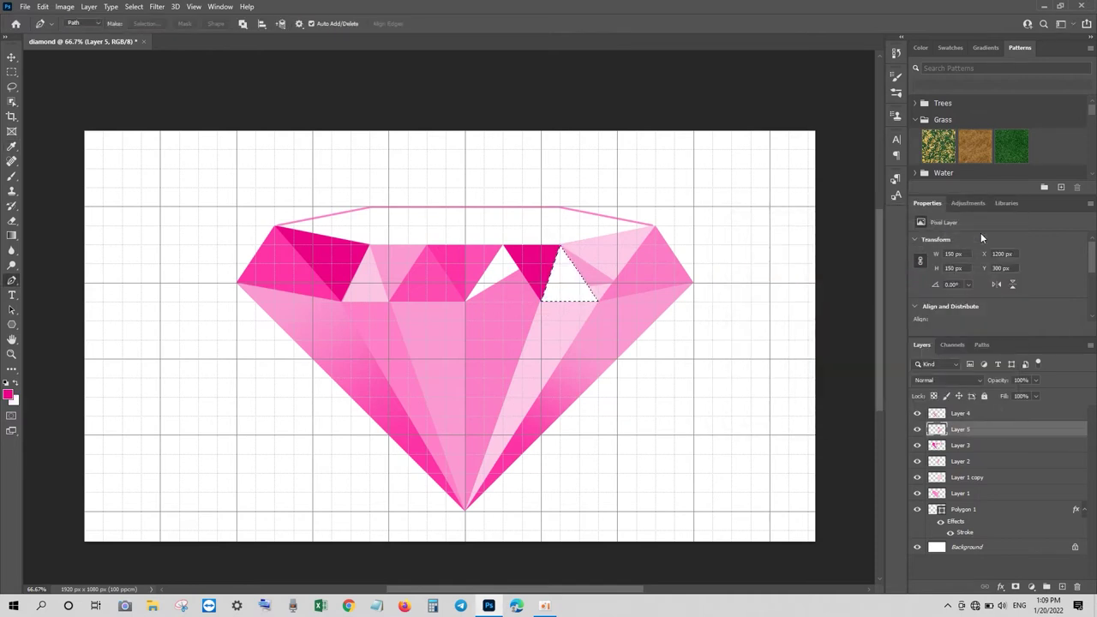
Step: Outline the centre crown triangle and fill it with pink
left_click(464, 300)
left_click(504, 246)
left_click(542, 302)
key("ctrl+Return")
left_click(14, 399)
left_click(306, 269)
left_click(961, 225)
key("ctrl+Delete")
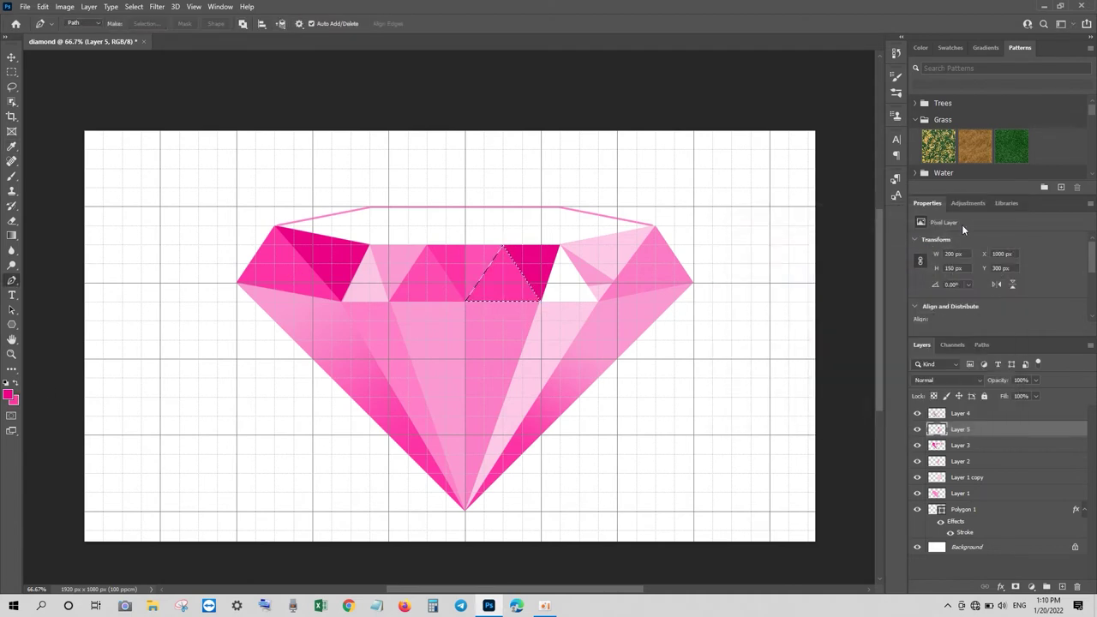
key("ctrl+d")
Step: Reselect the centre crown facet and refill it with a lighter pink
key("ctrl+shift+d")
left_click(13, 399)
left_click(979, 229)
key("ctrl+Delete")
key("ctrl+d")
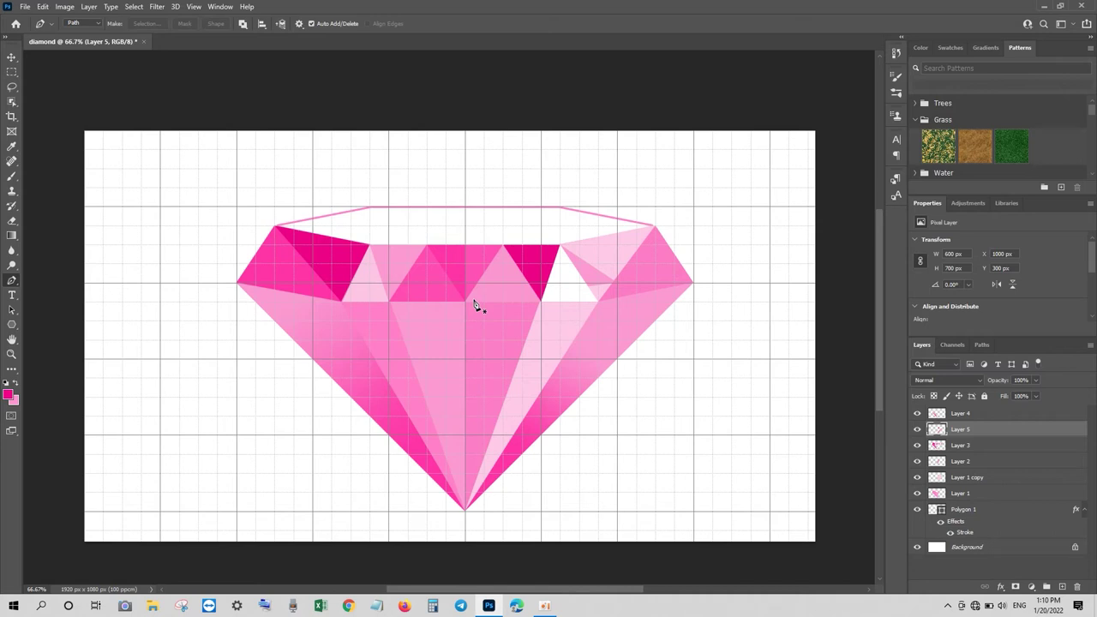
Step: Rasterize Polygon 1, fill the top table with a pink gradient, and hide the grid
right_click(939, 511)
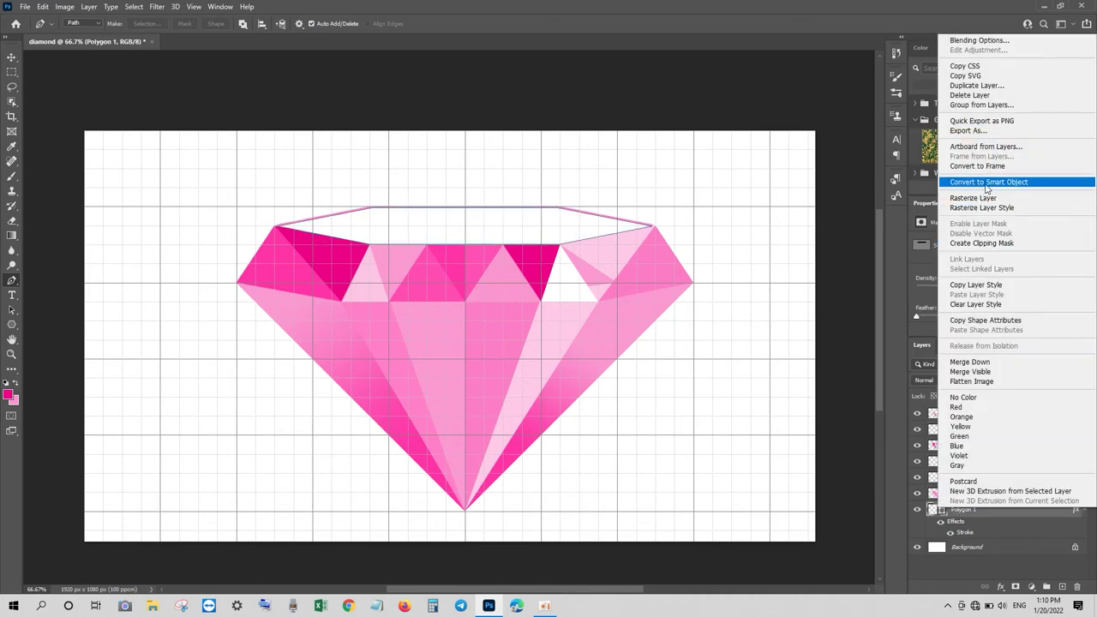
left_click(972, 198)
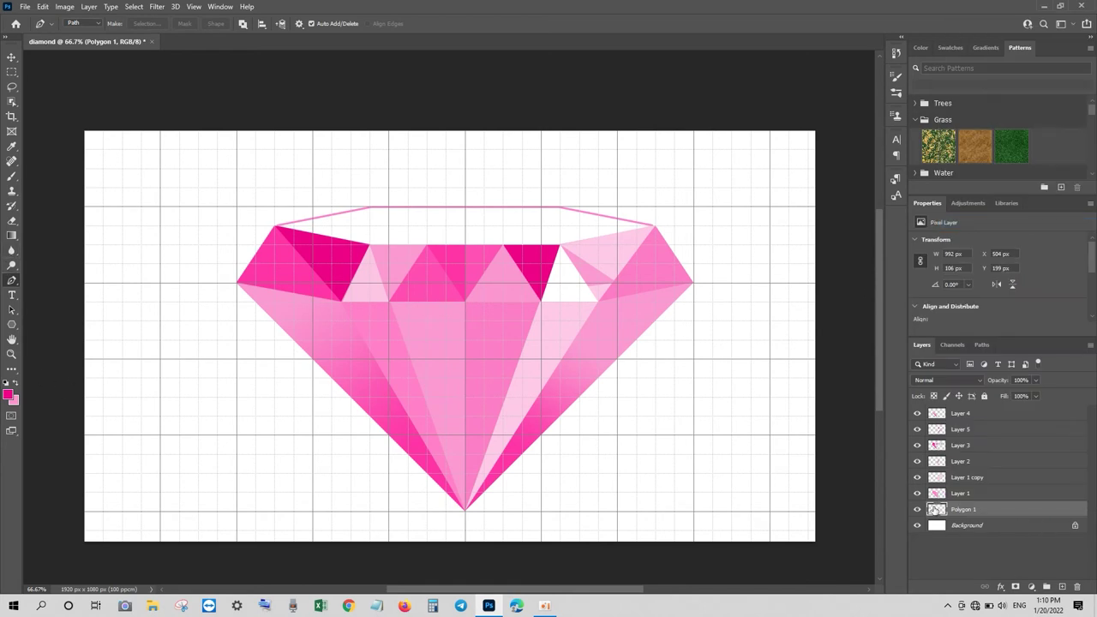
left_click(936, 509, "ctrl")
key("g")
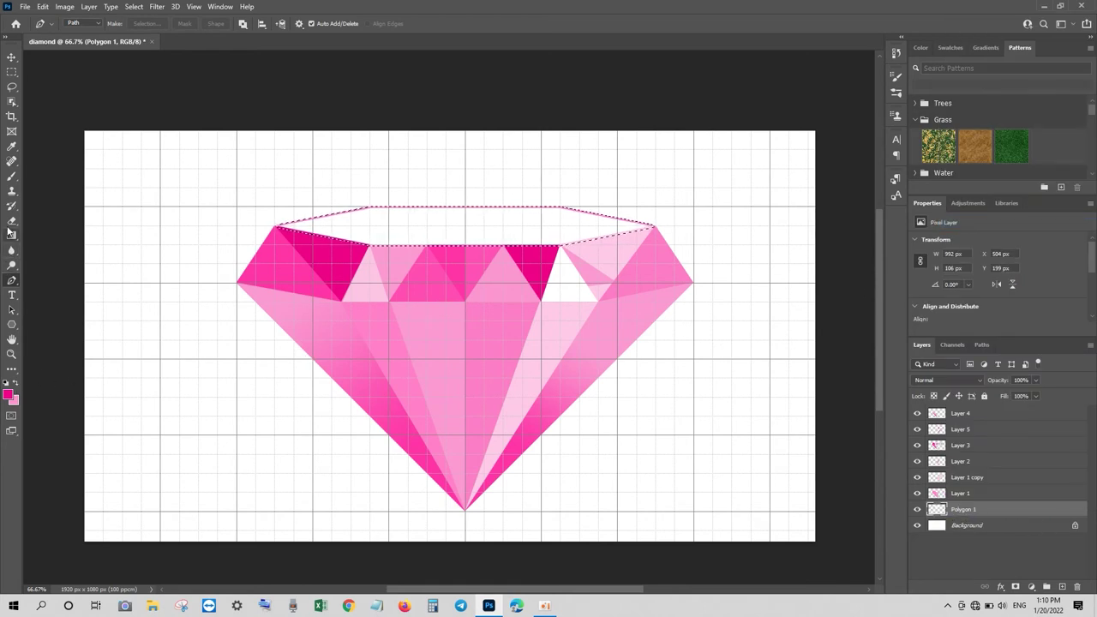
mouse_move(355, 225)
left_mouse_down()
mouse_move(562, 219)
mouse_move(263, 209)
mouse_move(701, 217)
left_mouse_up()
key("ctrl+d")
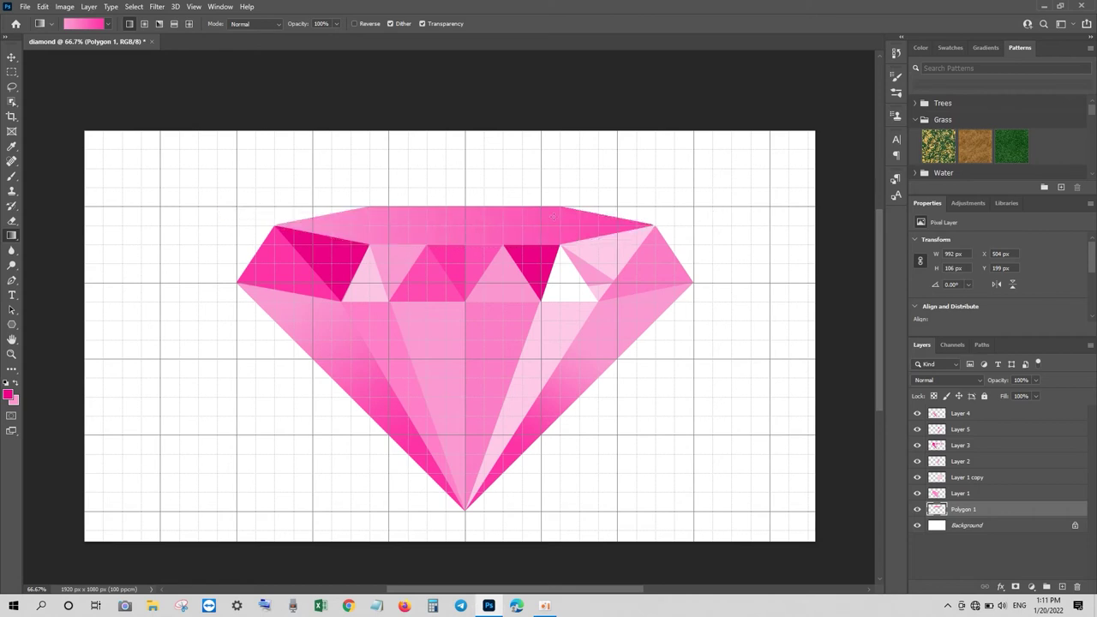
left_click(194, 7)
mouse_move(203, 244)
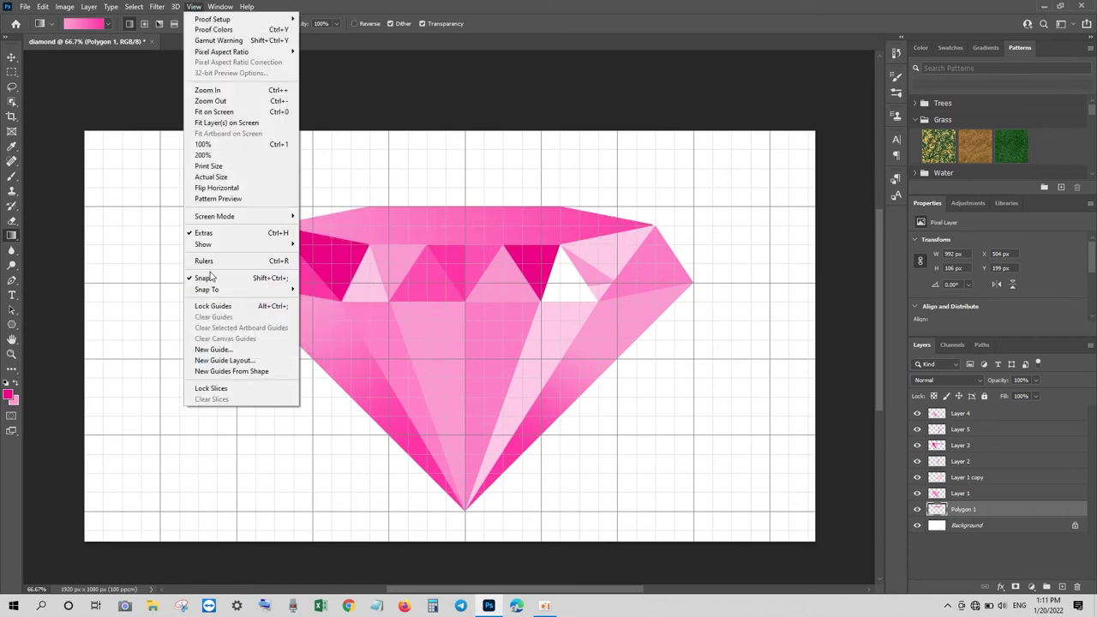
left_click(313, 276)
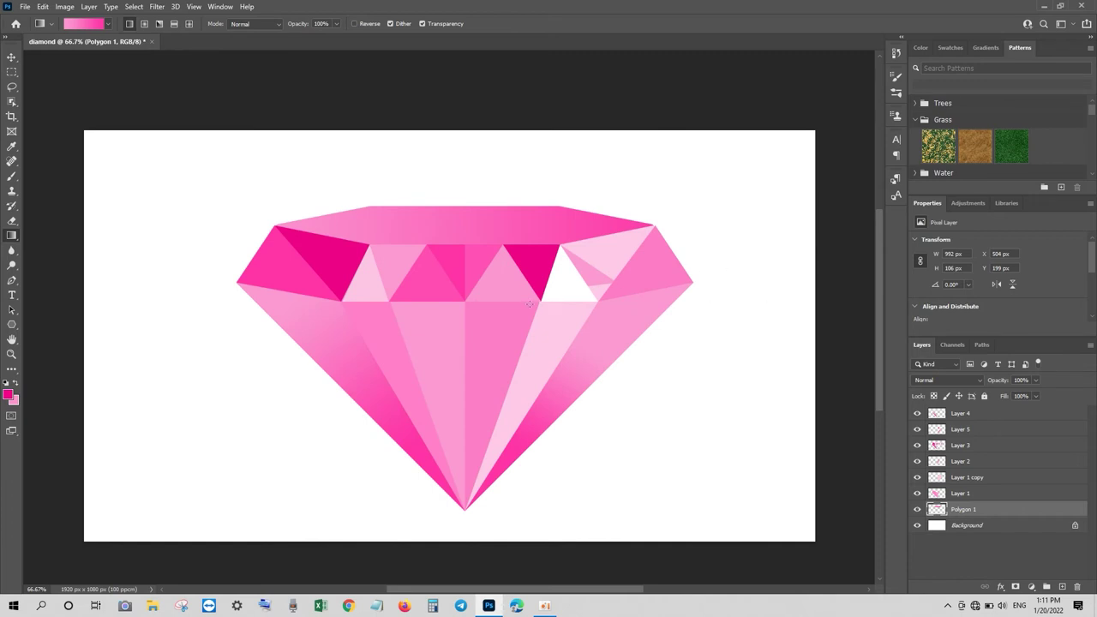
Step: Draw a closed many-rayed starburst path centred on the diamond's right crown
left_click(12, 281)
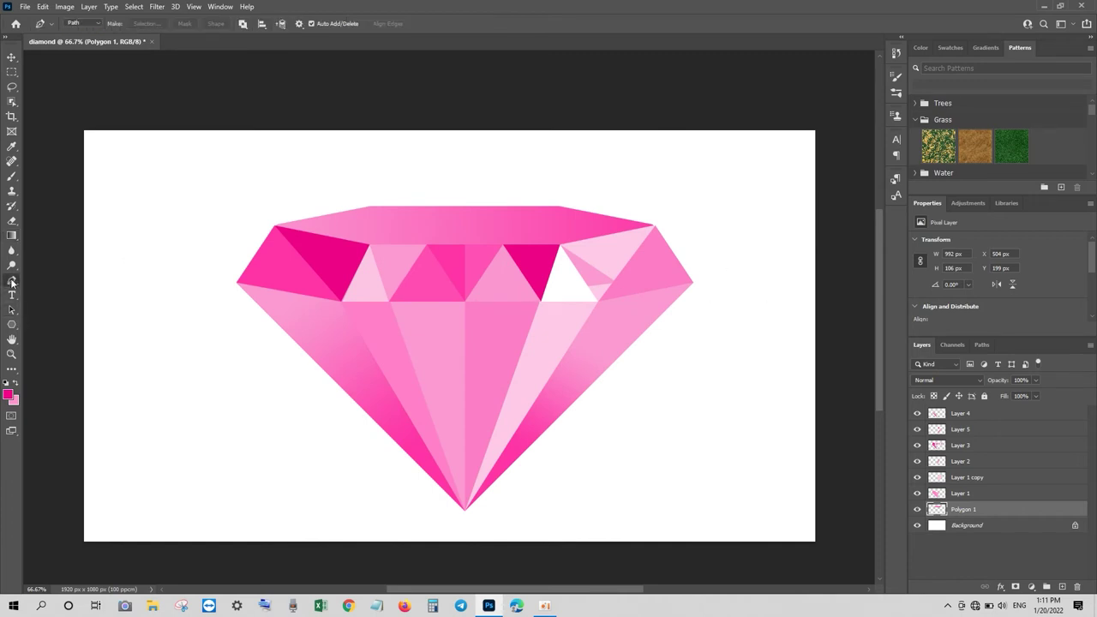
left_click(596, 299)
left_click(675, 198)
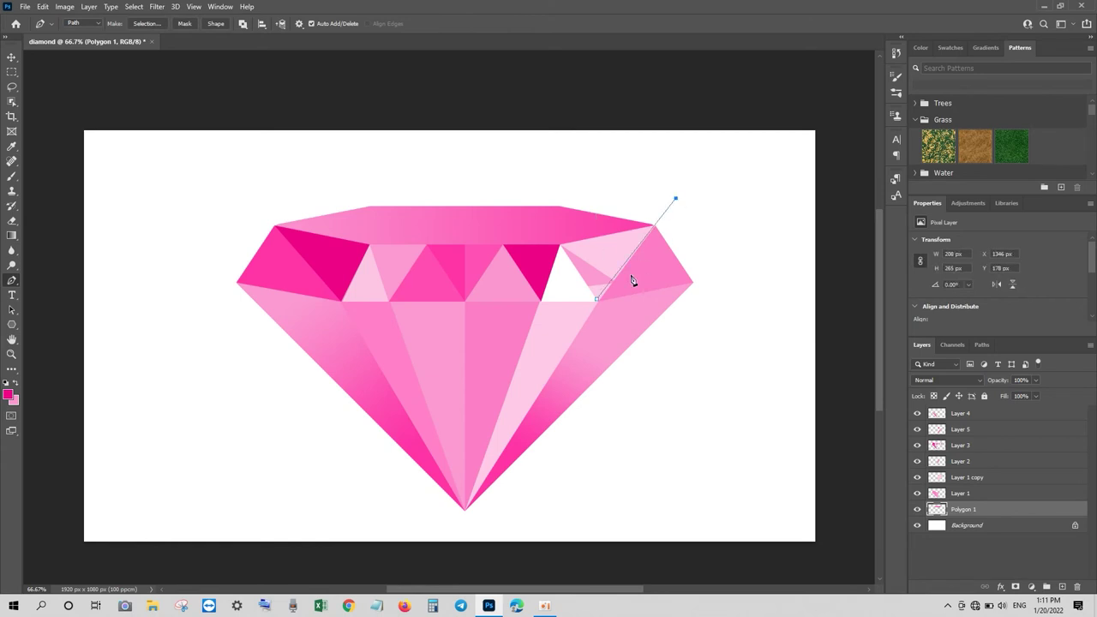
left_click(687, 260)
left_click(713, 313)
left_click(600, 303)
left_click(593, 313)
left_click(585, 402)
left_click(597, 303)
left_click(508, 364)
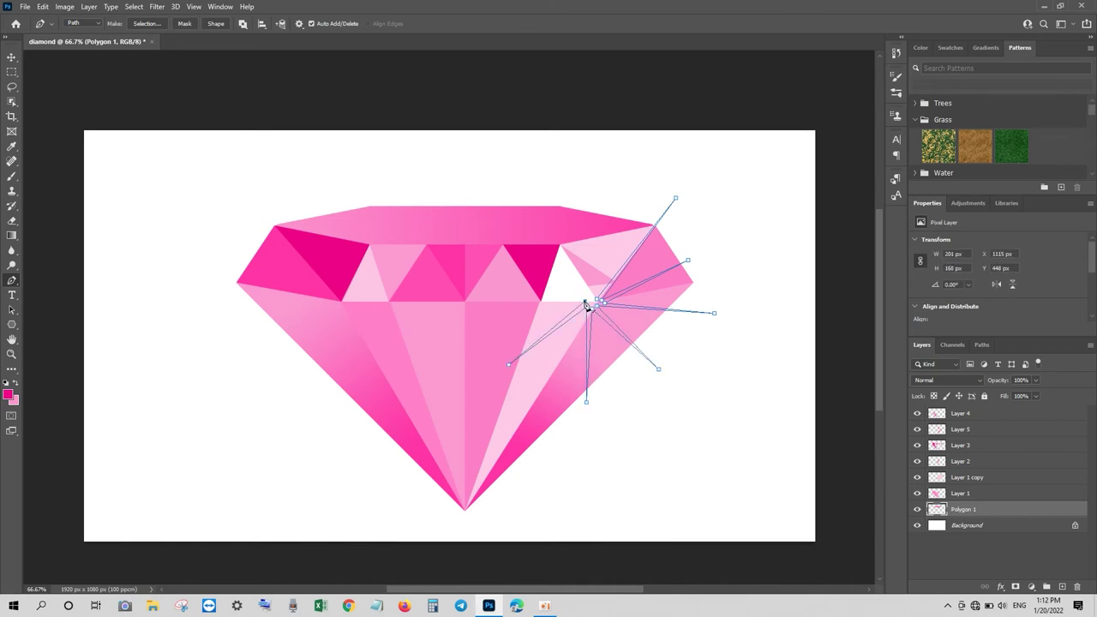
left_click(537, 297)
left_click(589, 300)
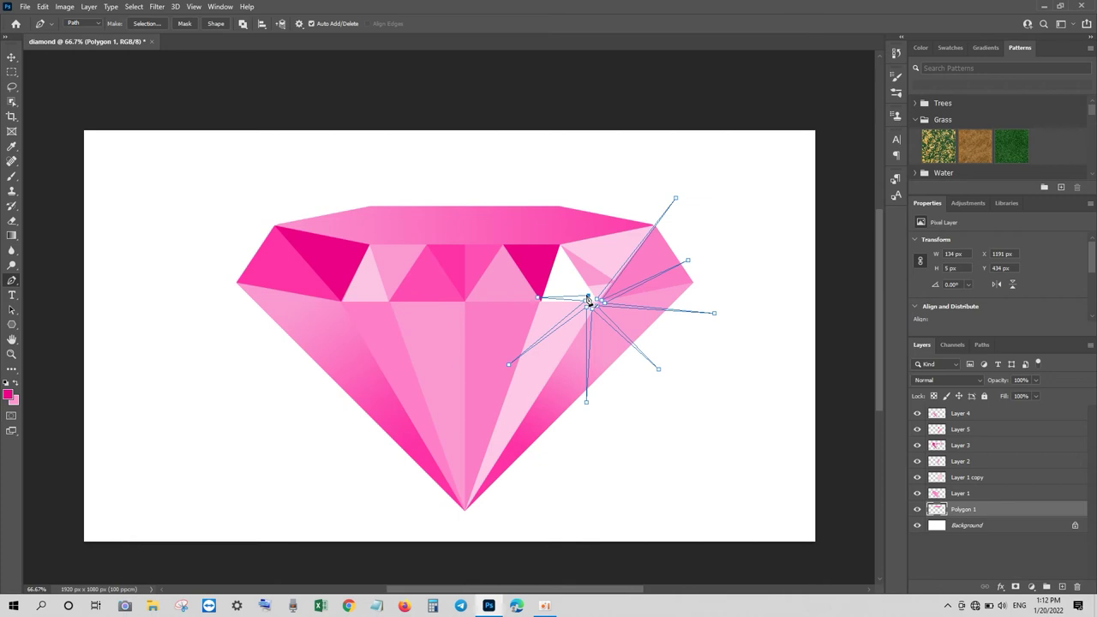
left_click(528, 229)
left_click(591, 299)
left_click(596, 241)
left_click(597, 298)
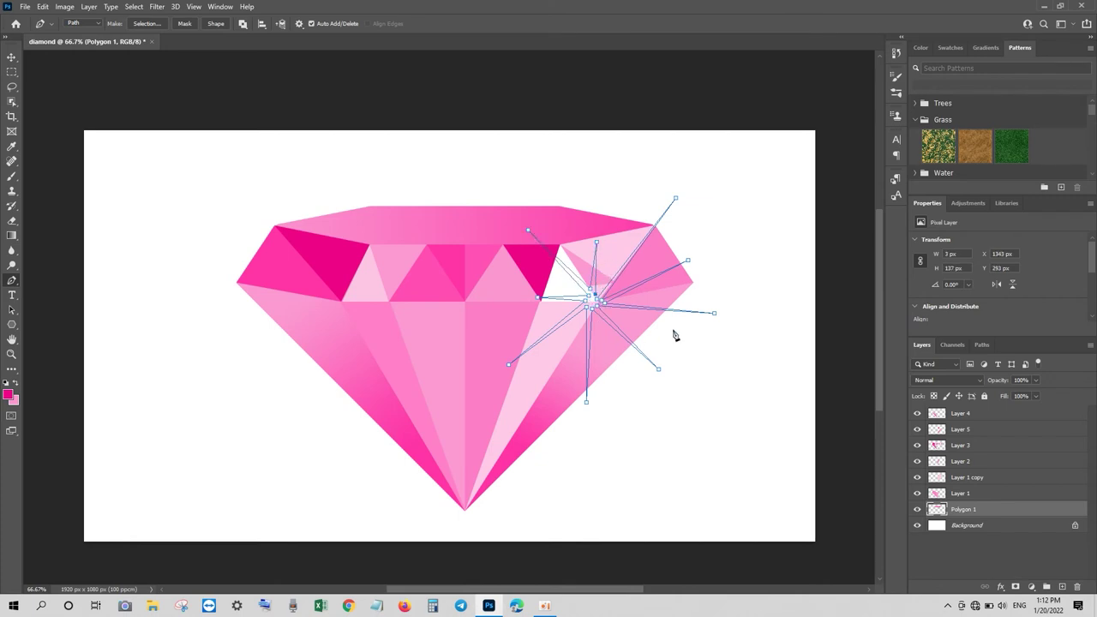
Step: Turn the starburst into a selection on a new top layer and fill it white
key("ctrl+Return")
key("ctrl+shift+alt+n")
key("ctrl+shift+alt+n")
key("ctrl+shift+bracketright")
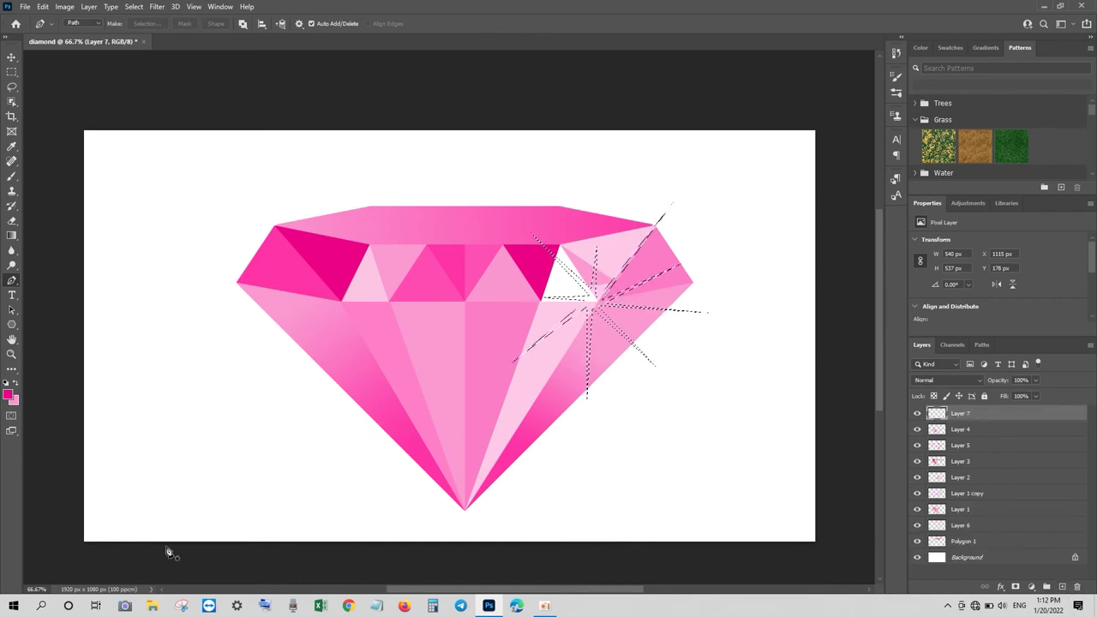
left_click(14, 400)
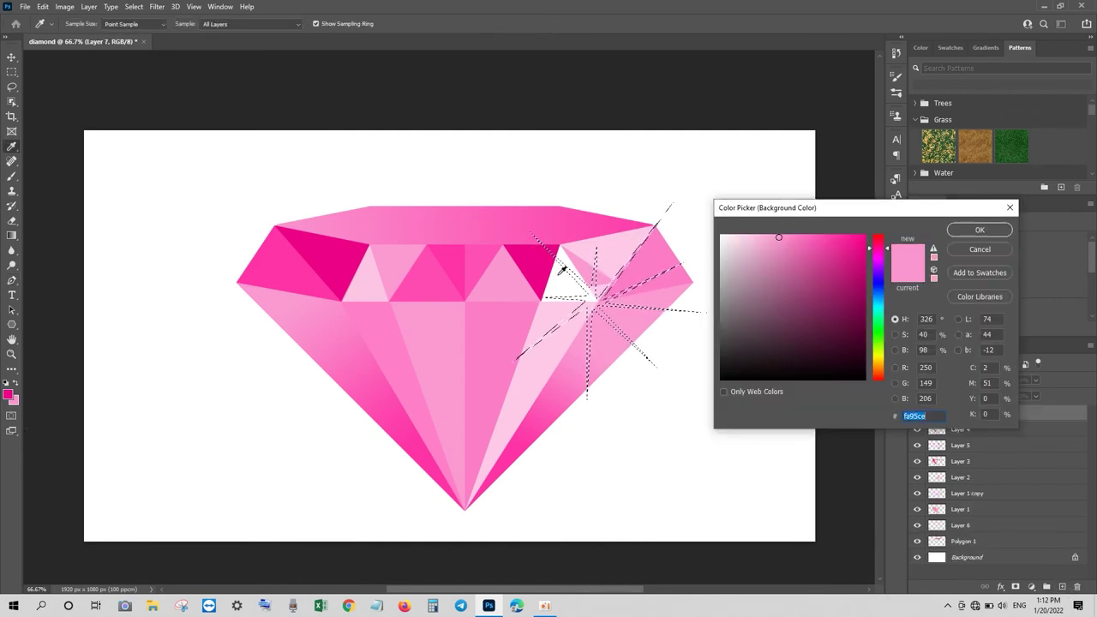
left_click(979, 230)
key("ctrl+BackSpace")
key("ctrl+d")
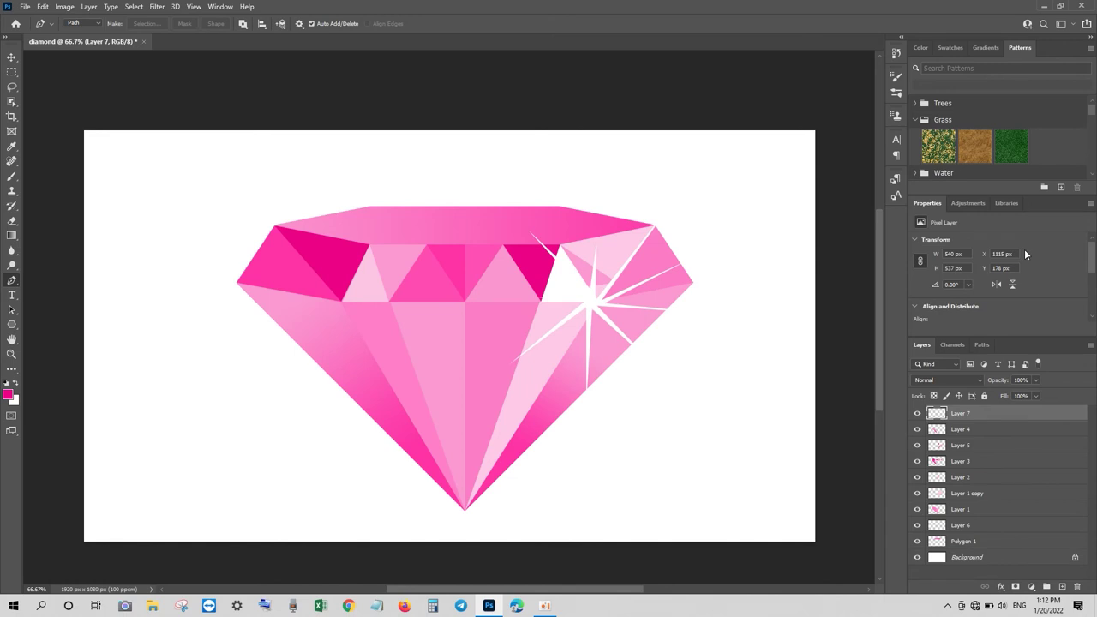
left_click(11, 59)
Step: Merge the diamond layers down to Polygon 1 and add an empty layer above Background
left_click(954, 428)
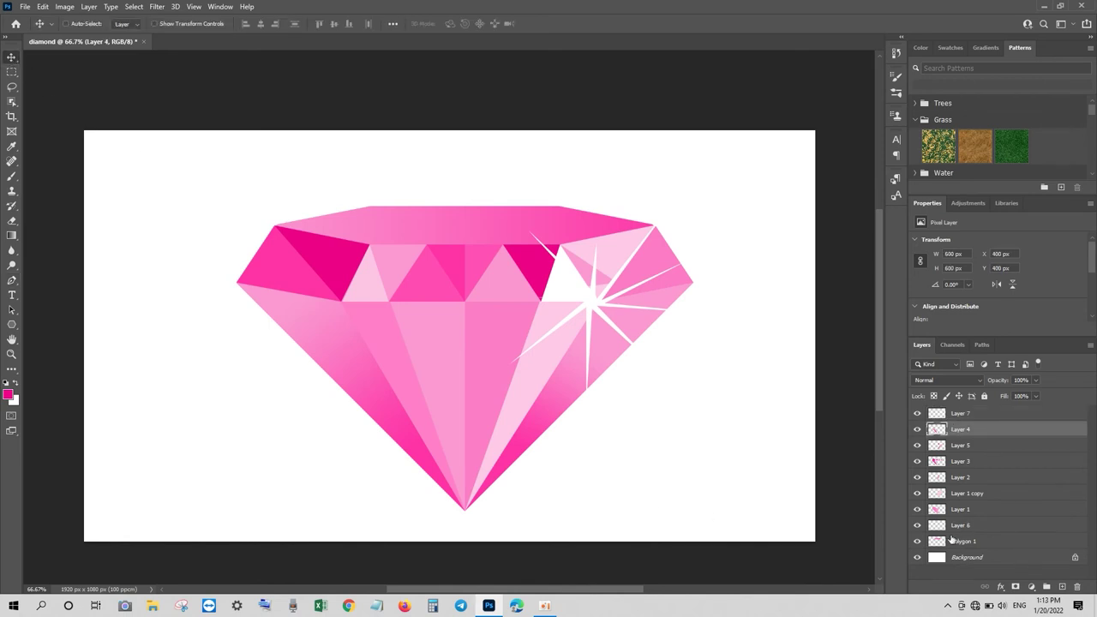
left_click(963, 541, "shift")
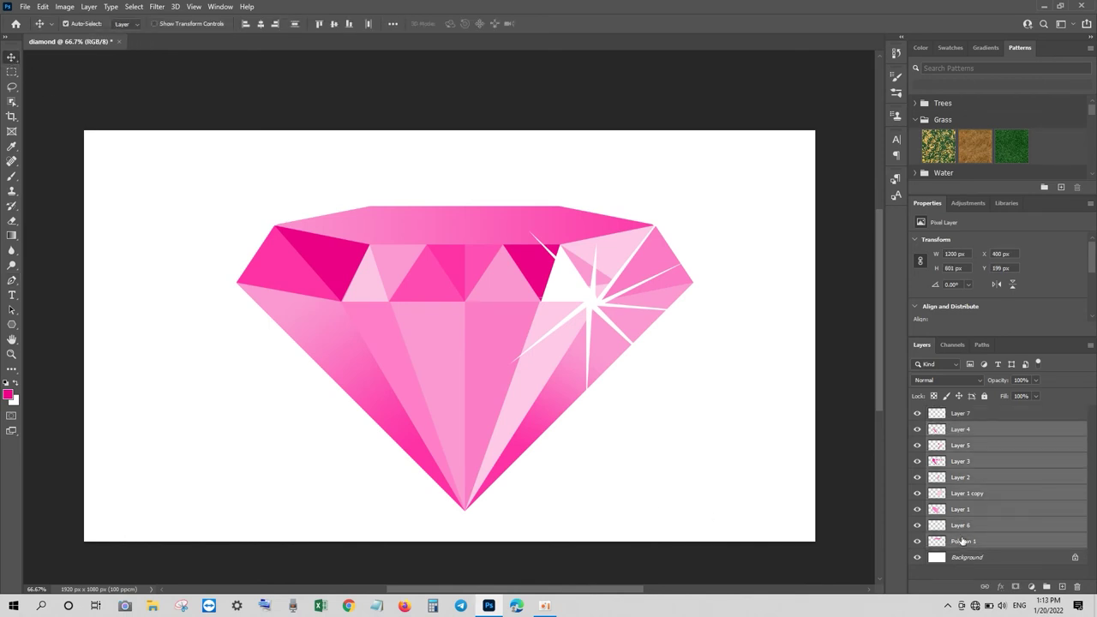
key("ctrl+e")
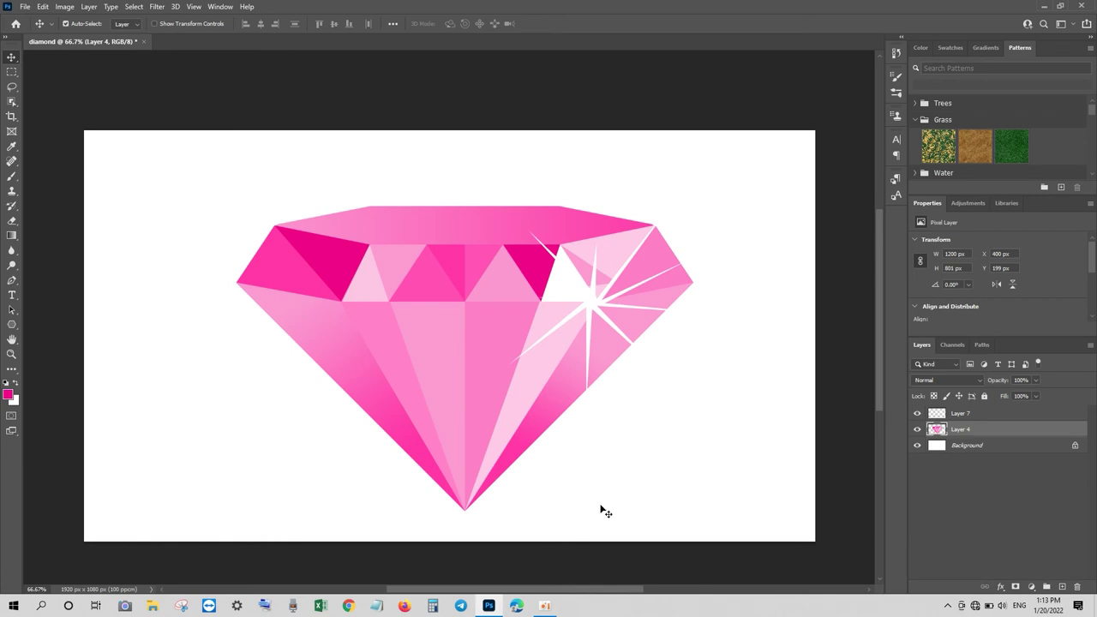
left_click(1061, 585)
left_click(966, 461)
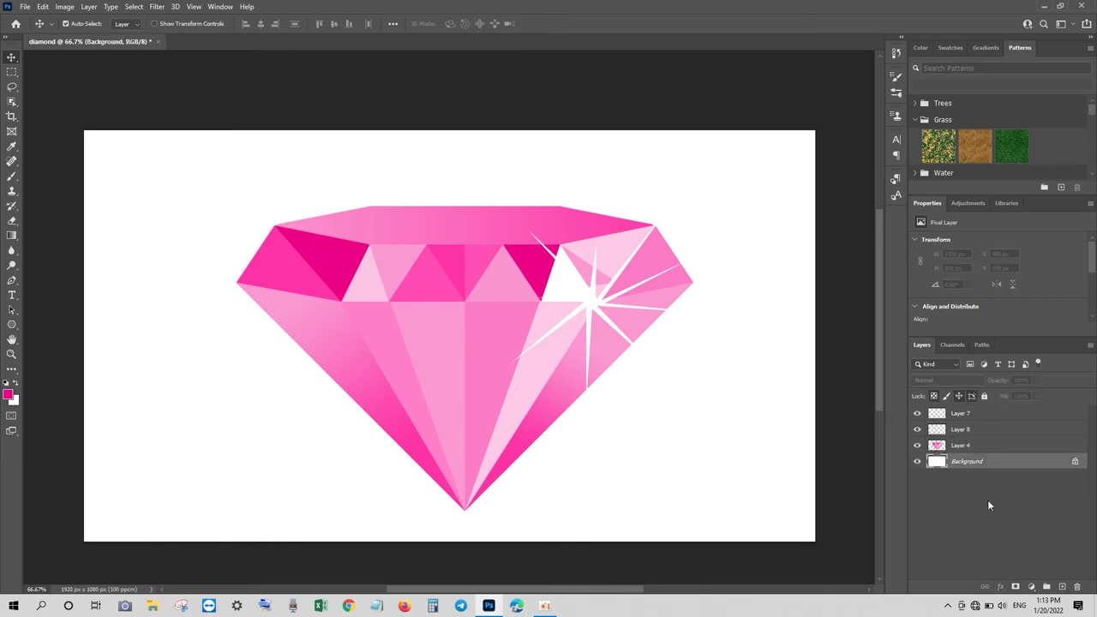
left_click(1061, 586)
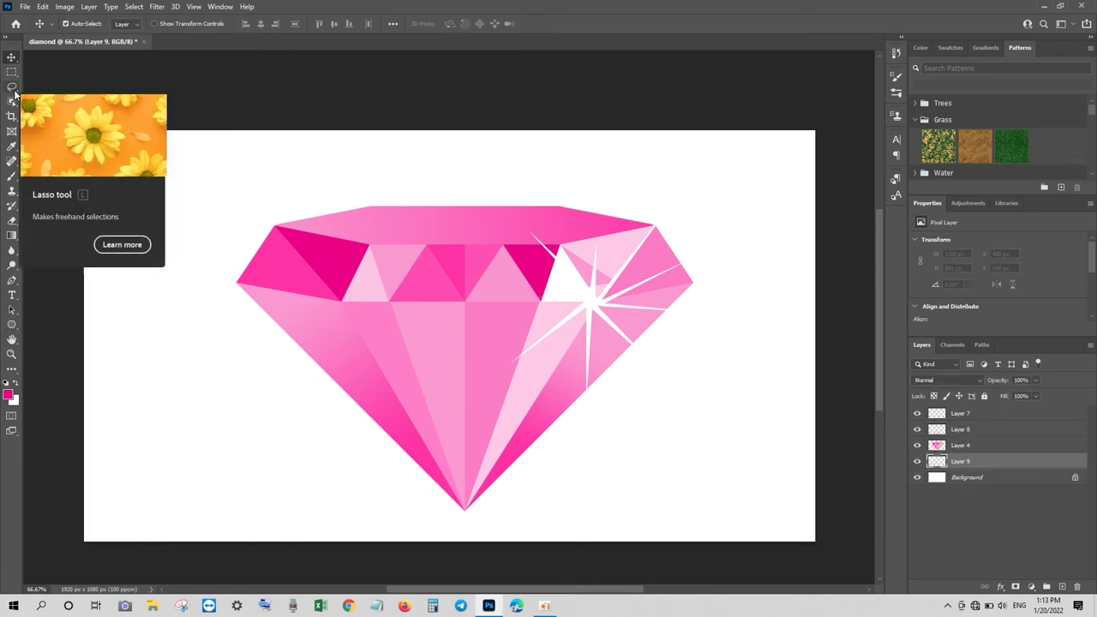
Step: Draw a closed curved Pen outline surrounding the diamond
left_click(12, 280)
left_click_drag(476, 524, 276, 515)
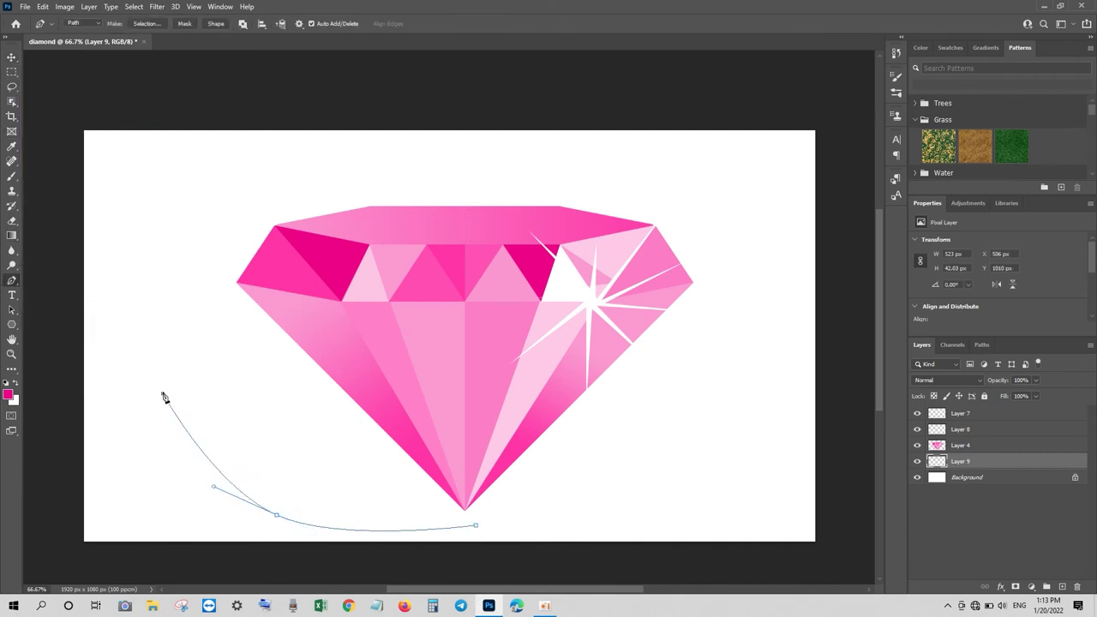
left_click_drag(161, 393, 167, 342)
left_click_drag(247, 184, 267, 154)
left_click_drag(426, 136, 469, 146)
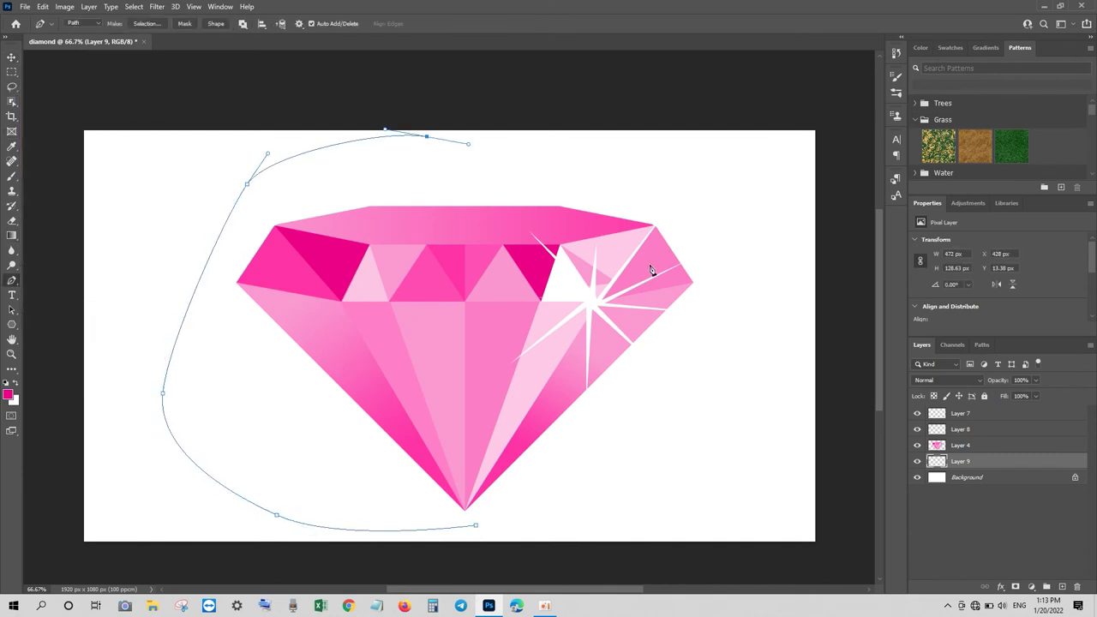
left_click_drag(704, 244, 740, 303)
left_click_drag(599, 518, 556, 537)
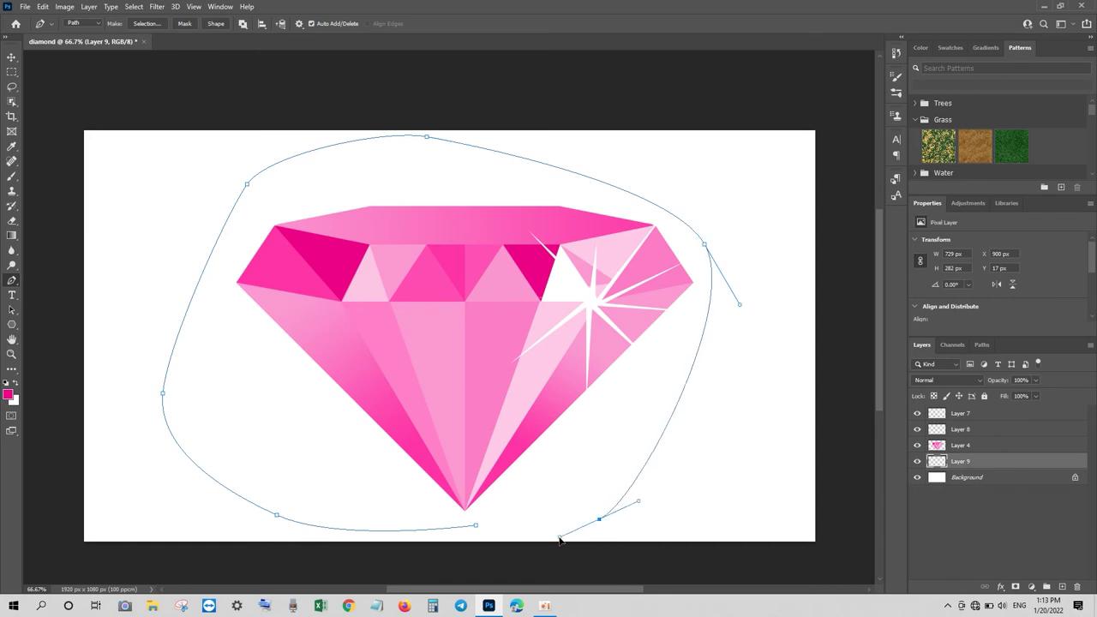
left_click_drag(476, 527, 593, 528)
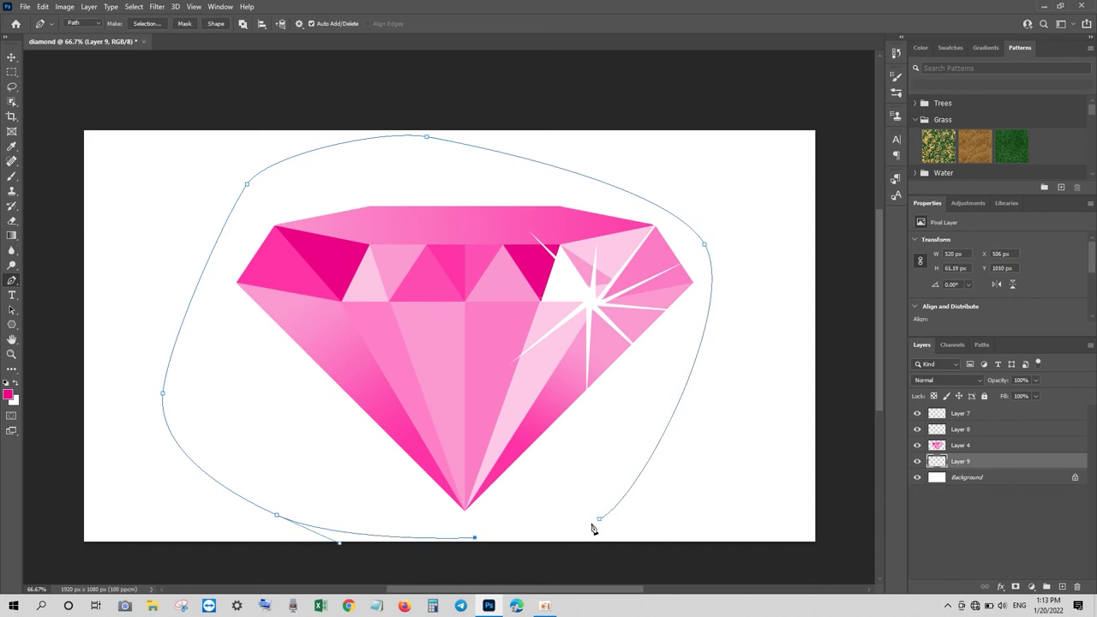
Step: Fill the outline selection with light pink and deselect
key("ctrl+Return")
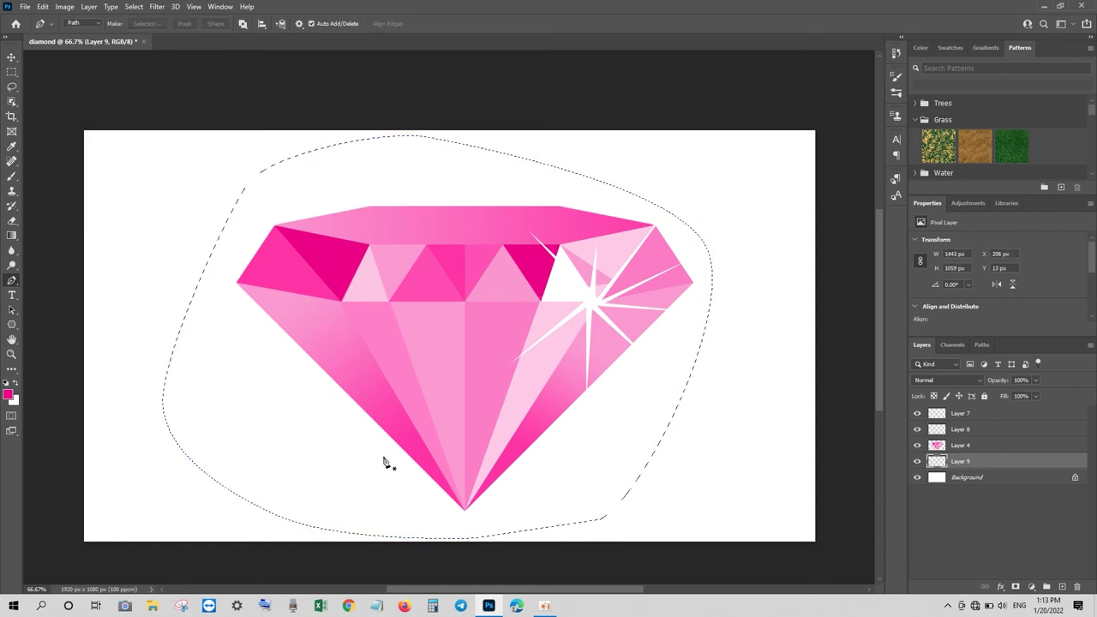
left_click(13, 398)
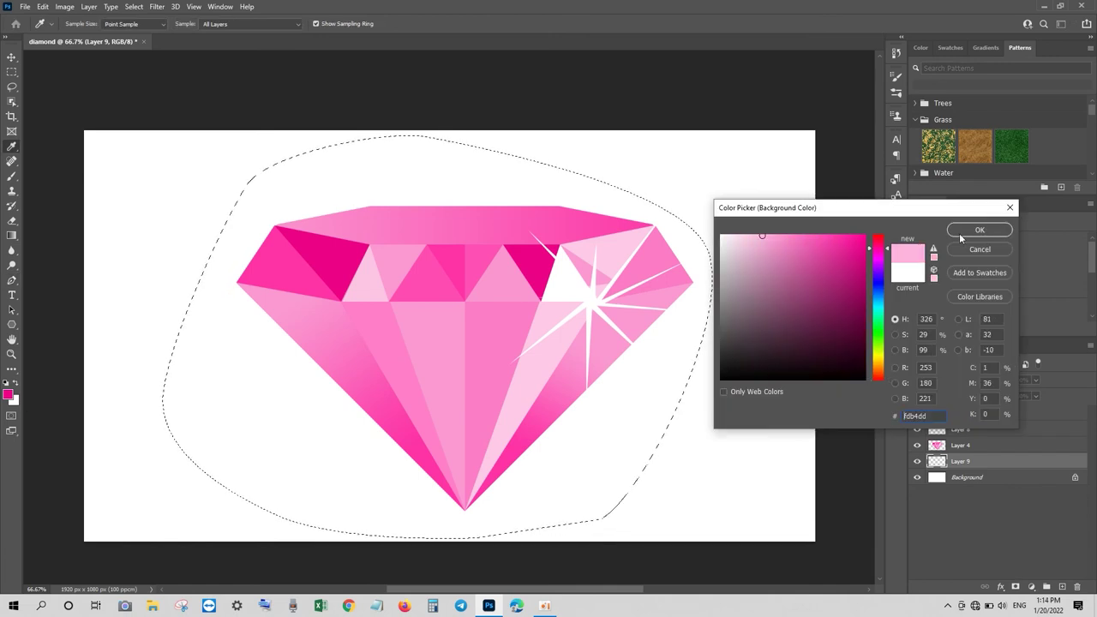
left_click(994, 249)
key("ctrl+BackSpace")
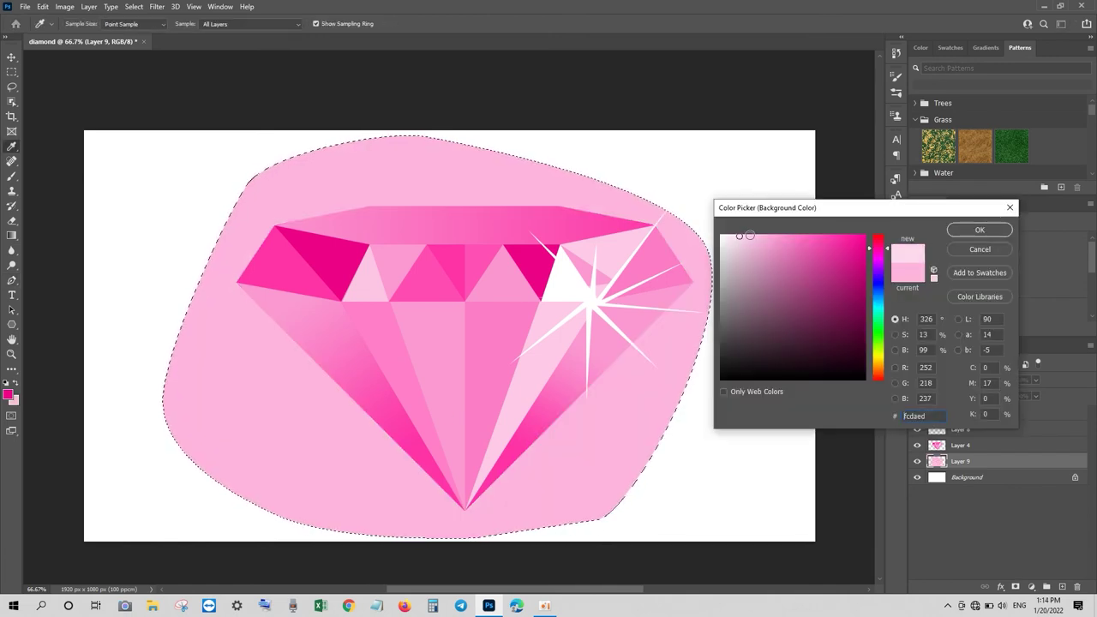
key("ctrl+BackSpace")
key("ctrl+d")
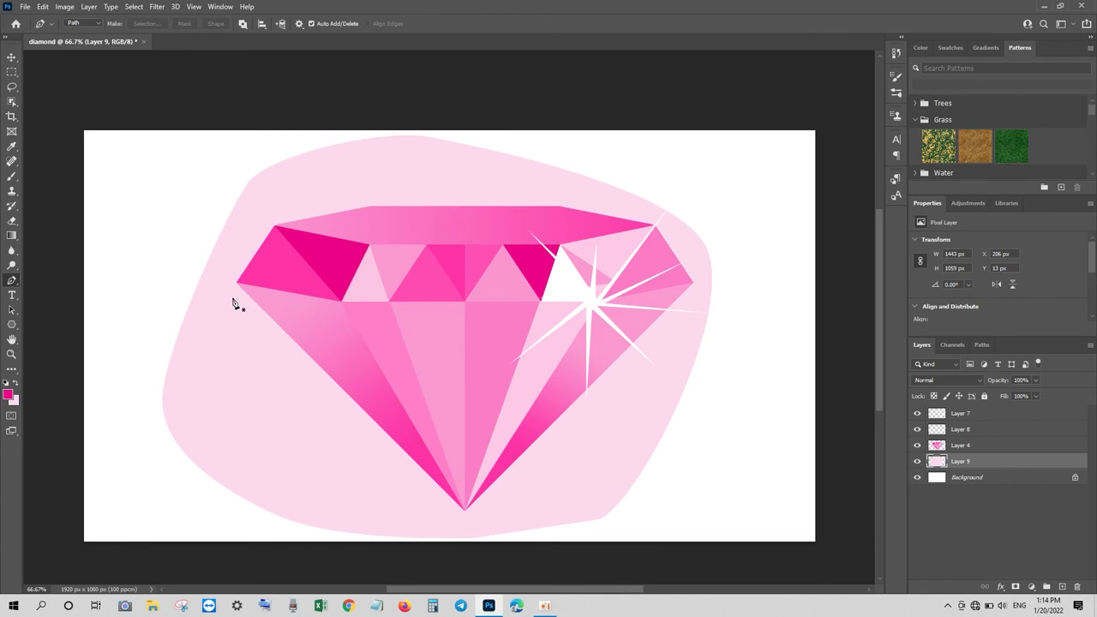
Step: Select a thin spike outline left of the diamond on new Layer 10 and set white as fill colour
left_click(213, 280)
left_click(217, 266)
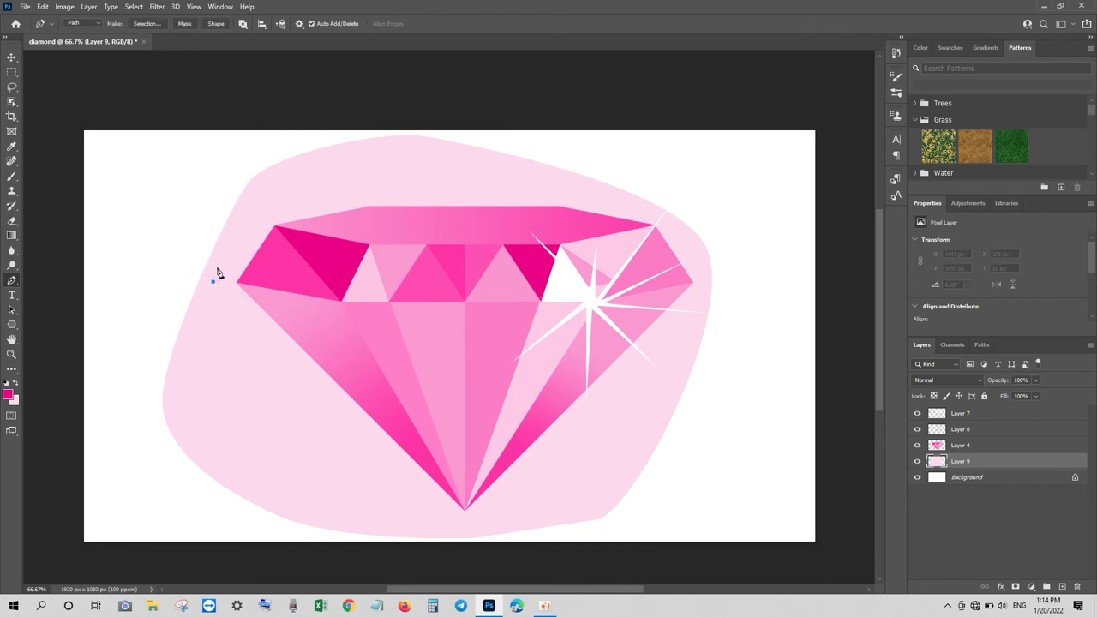
key("ctrl+Return")
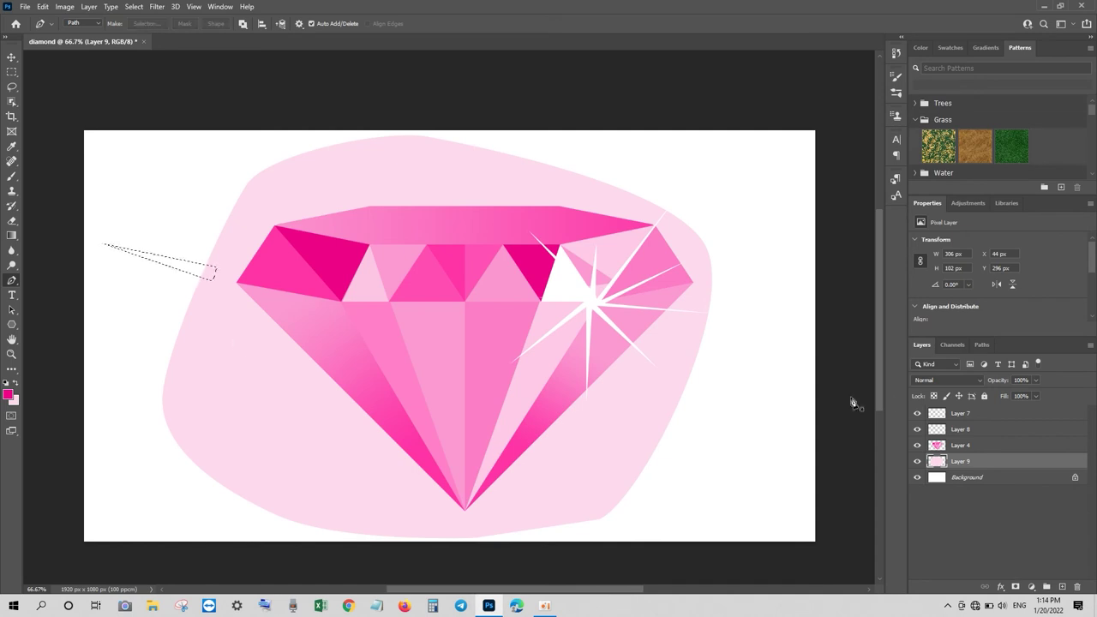
key("ctrl+shift+alt+n")
left_click(16, 401)
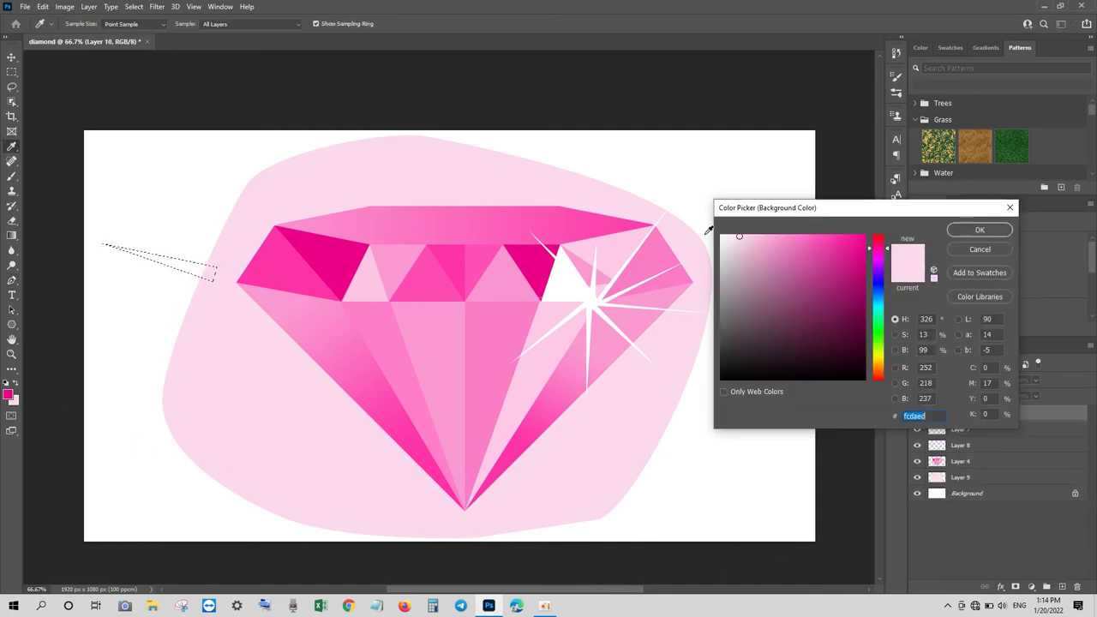
left_click(978, 228)
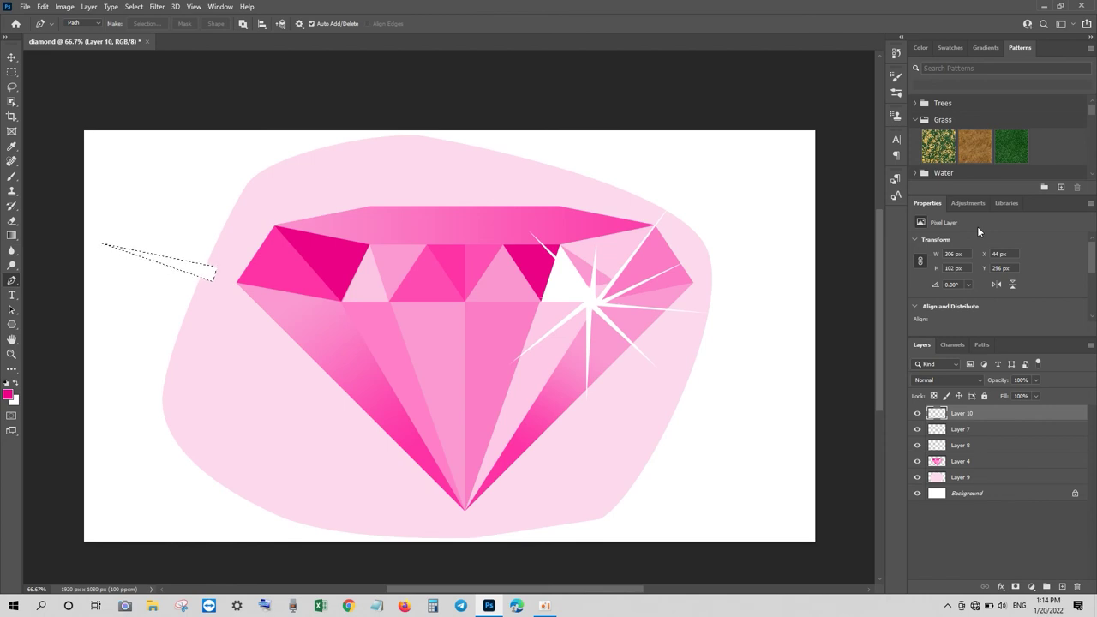
Step: Fill a new layer above Background with near-black #161616
left_click(1062, 586)
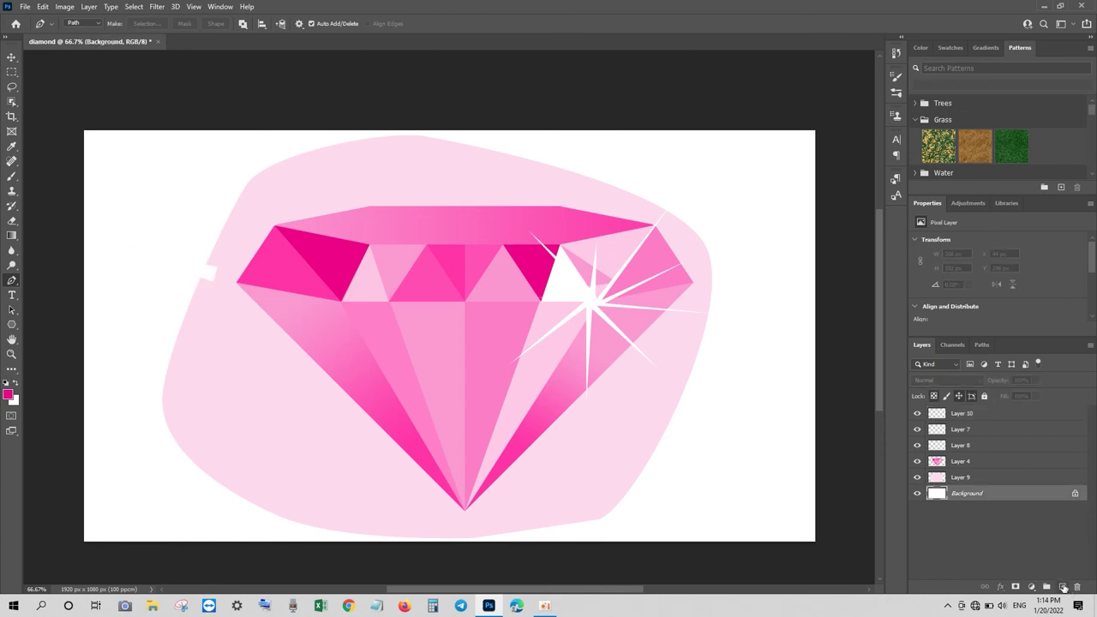
left_click(14, 400)
type("161616")
left_click(979, 229)
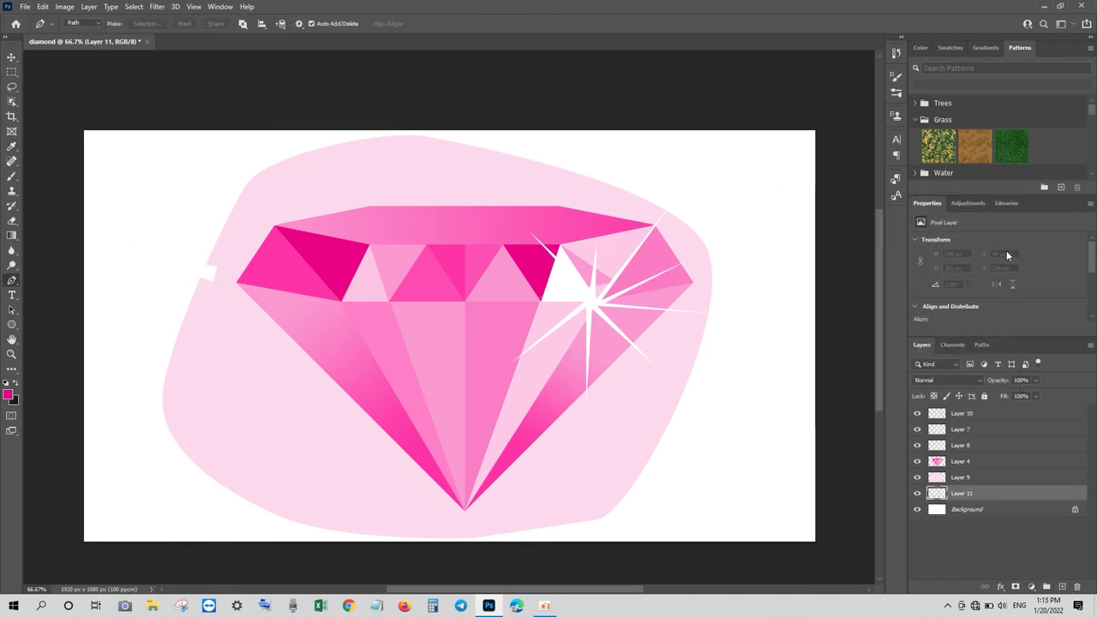
key("ctrl+BackSpace")
Step: Duplicate the white spike, then rotate, shrink and place it at the upper left
key("v")
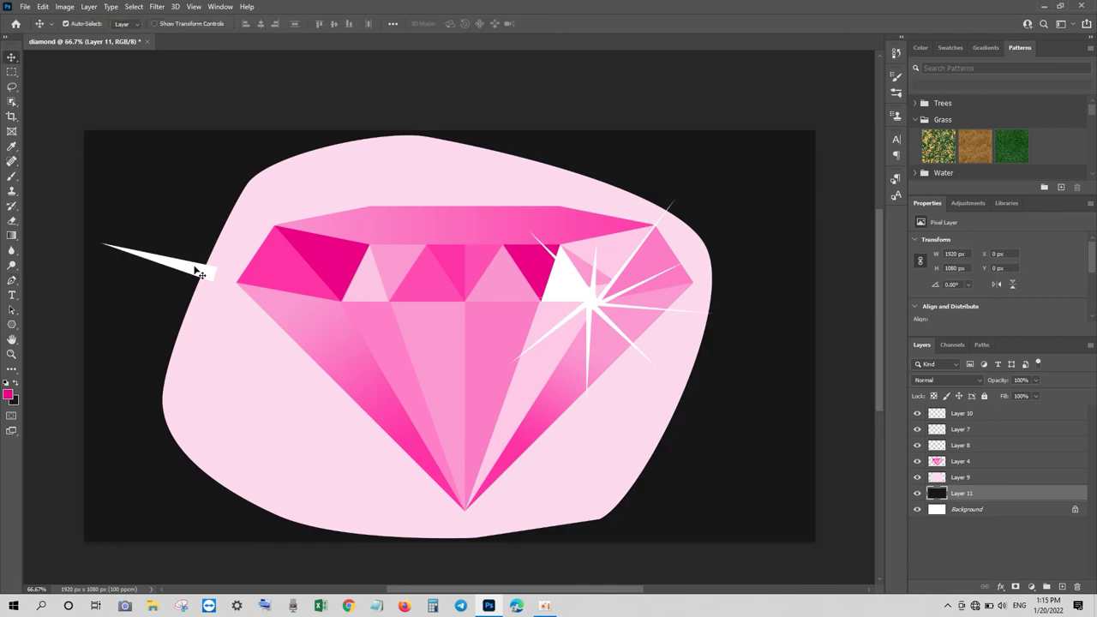
left_click_drag(198, 273, 230, 197, "alt")
key("ctrl+t")
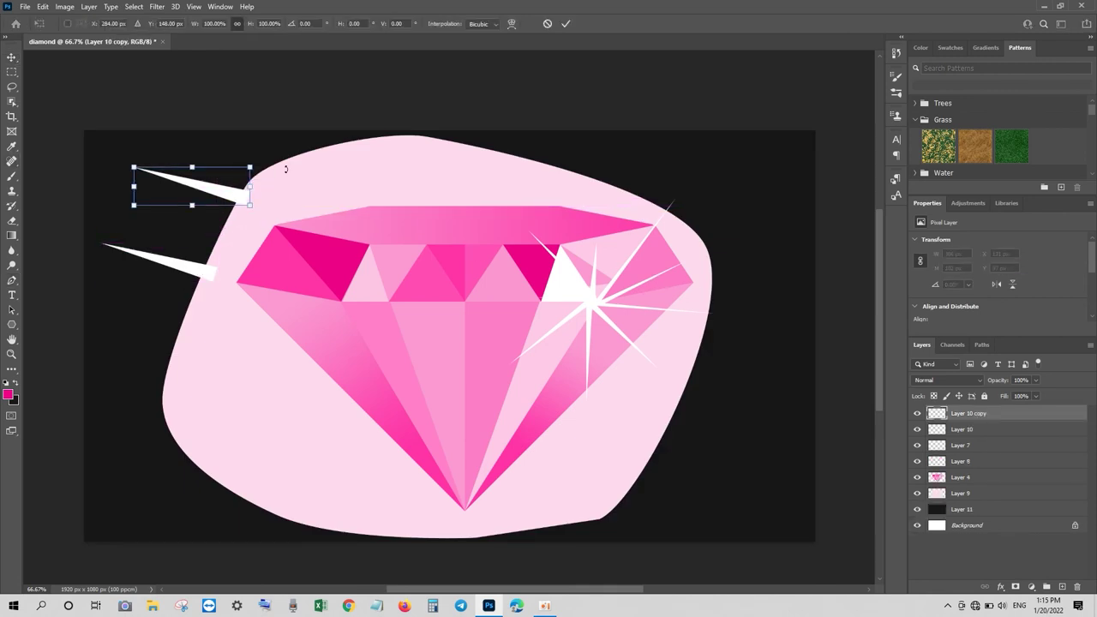
left_click_drag(286, 169, 257, 176)
left_click_drag(159, 131, 227, 192)
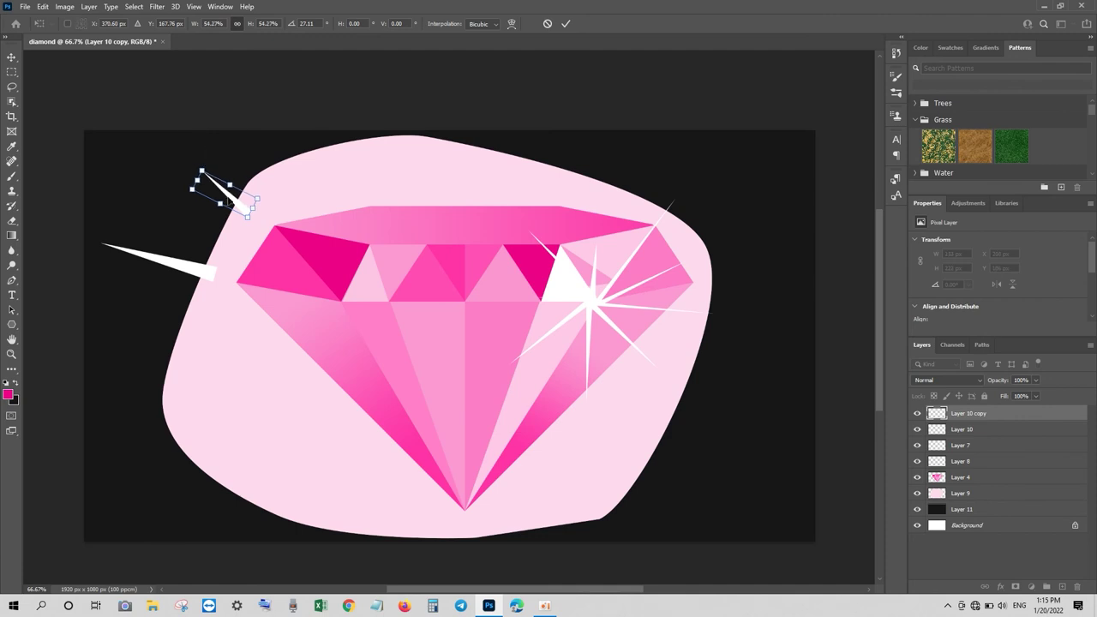
key("Return")
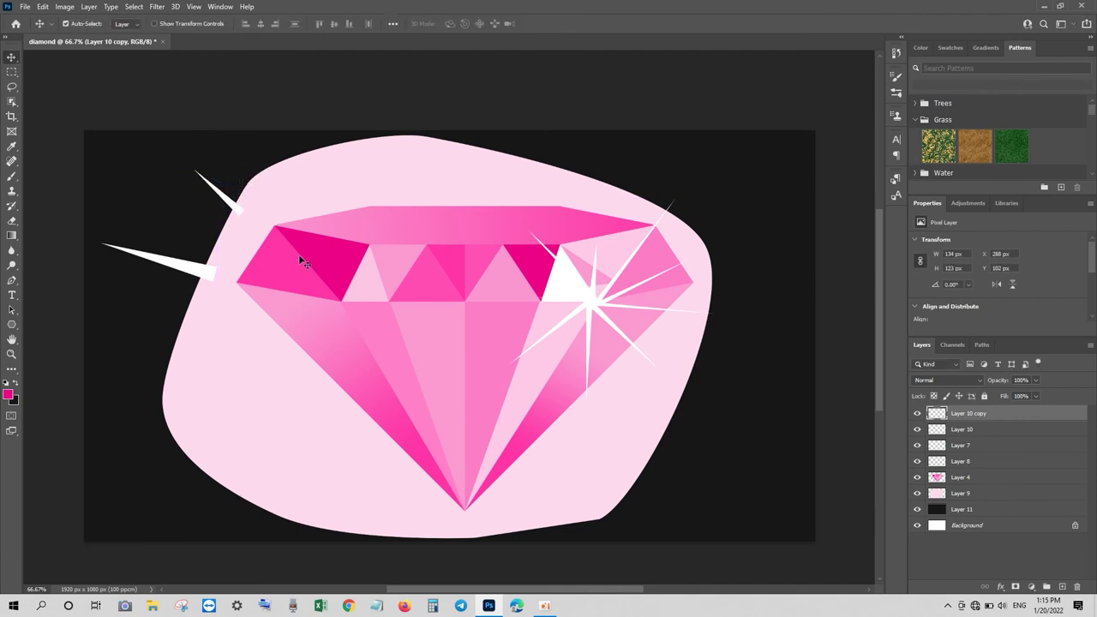
Step: Add another shrunken spike copy higher up and shift the long left spike slightly
mouse_move(178, 269)
left_mouse_down("alt")
mouse_move(310, 159)
mouse_move(218, 75)
left_mouse_up("alt")
key("ctrl+t")
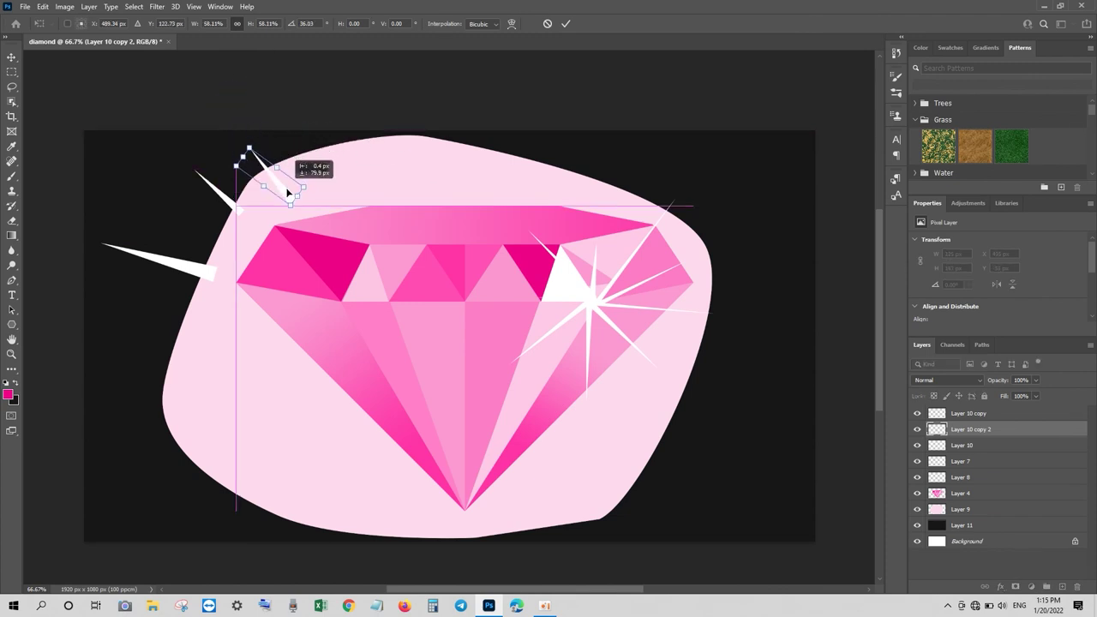
mouse_move(218, 75)
left_mouse_down()
mouse_move(311, 175)
mouse_move(287, 167)
left_mouse_up()
key("Return")
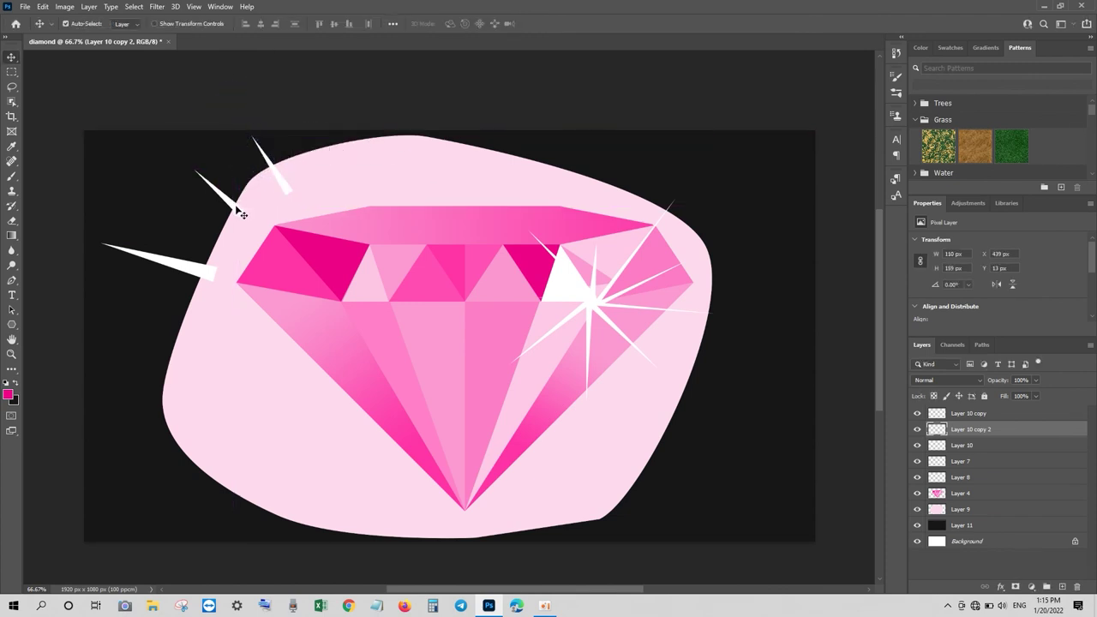
left_click(243, 214)
left_click_drag(221, 277, 208, 284)
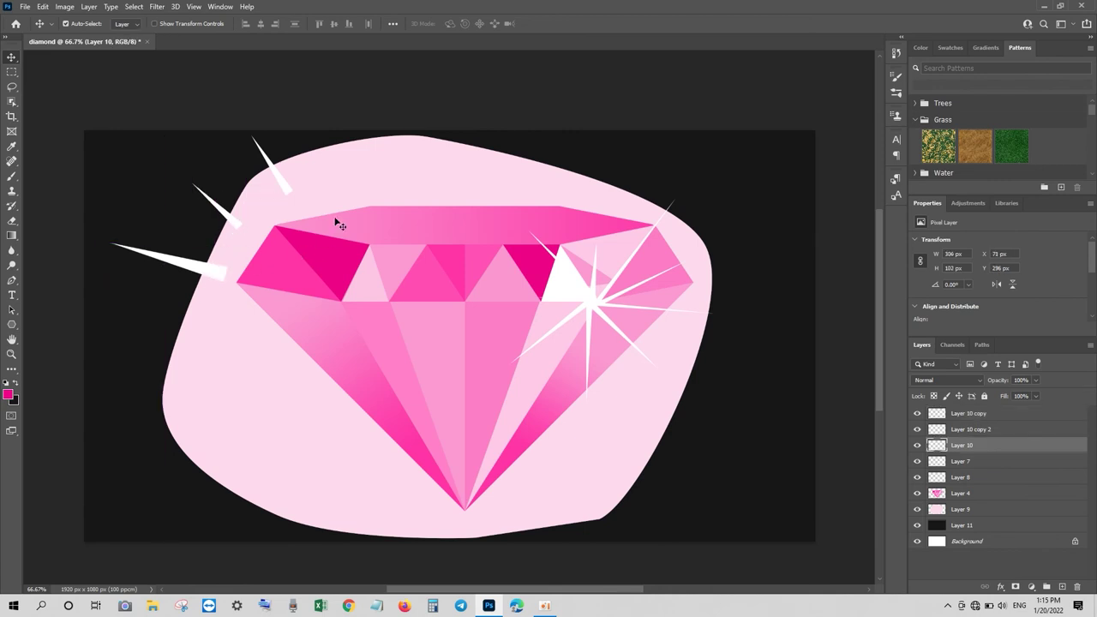
Step: Add two upright spike copies along the diamond's top, moved to the right
mouse_move(283, 186)
left_mouse_down()
mouse_move(361, 161)
mouse_move(416, 160)
left_mouse_up()
key("ctrl+t")
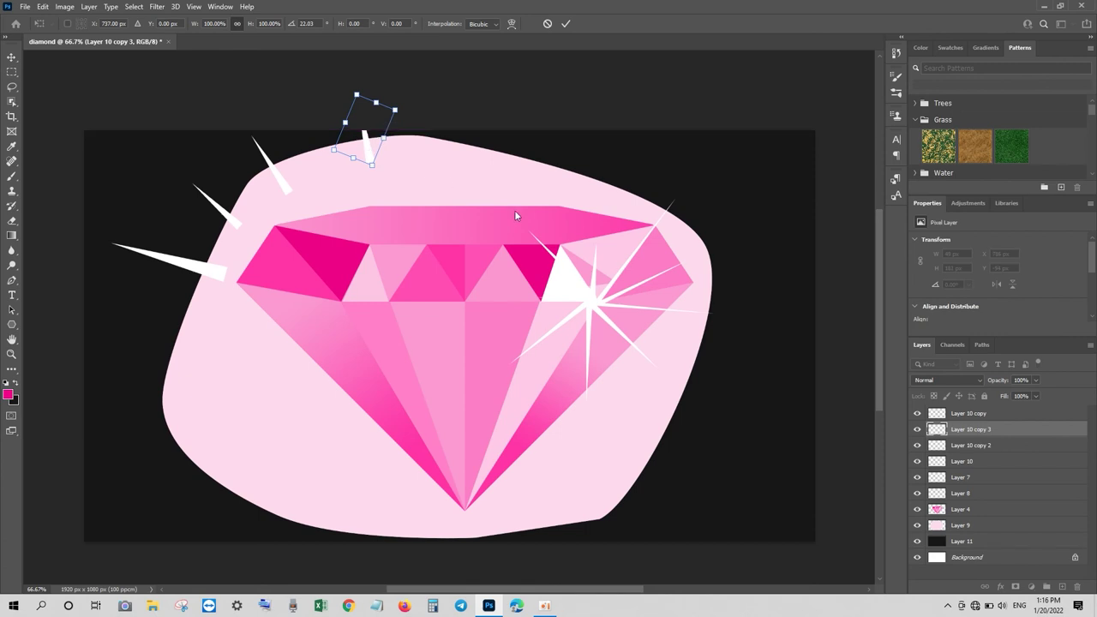
key("Return")
key("ctrl+j")
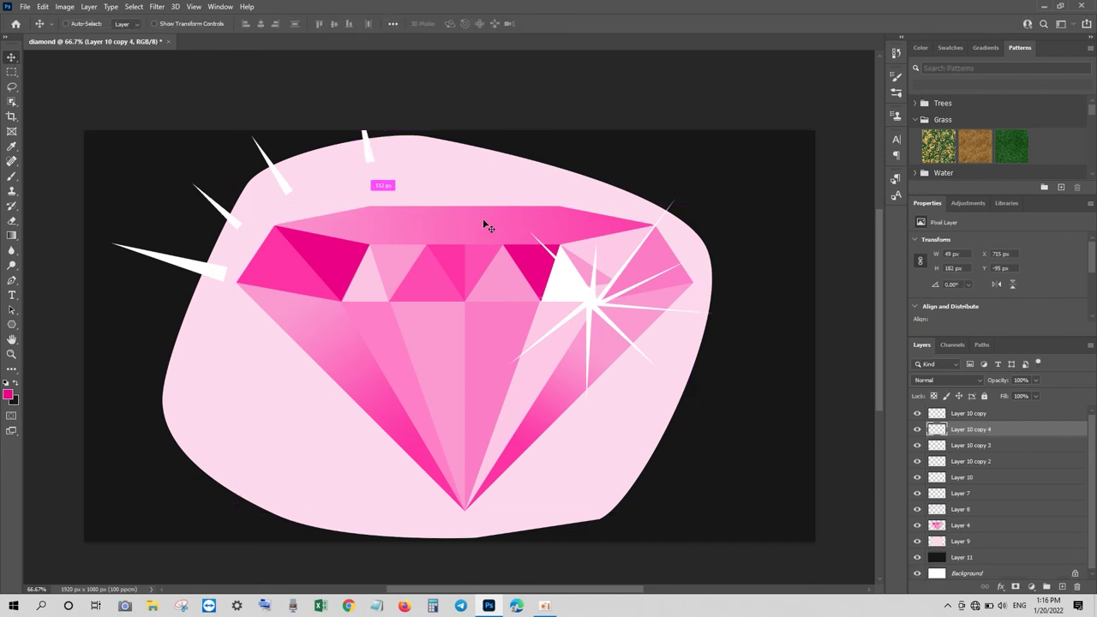
key("ctrl+t")
left_click_drag(369, 142, 421, 143)
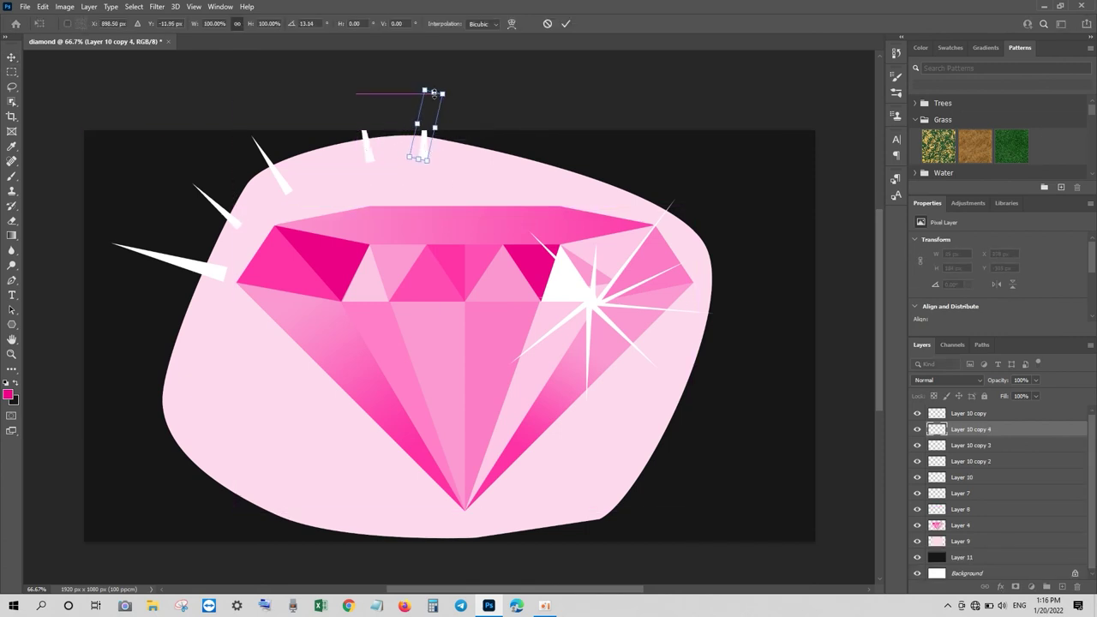
key("Return")
Step: Merge all the spike layers from Layer 10 upward into one layer
key("ctrl+minus")
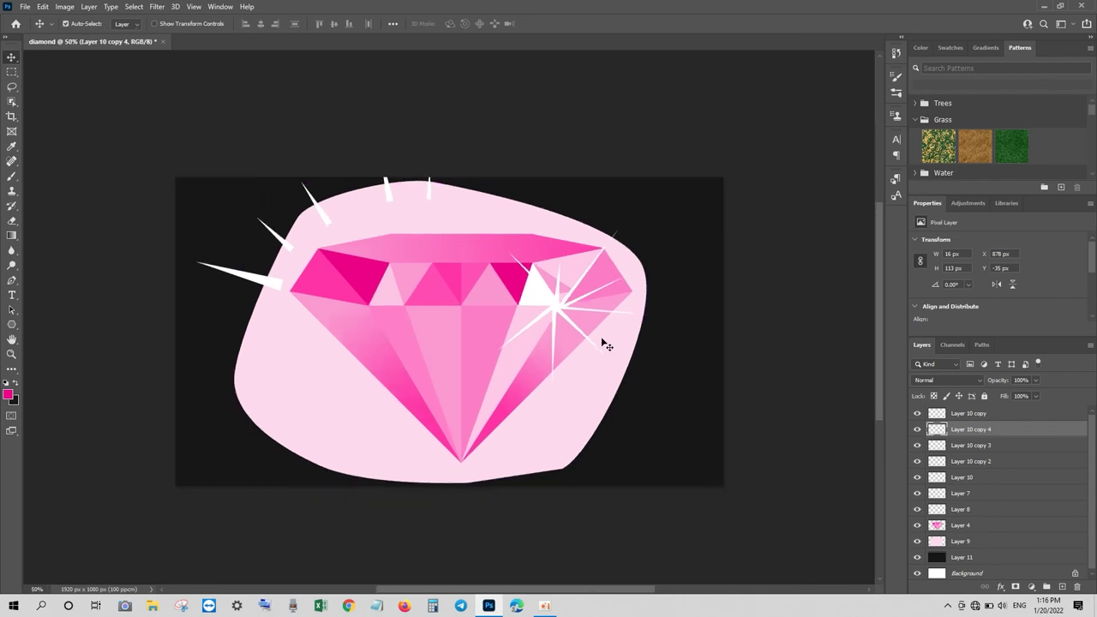
left_click(963, 480)
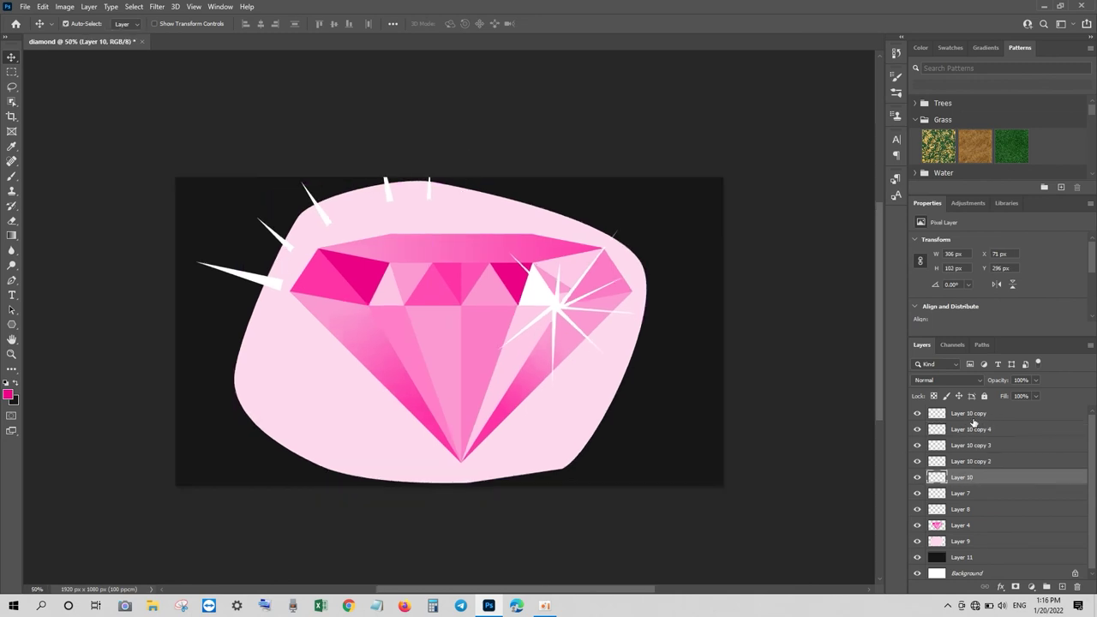
left_click(965, 414, "ctrl")
left_click(977, 476)
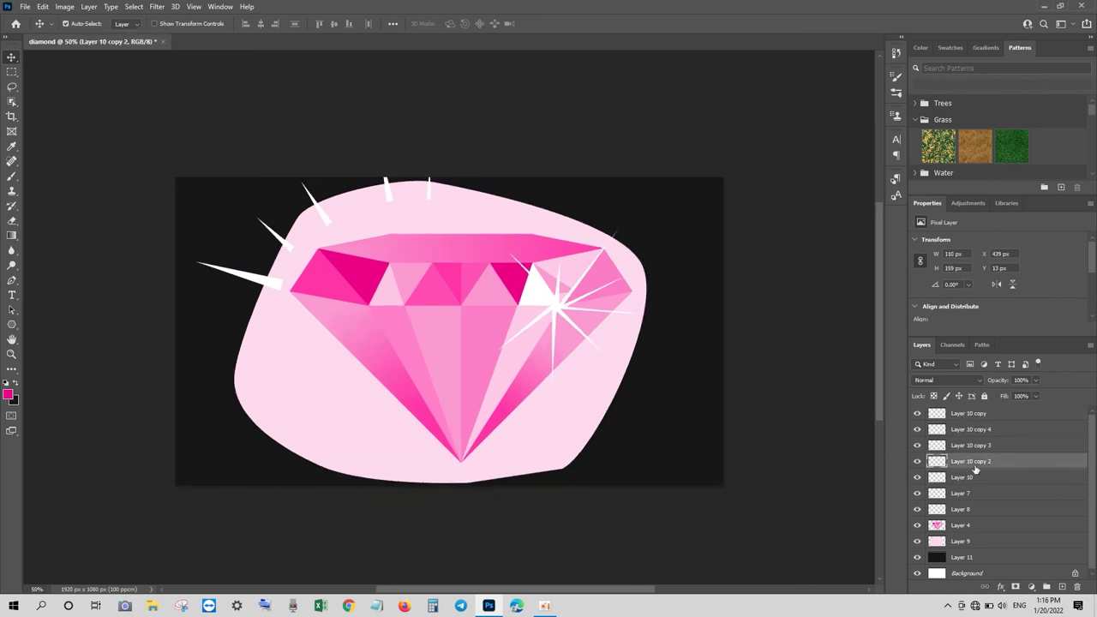
left_click(979, 416, "shift")
key("ctrl+e")
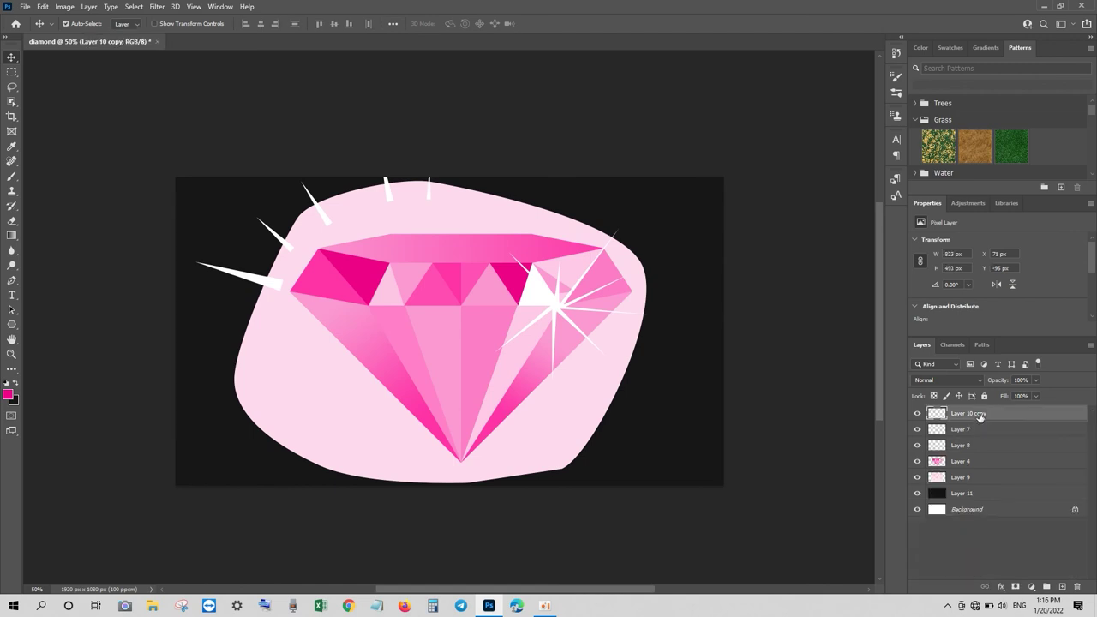
Step: Duplicate the spikes, flip them horizontally onto the diamond's right, and hide pink Layer 9
key("ctrl+j")
key("ctrl+t")
right_click(387, 239)
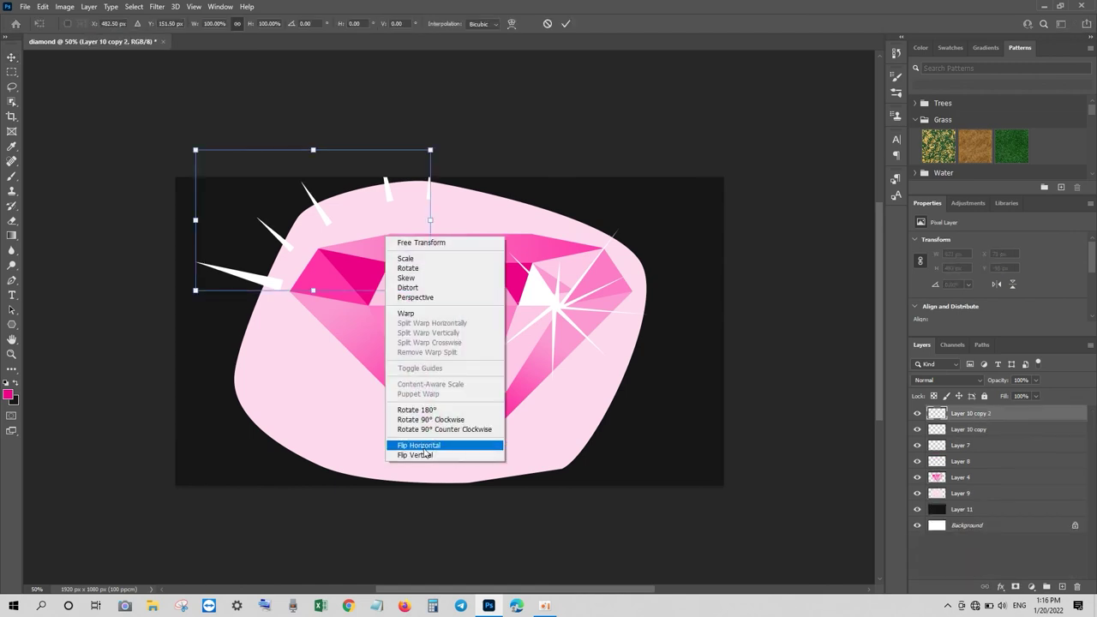
left_click(418, 445)
left_click_drag(370, 245, 668, 252)
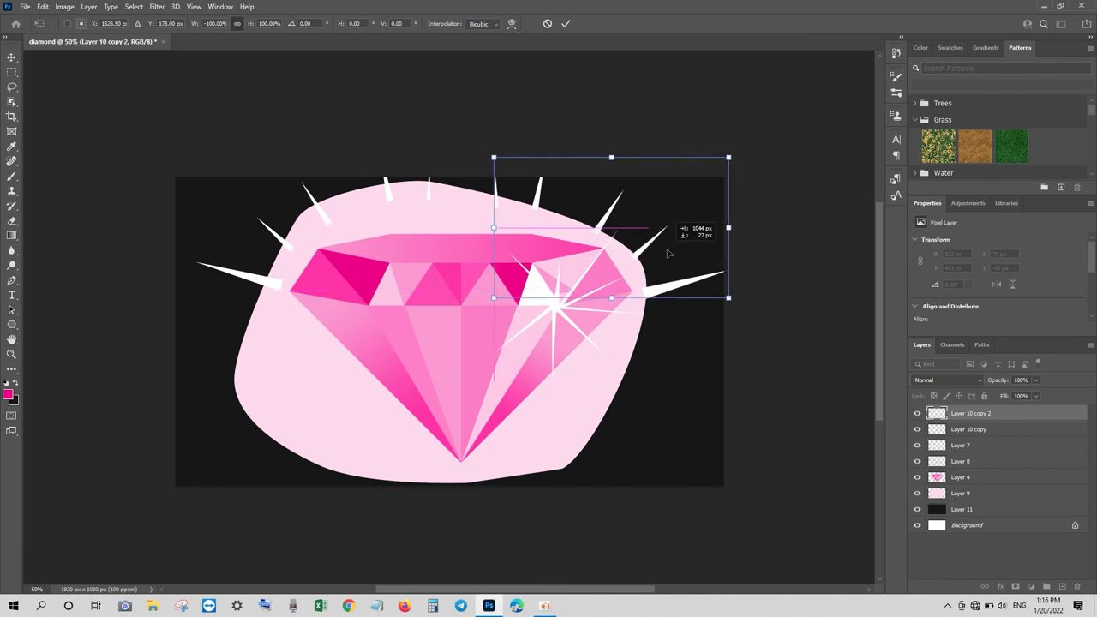
left_click_drag(739, 313, 724, 330)
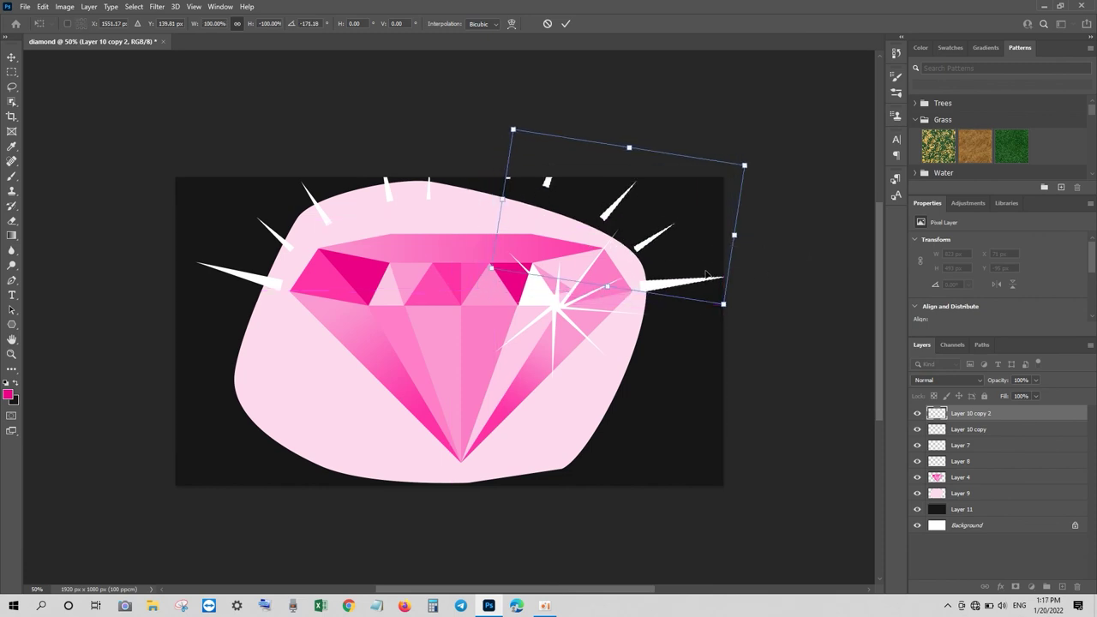
mouse_move(674, 278)
left_mouse_down()
mouse_move(744, 276)
mouse_move(679, 271)
left_mouse_up()
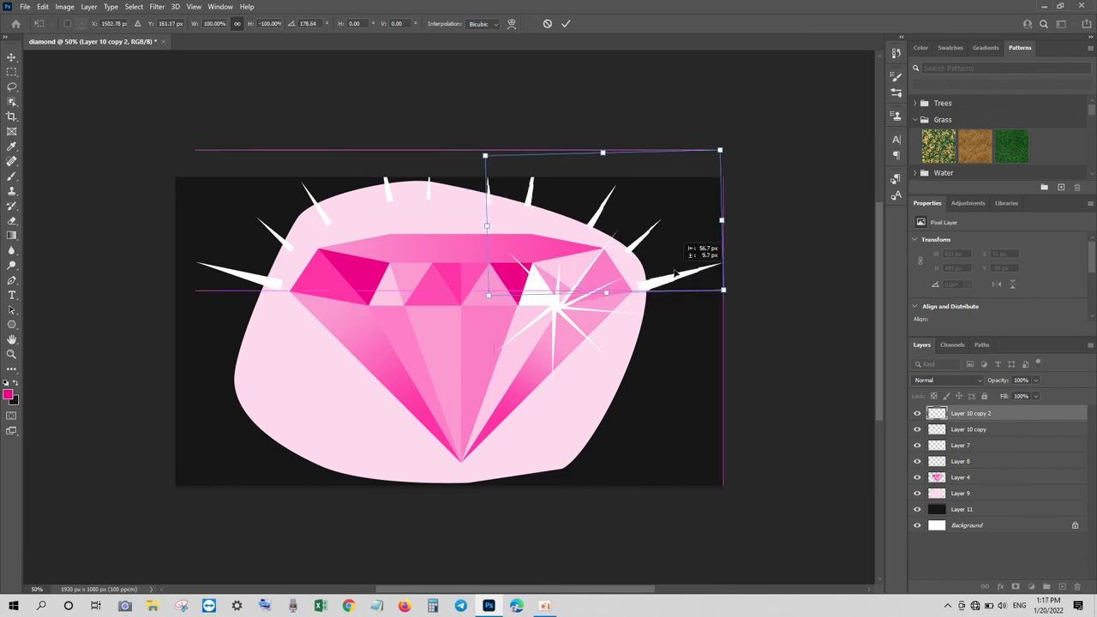
key("Return")
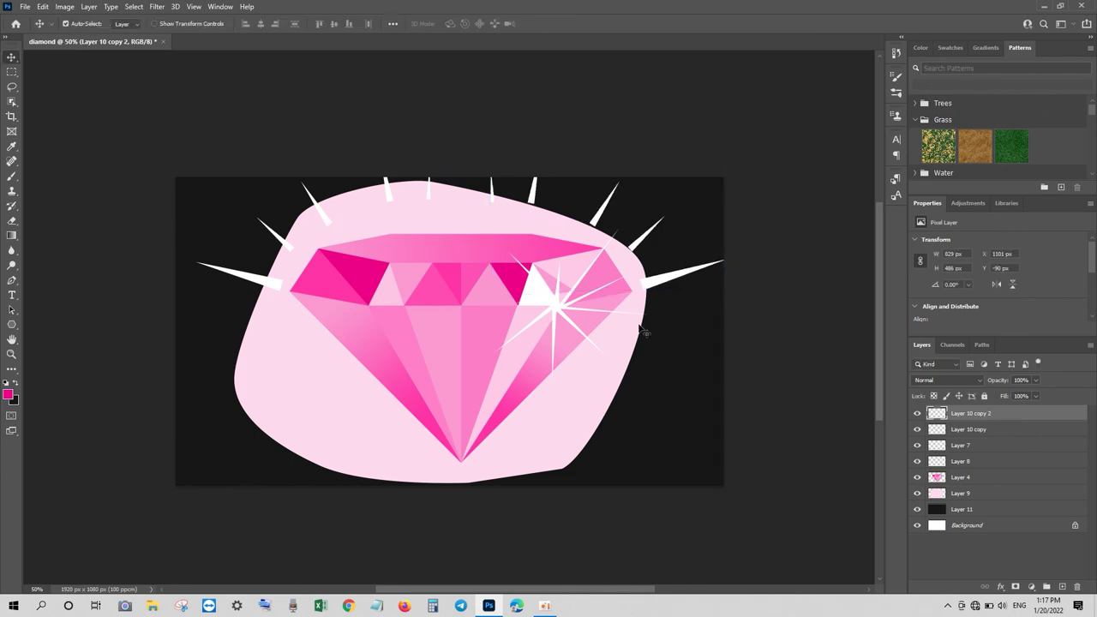
left_click(964, 492)
left_click(916, 492)
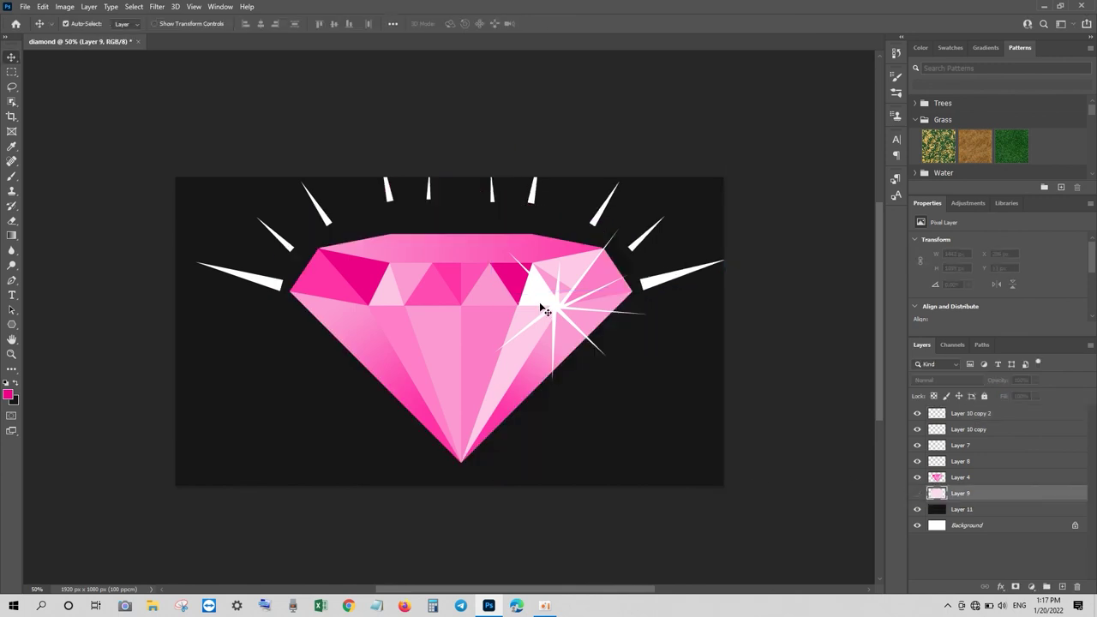
Step: Add an Outer Glow to Layer 4, raising its opacity to 100 and enlarging it
left_click(964, 476)
left_click(1000, 585)
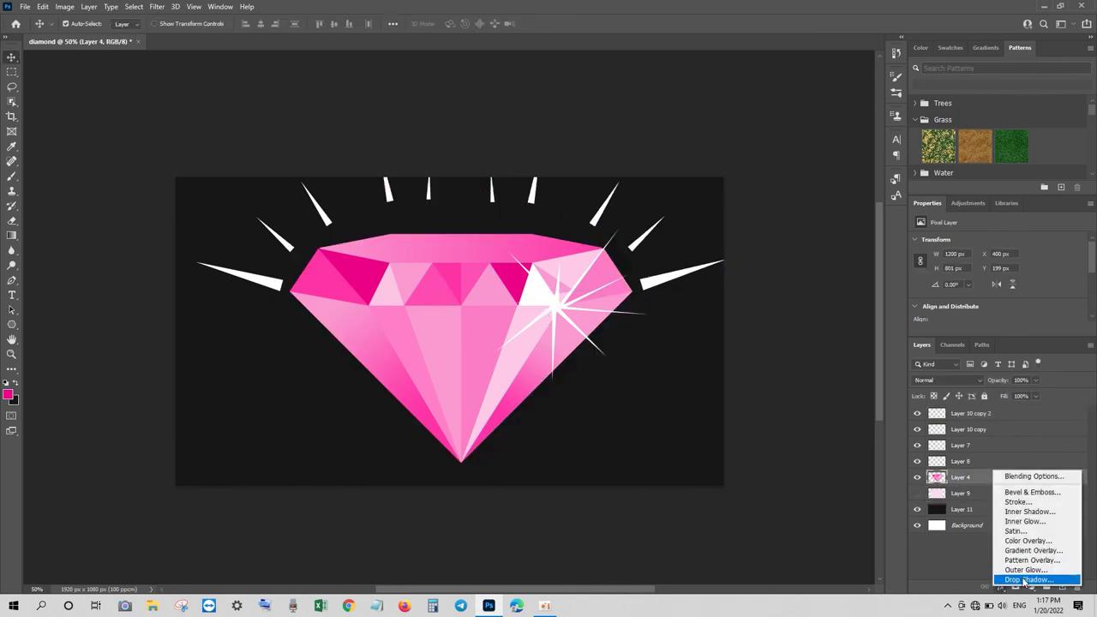
left_click(1025, 570)
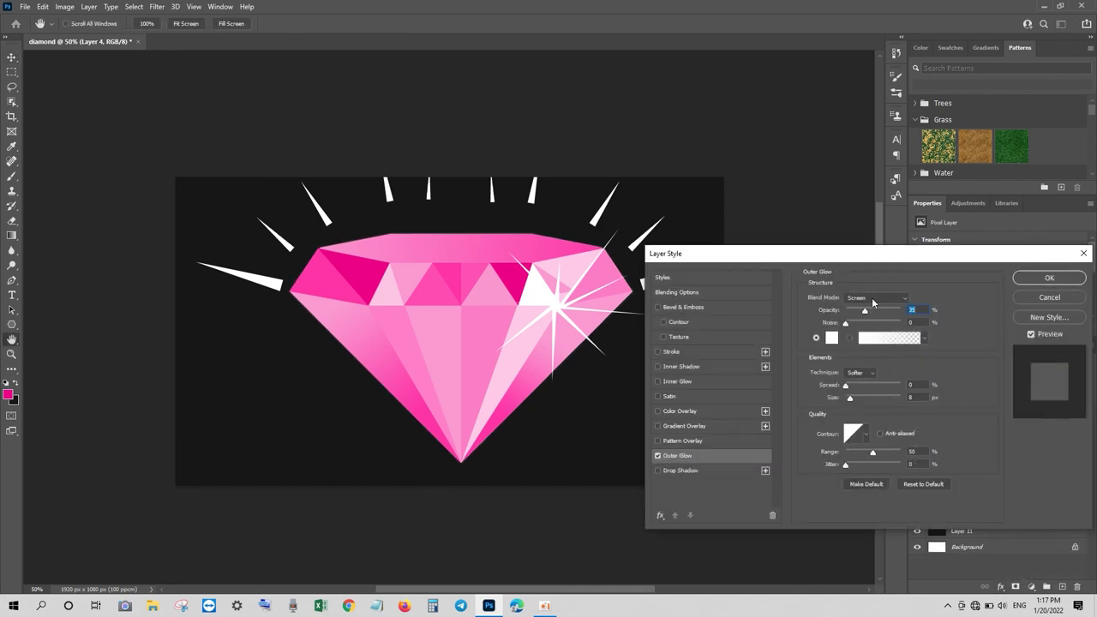
left_click_drag(865, 310, 894, 310)
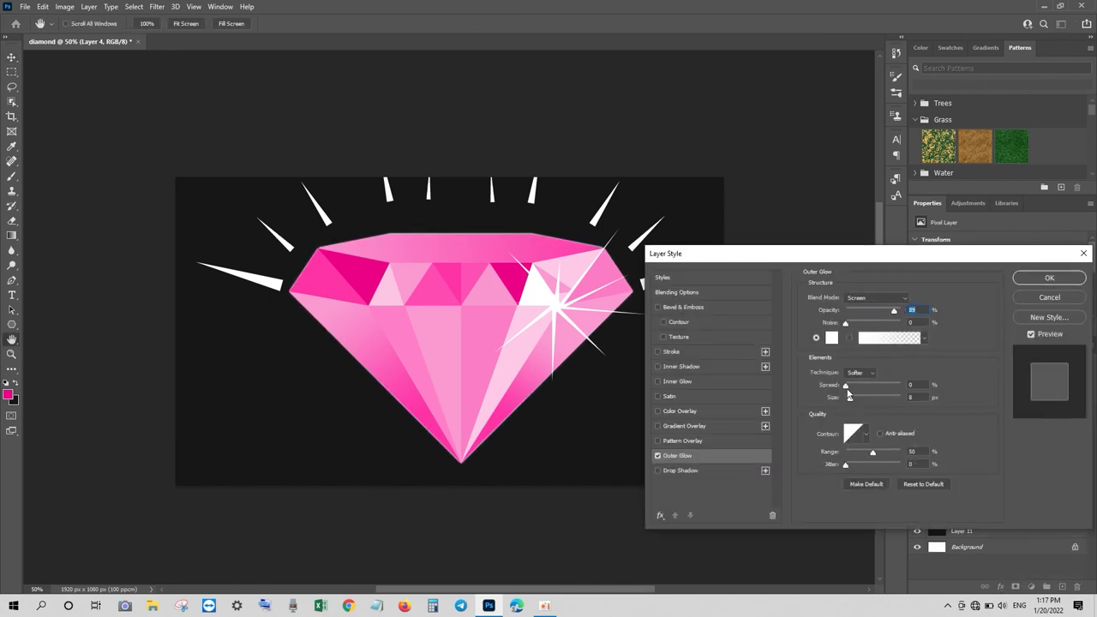
mouse_move(848, 397)
left_mouse_down()
mouse_move(860, 397)
mouse_move(854, 385)
mouse_move(881, 397)
mouse_move(835, 387)
left_mouse_up()
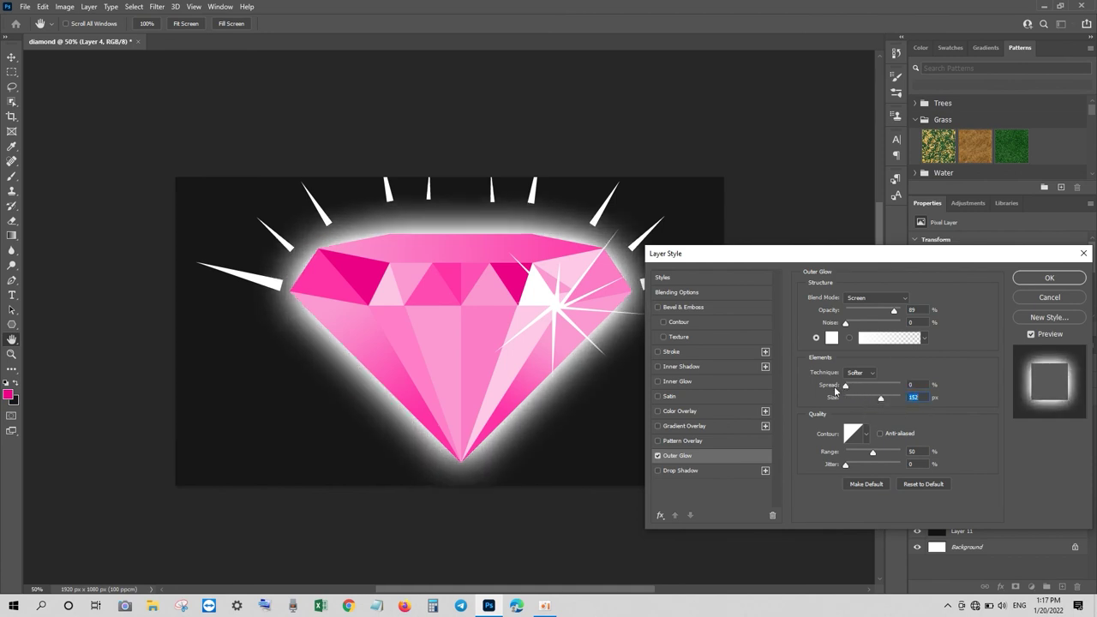
left_click_drag(894, 311, 899, 311)
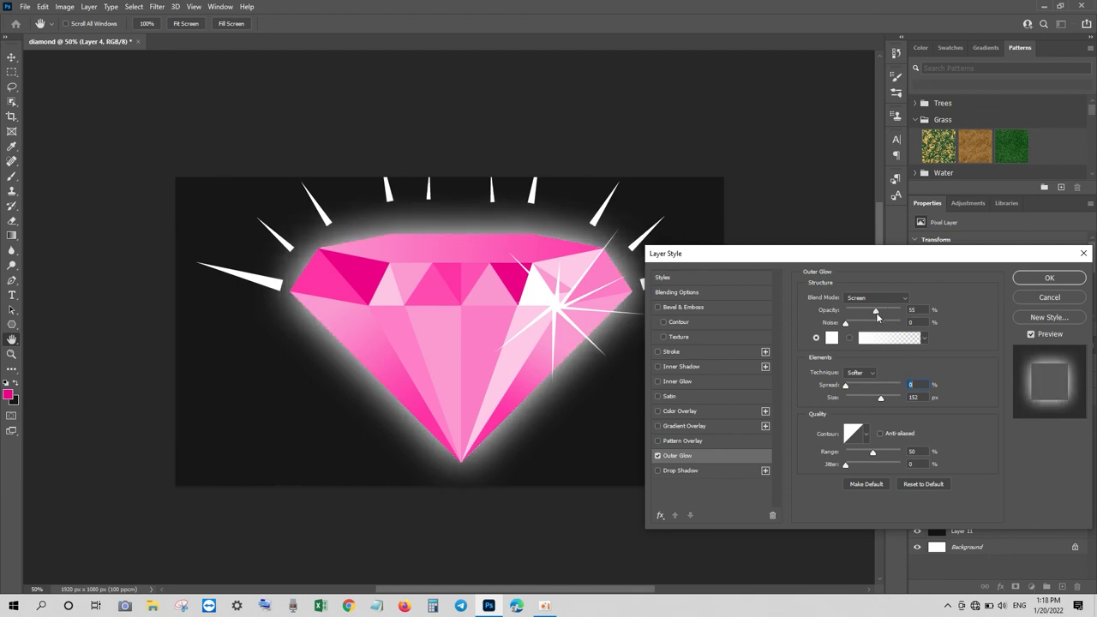
Step: Set the outer glow's blend mode to Screen after trying other modes
left_click(873, 297)
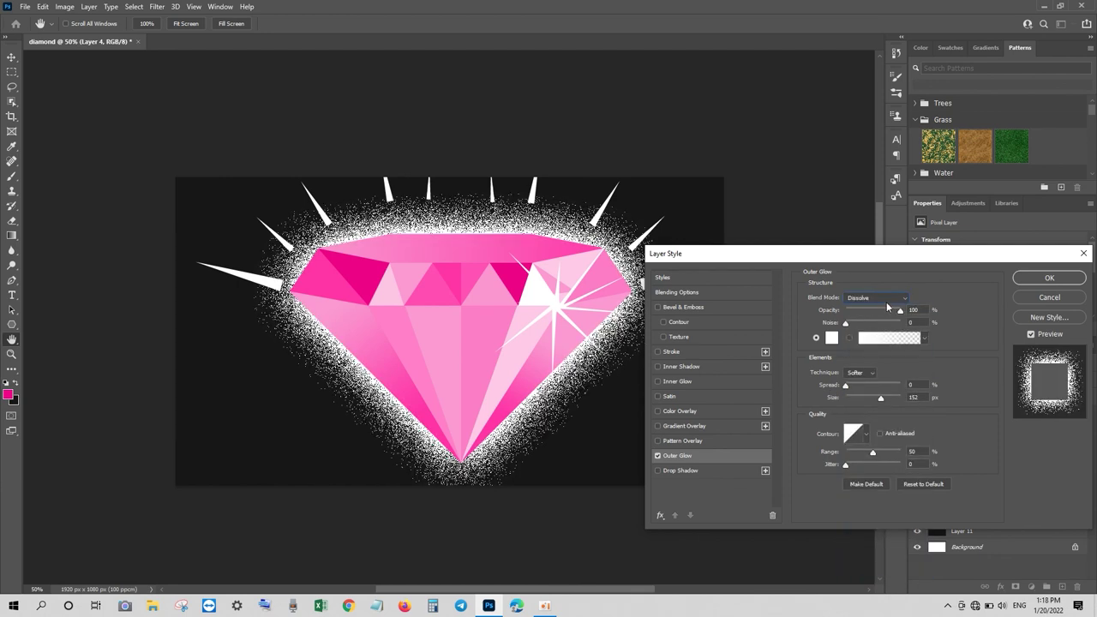
left_click(887, 300)
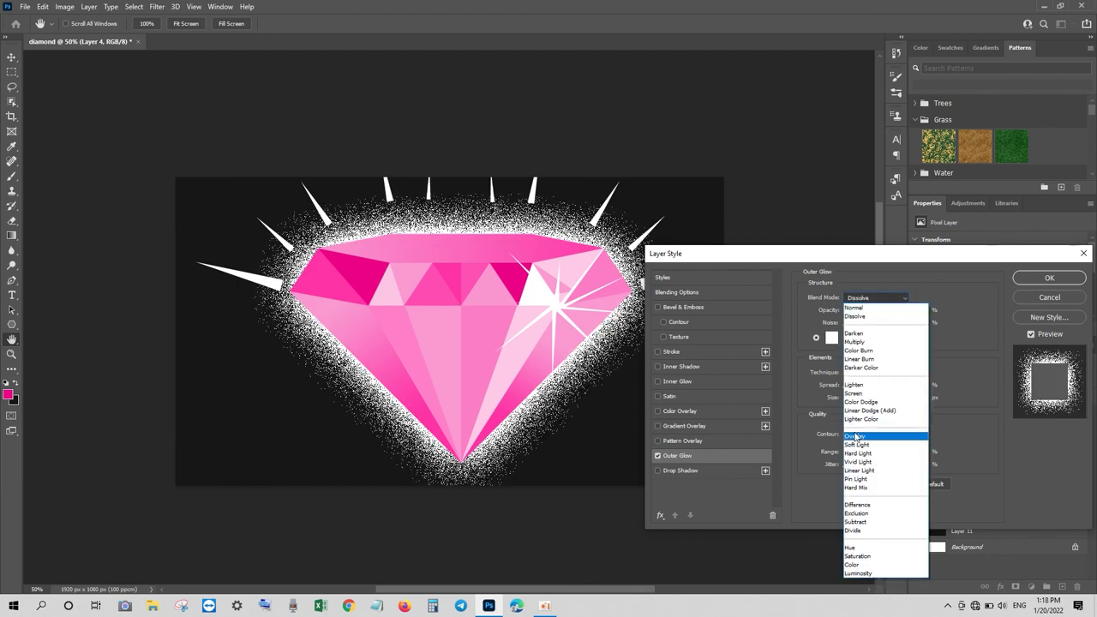
left_click(857, 439)
left_click(893, 300)
left_click(864, 346)
left_click(885, 300)
left_click(860, 436)
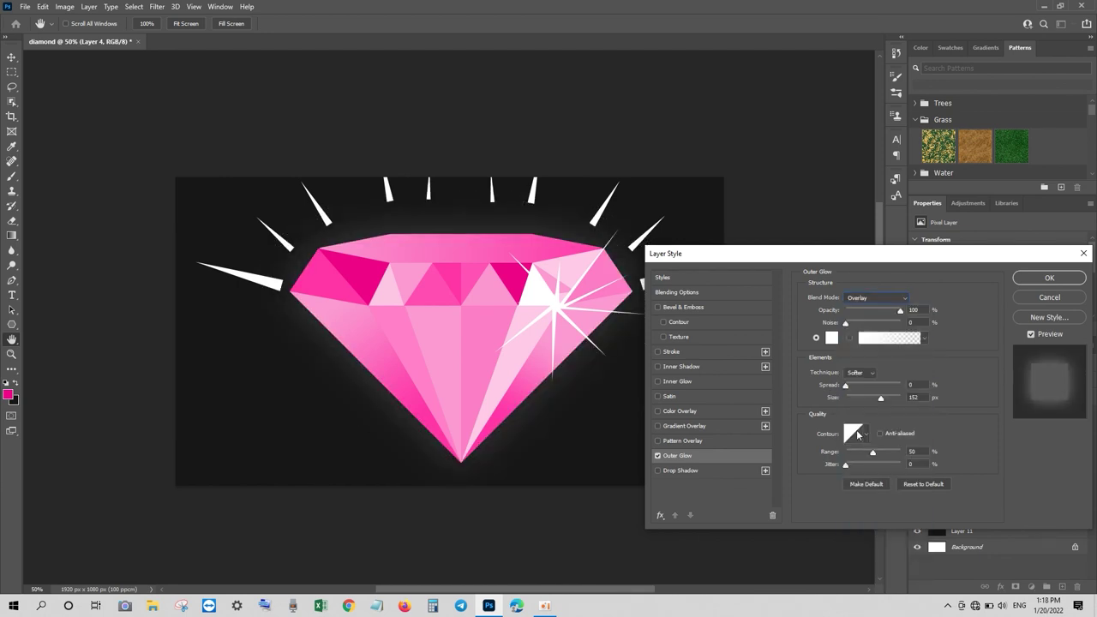
left_click(878, 297)
left_click(864, 396)
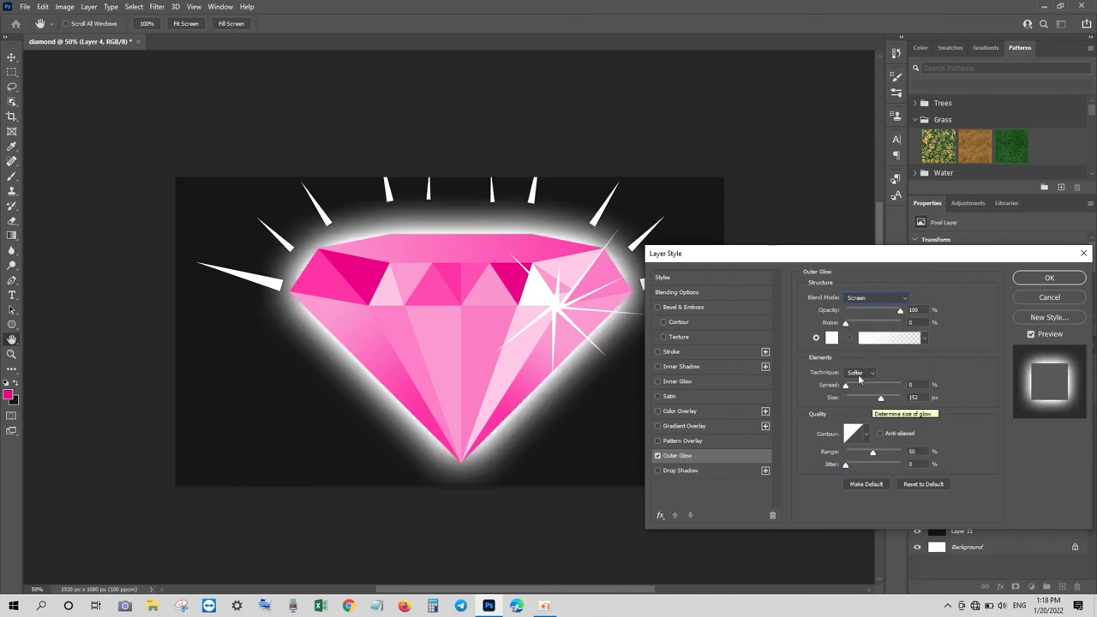
Step: Give the glow a white-to-pink gradient, sampling the pink from the diamond
left_click(873, 338)
left_click(710, 431)
left_click(761, 480)
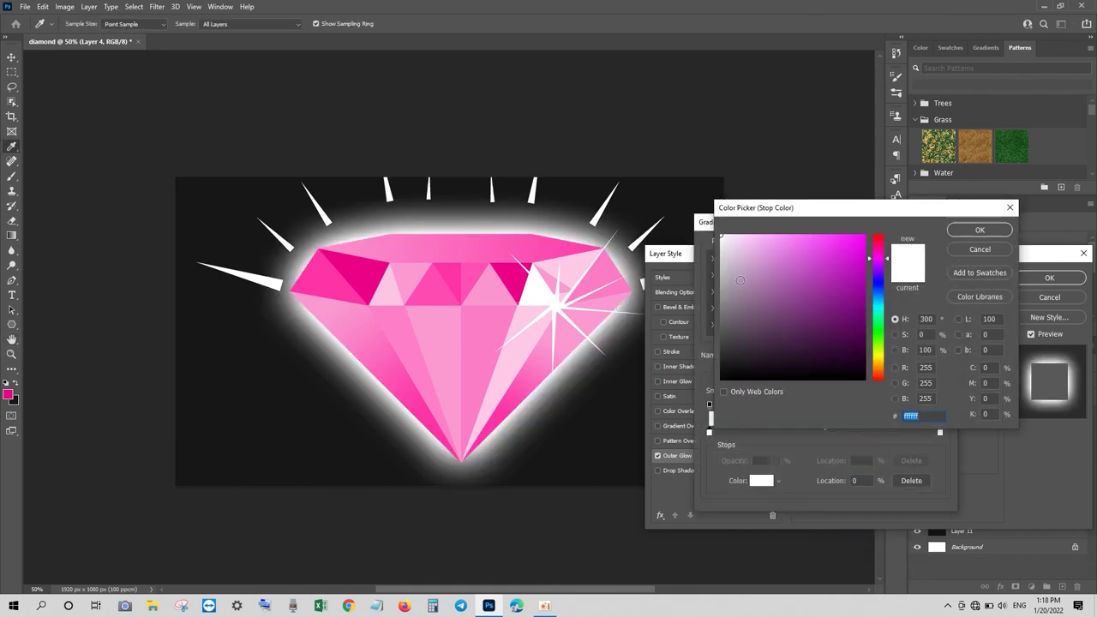
left_click(979, 229)
double_click(939, 432)
left_click(485, 290)
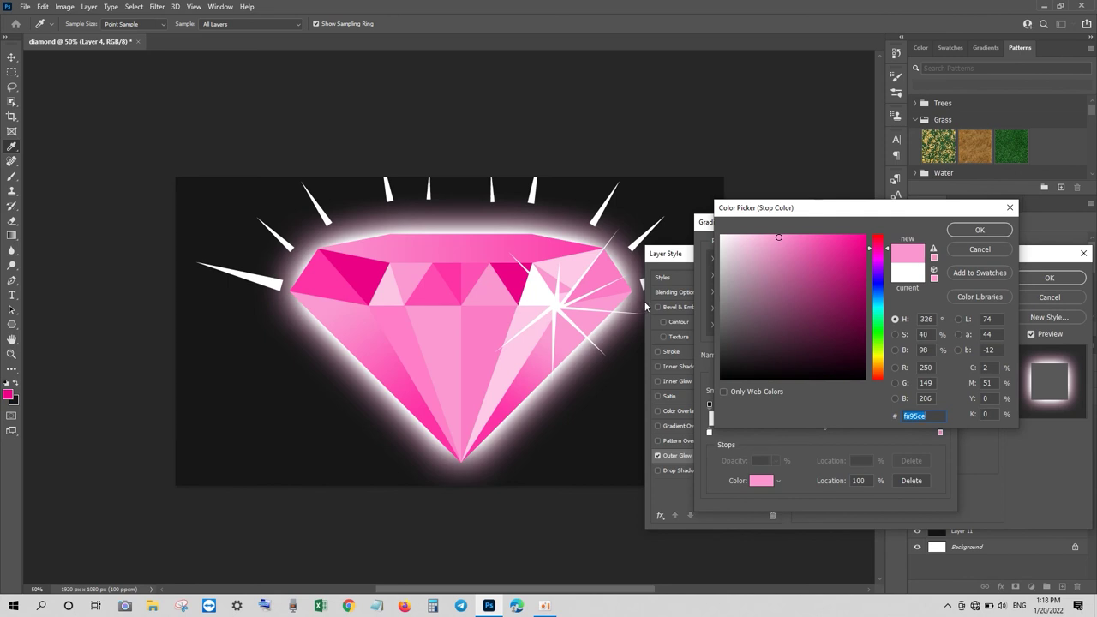
left_click(977, 230)
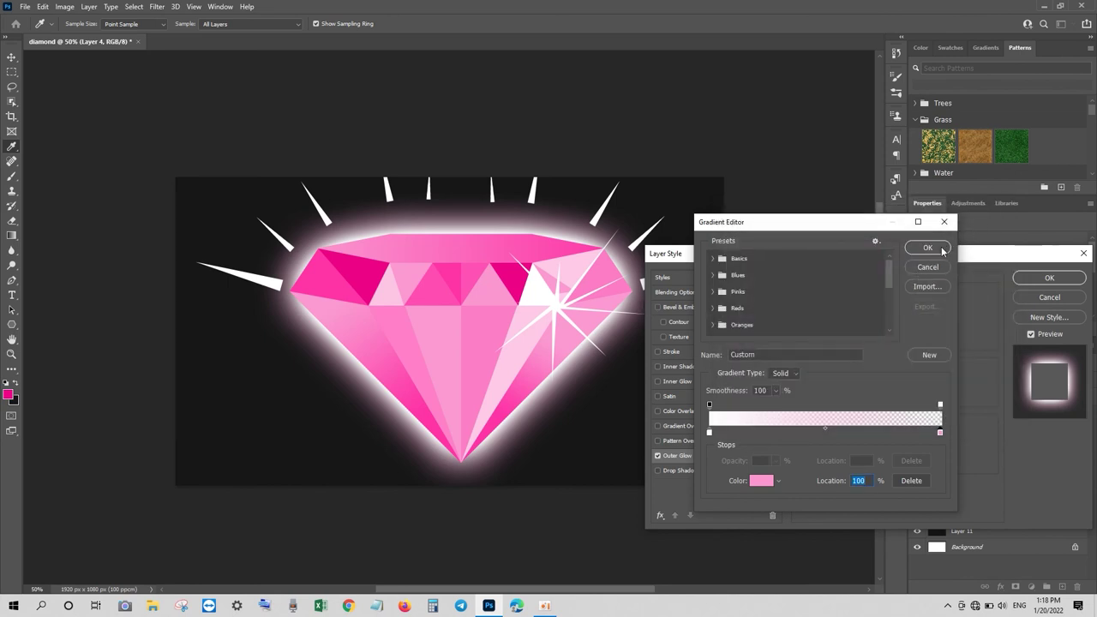
left_click(939, 248)
Step: Set the glow size to about 120 px and apply the outer glow
left_click_drag(880, 400, 848, 391)
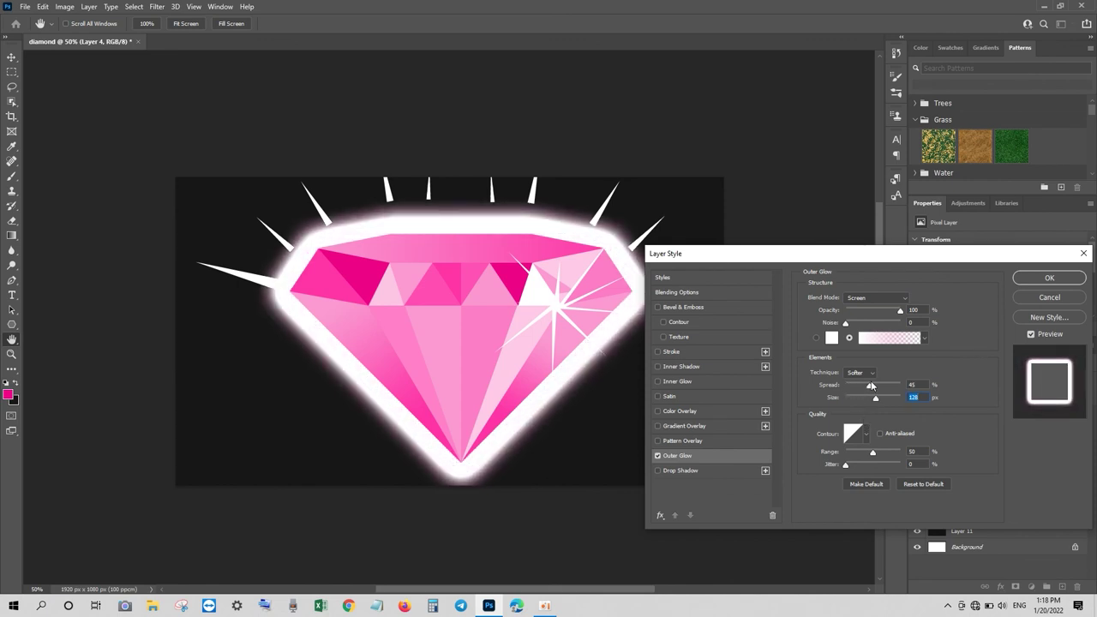
left_click(847, 386)
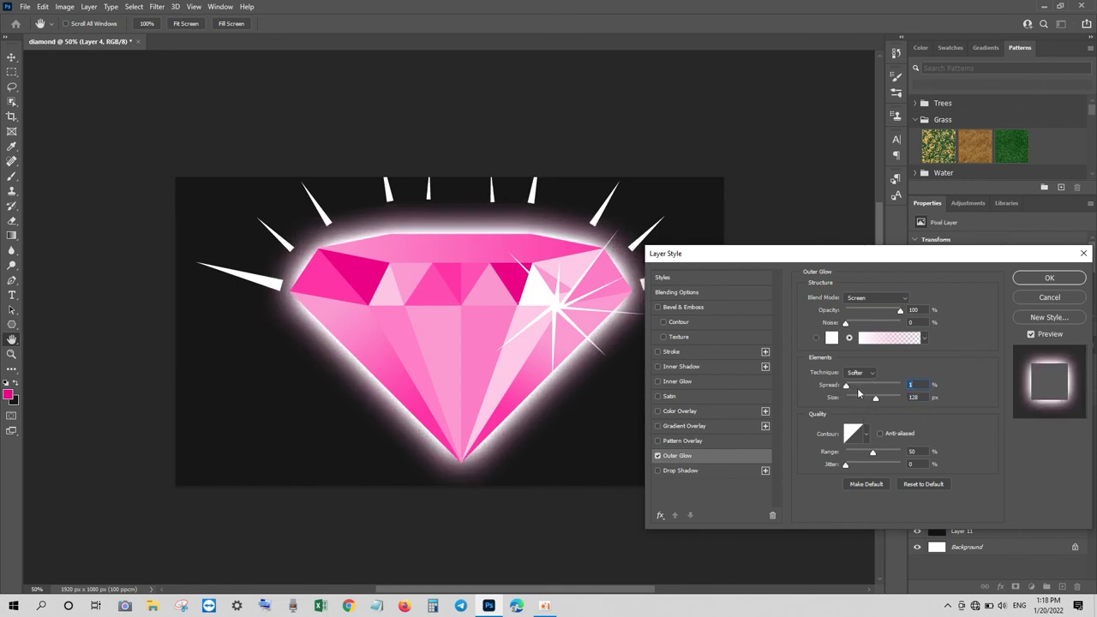
left_click_drag(878, 398, 874, 399)
key("Return")
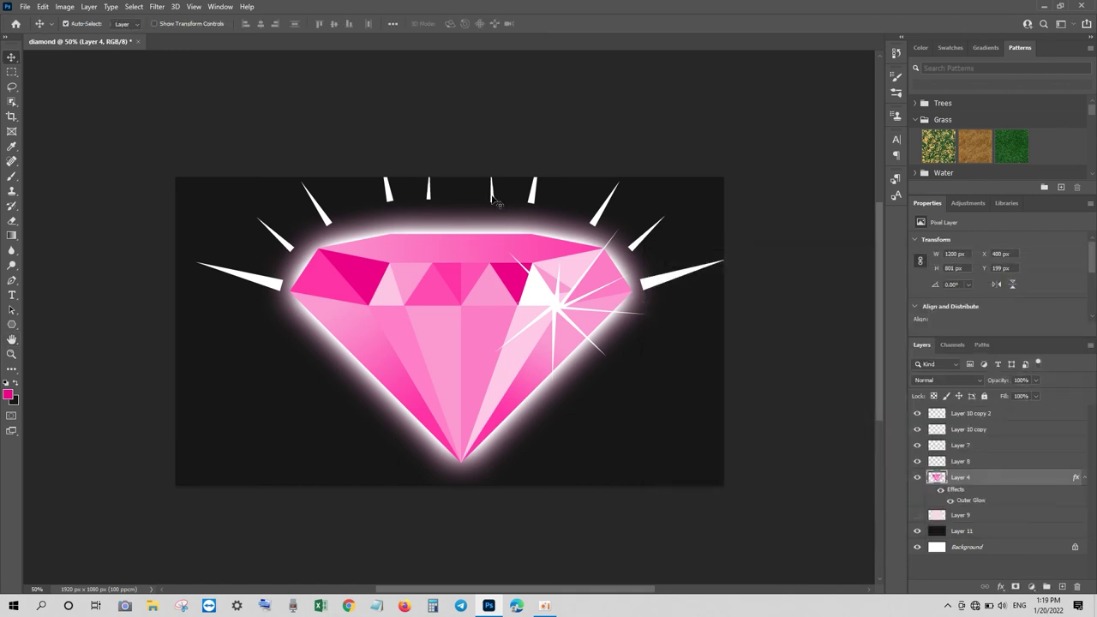
Step: Nudge the upper white spike rays upward and erase part of a small top spike
left_click_drag(492, 197, 506, 168)
left_click_drag(430, 202, 419, 183)
key("e")
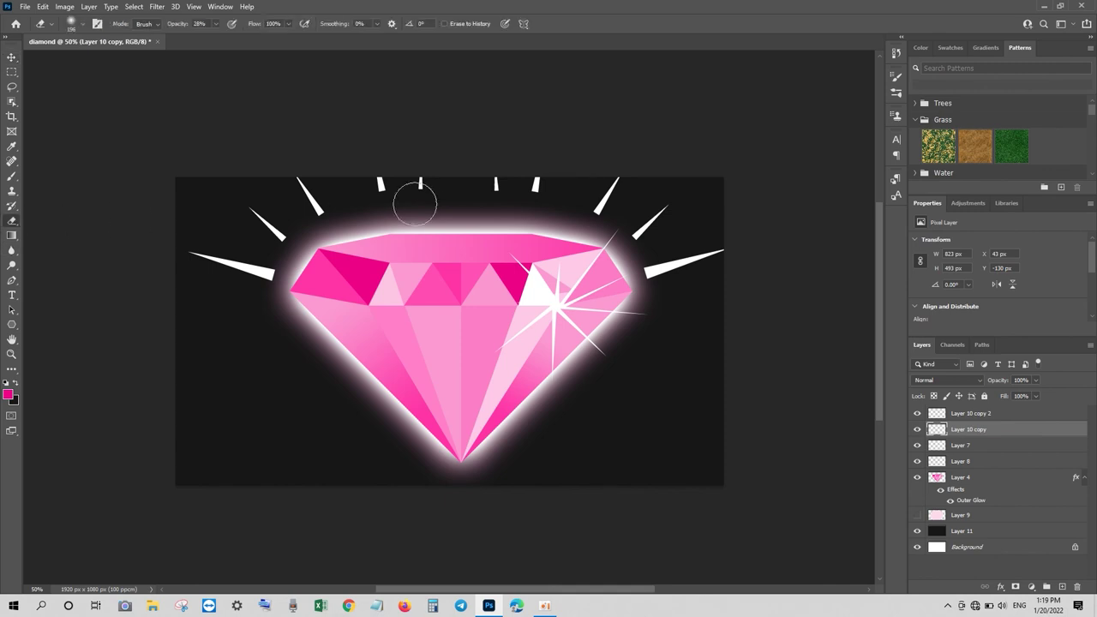
left_click(415, 203)
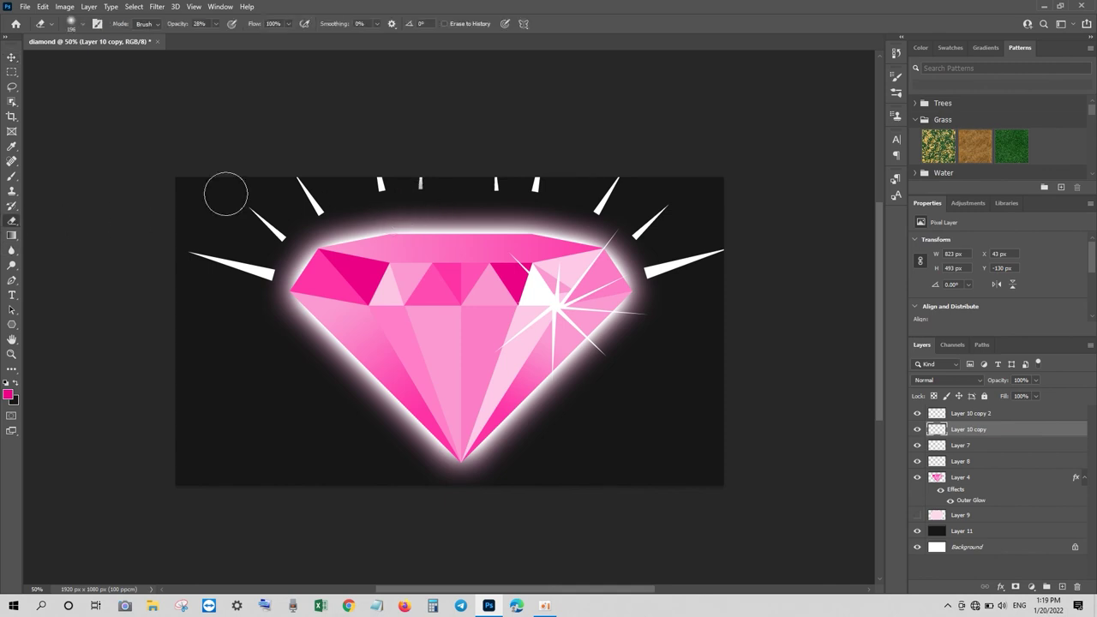
Step: With a 196 px eraser, erase the inner ends of the Layer 10 copy 2 spikes
left_click(82, 24)
left_click(409, 213)
left_click(968, 413)
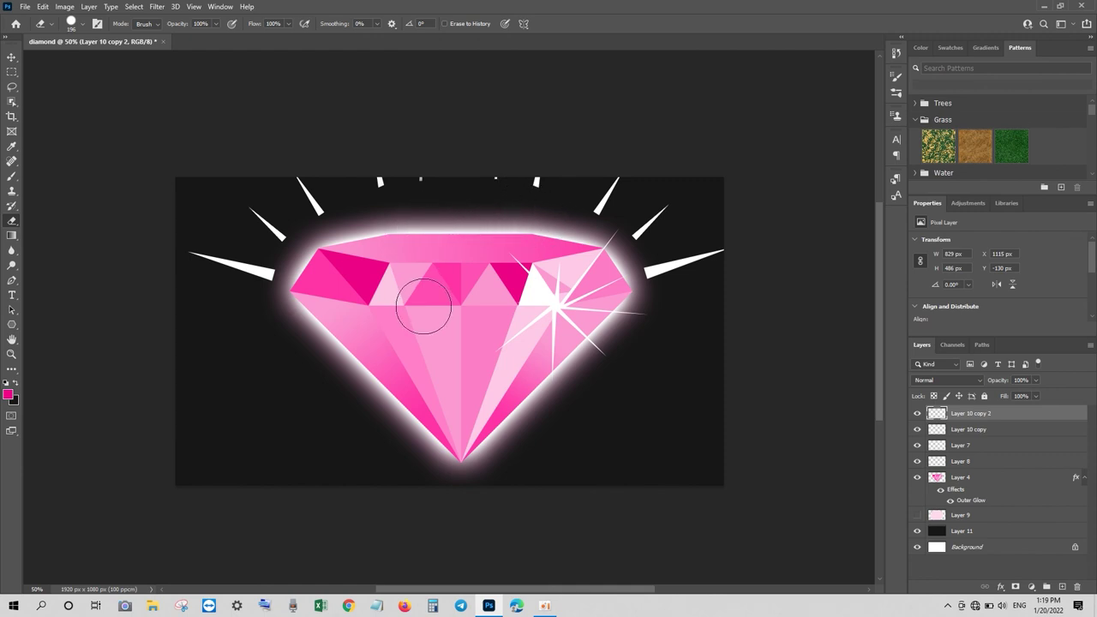
mouse_move(668, 299)
left_mouse_down()
mouse_move(605, 299)
mouse_move(592, 230)
left_mouse_up()
key("alt+bracketleft")
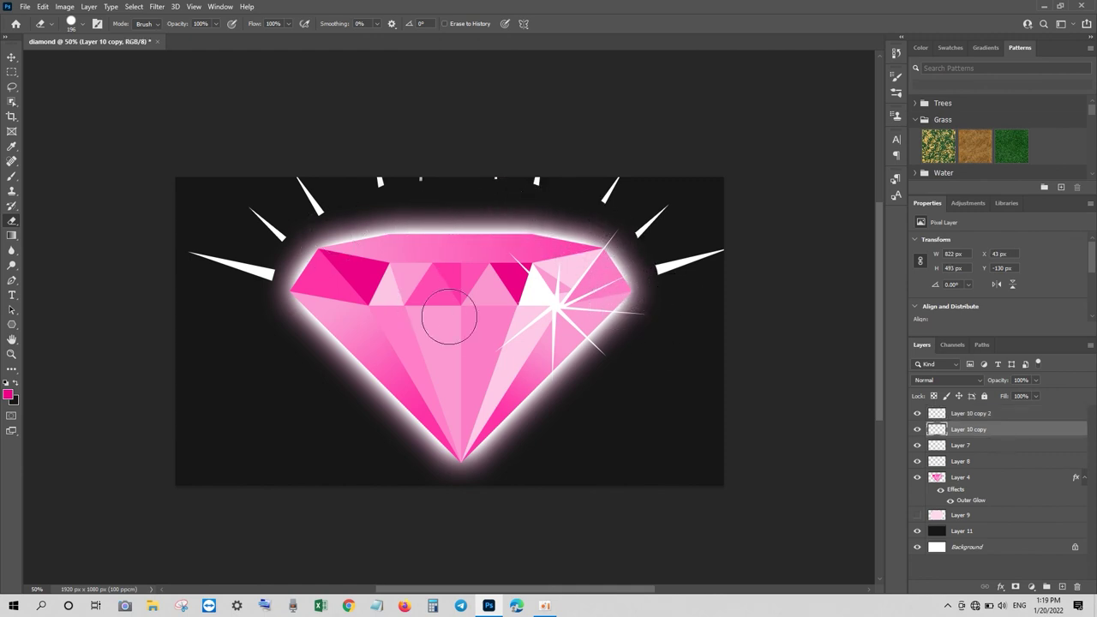